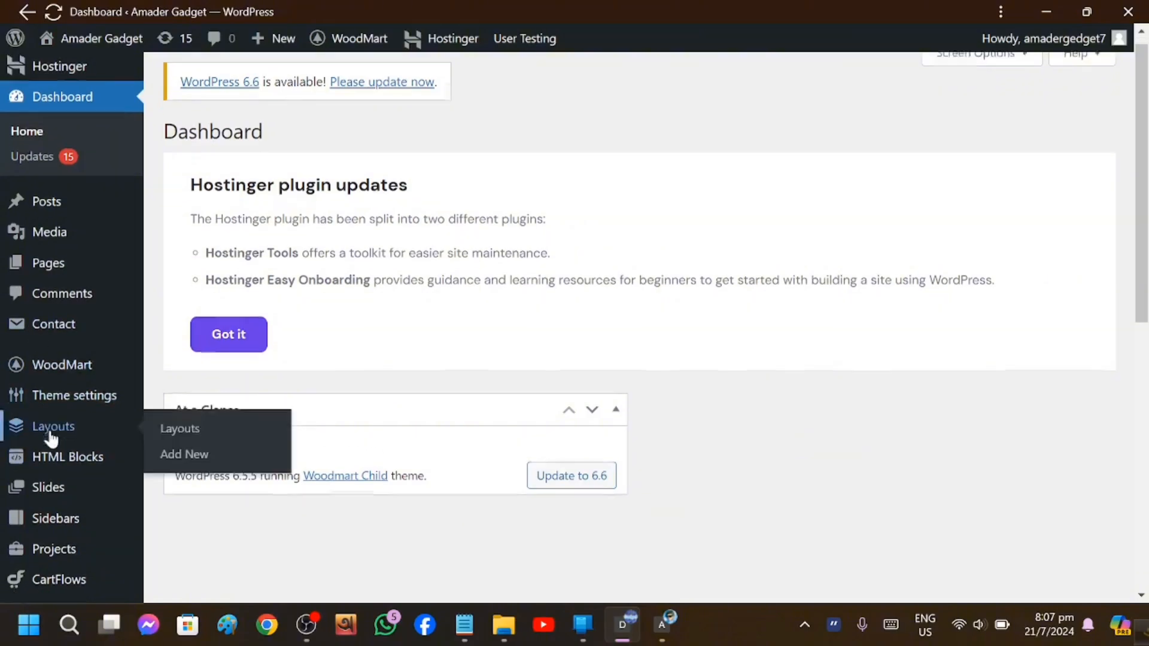
- Go to the store's product list and start adding a new product
{"action": "scroll", "coordinate": [46, 428], "scroll_direction": "down", "scroll_amount": 5}
{"action": "mouse_move", "coordinate": [48, 371]}
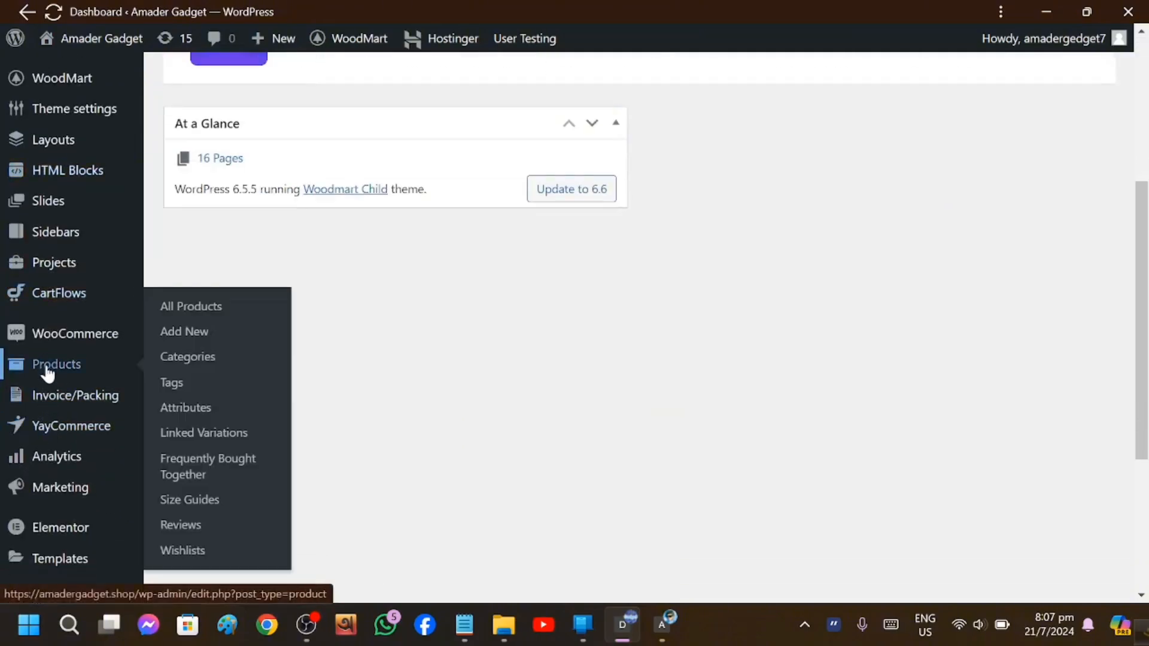
{"action": "left_click", "coordinate": [172, 313]}
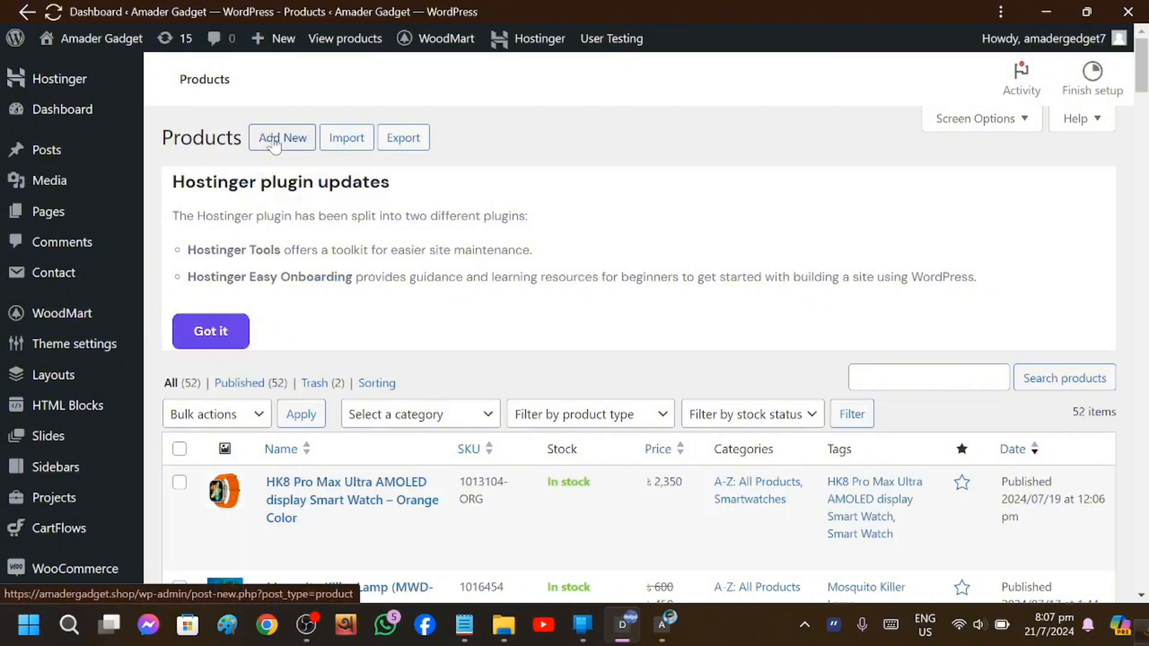
{"action": "left_click", "coordinate": [276, 144]}
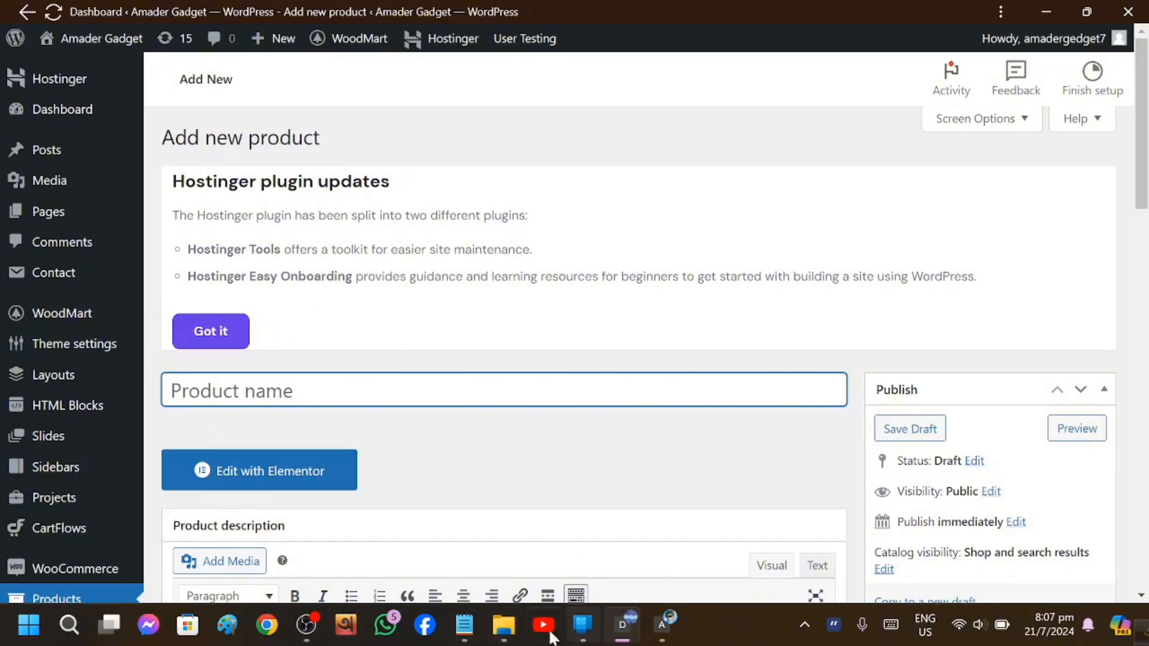
- Copy "Baseus Fast Charging Power Bank 30000mAh 22.5W Star-Lord Digital Display" from the Notepad notes into the WordPress product name
{"action": "left_click", "coordinate": [465, 625]}
{"action": "scroll", "coordinate": [459, 359], "scroll_direction": "up", "scroll_amount": 3}
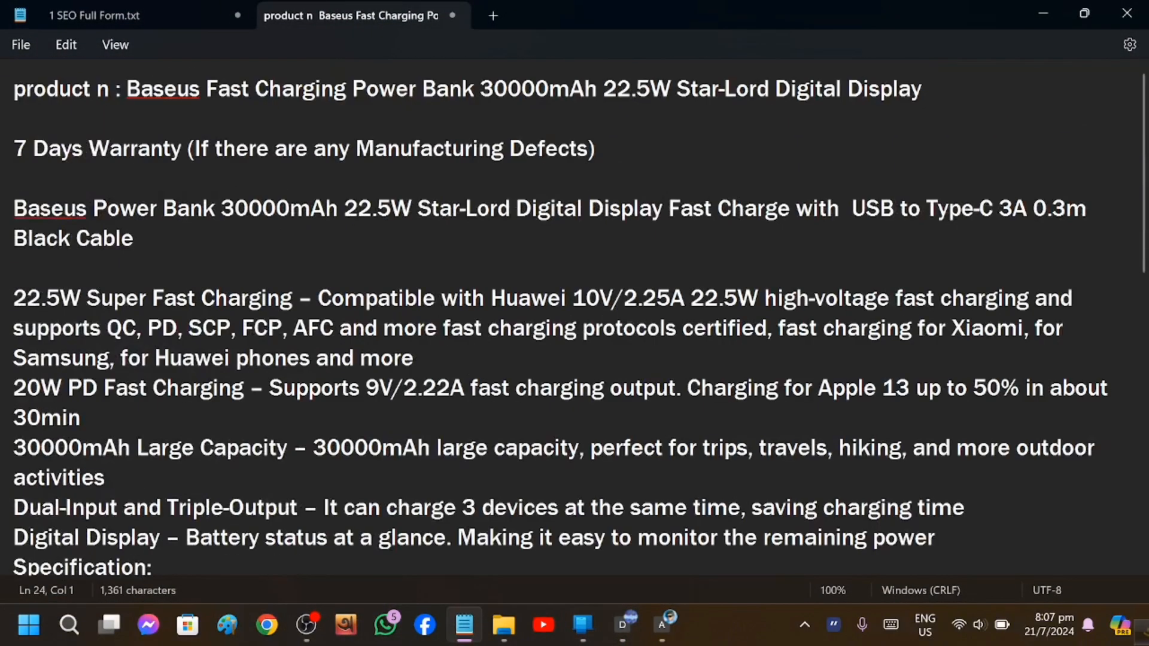
{"action": "left_click_drag", "start_coordinate": [122, 89], "coordinate": [935, 60]}
{"action": "key", "text": "ctrl+c"}
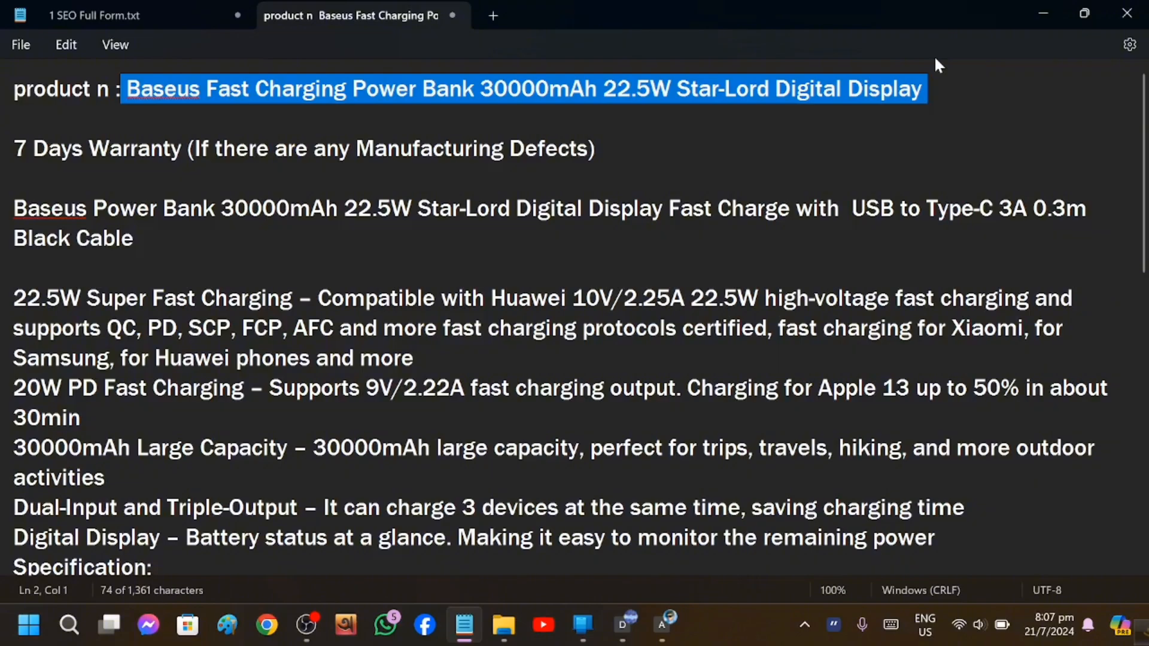
{"action": "left_click", "coordinate": [964, 82]}
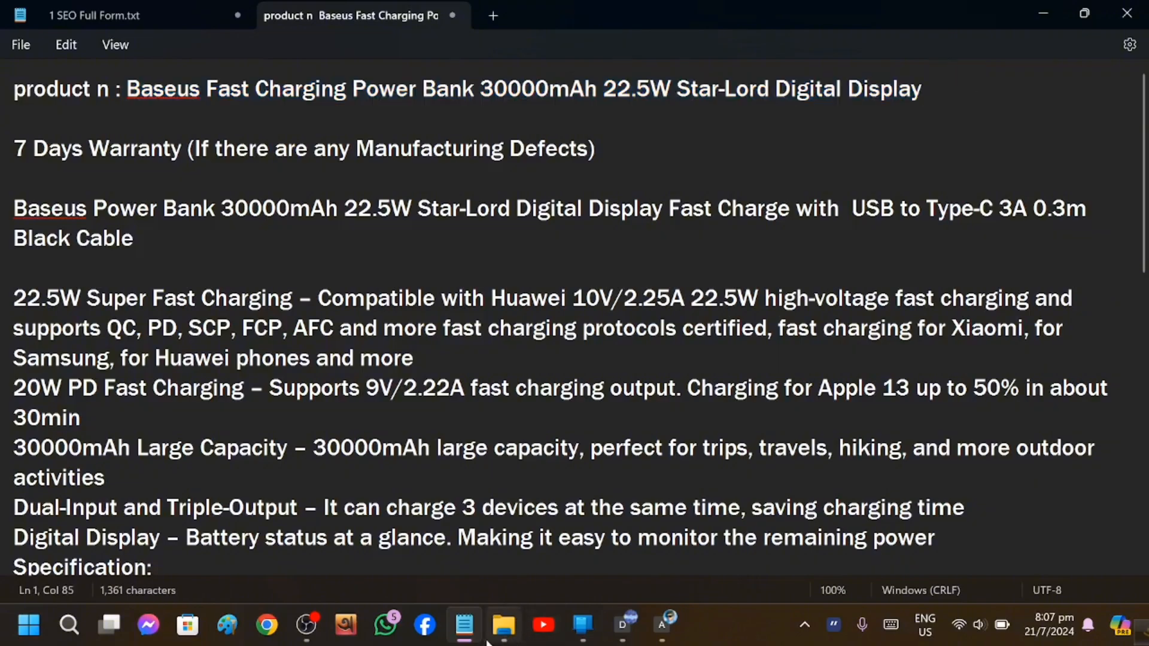
{"action": "left_click", "coordinate": [621, 629]}
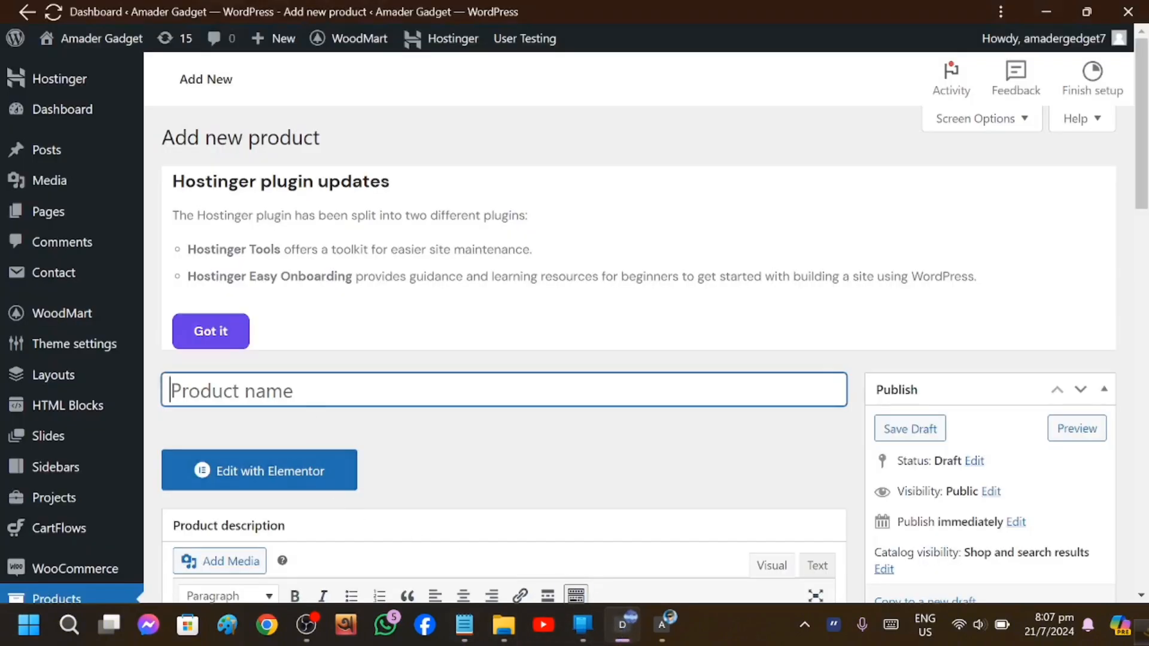
{"action": "key", "text": "ctrl+v"}
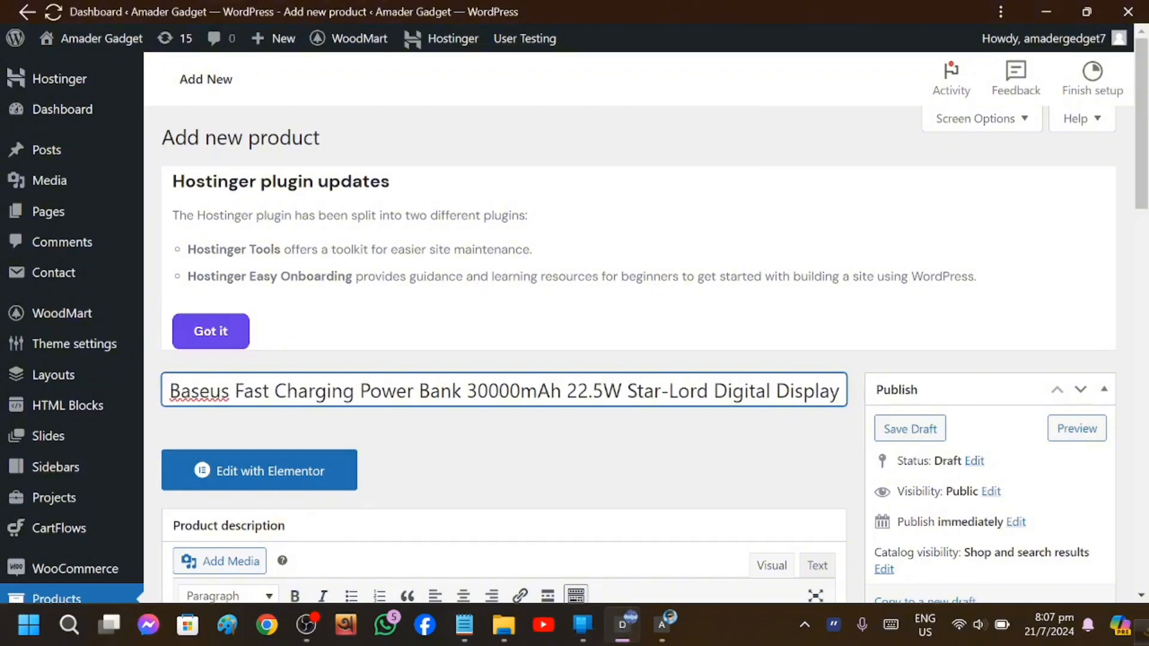
- Copy the Baseus power bank details, from the introduction through "Other things not included", from the Notepad notes into the WordPress product description
{"action": "scroll", "coordinate": [445, 441], "scroll_direction": "down", "scroll_amount": 3}
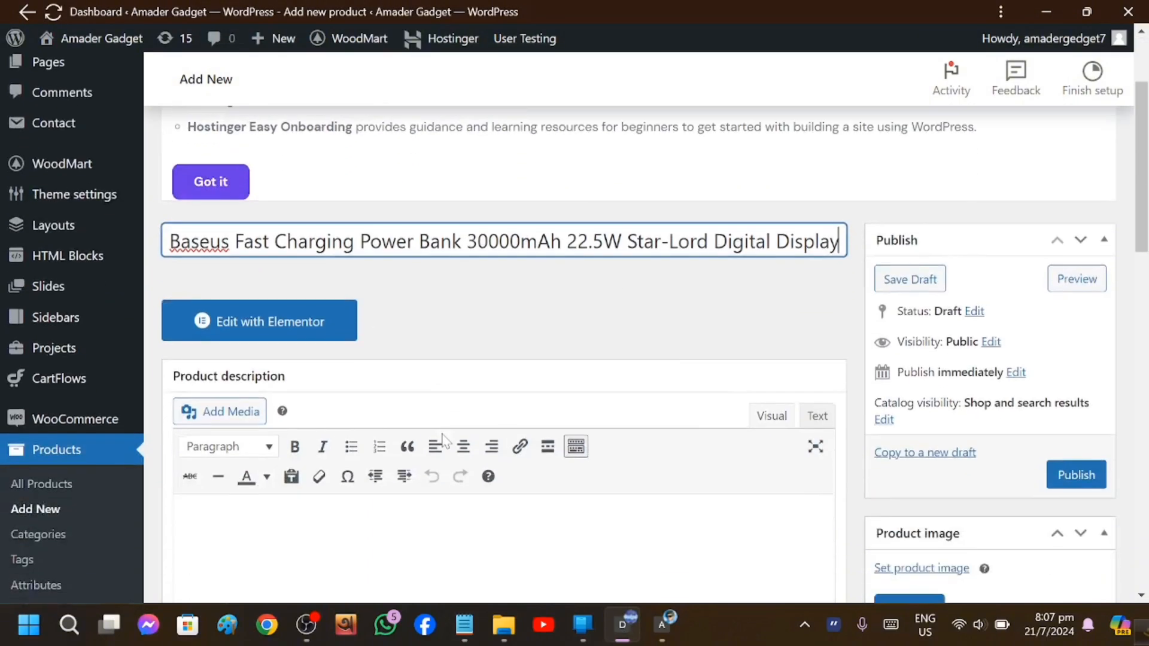
{"action": "scroll", "coordinate": [445, 442], "scroll_direction": "down", "scroll_amount": 3}
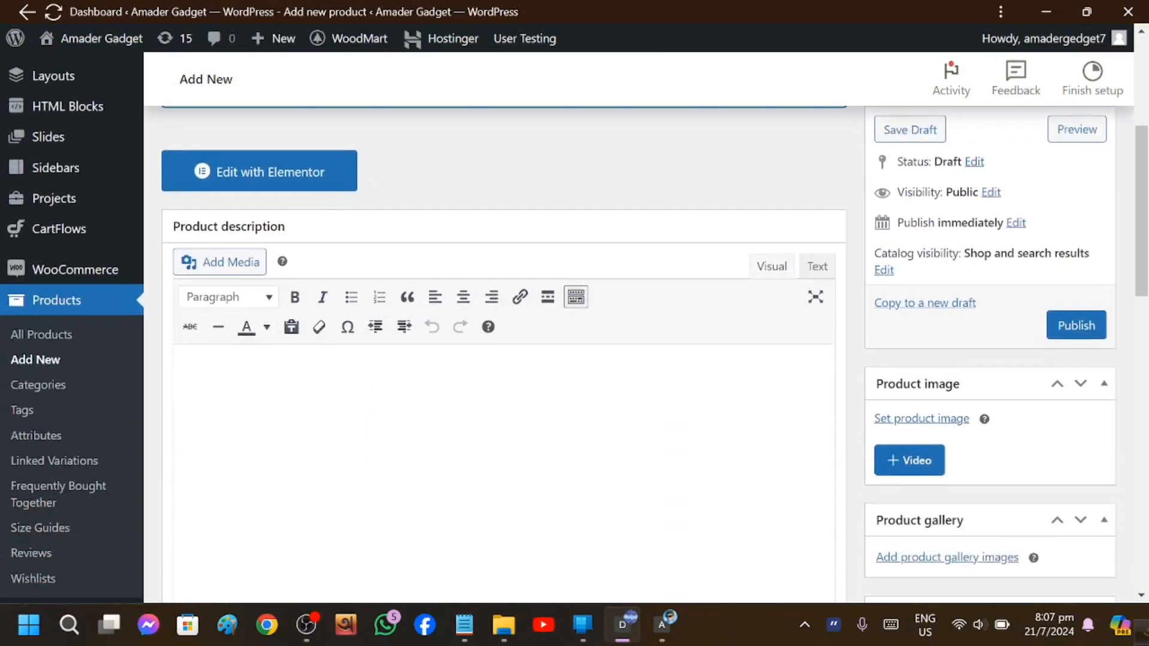
{"action": "right_click", "coordinate": [434, 441]}
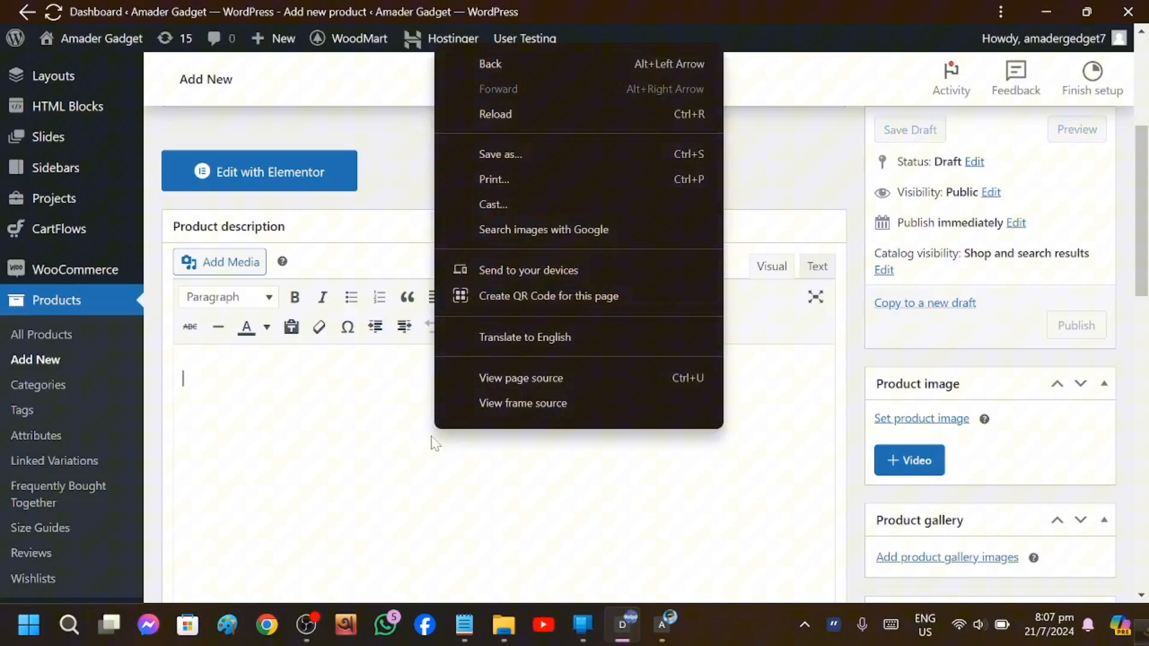
{"action": "left_click", "coordinate": [145, 500]}
{"action": "scroll", "coordinate": [145, 500], "scroll_direction": "down", "scroll_amount": 3}
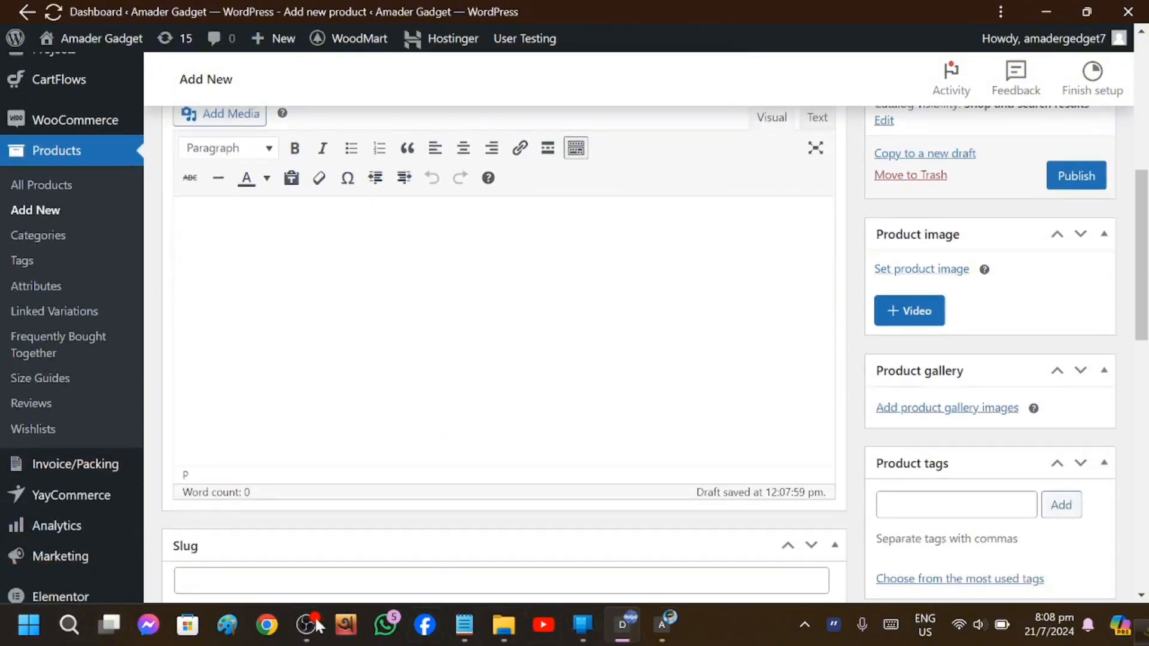
{"action": "left_click", "coordinate": [263, 628]}
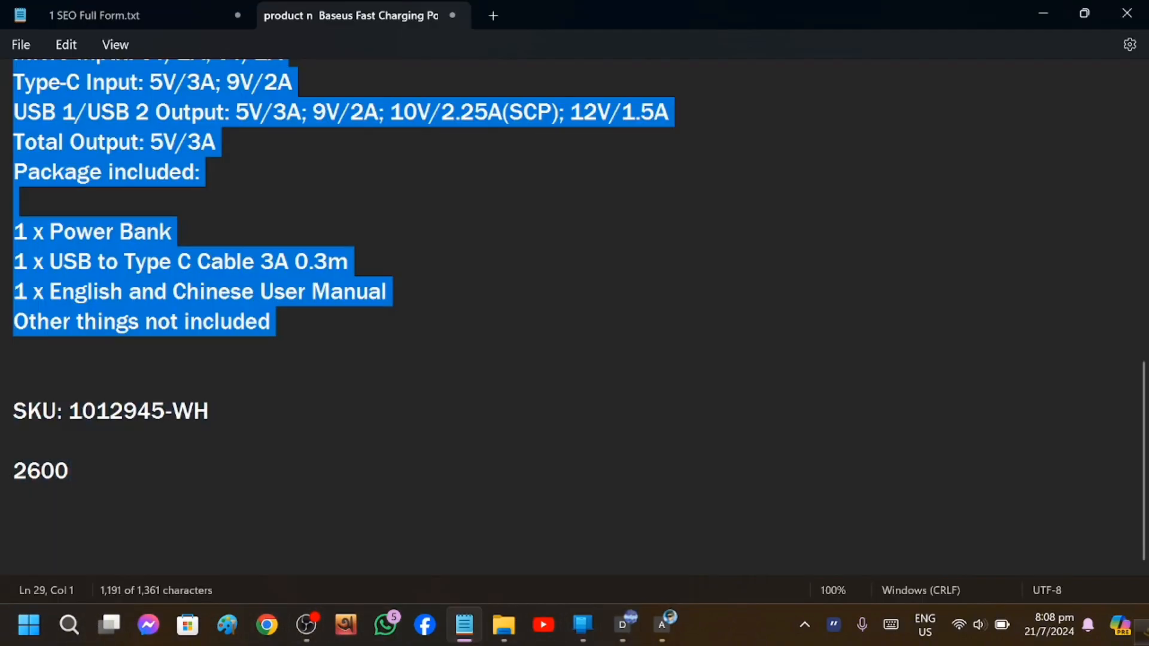
{"action": "key", "text": "Down"}
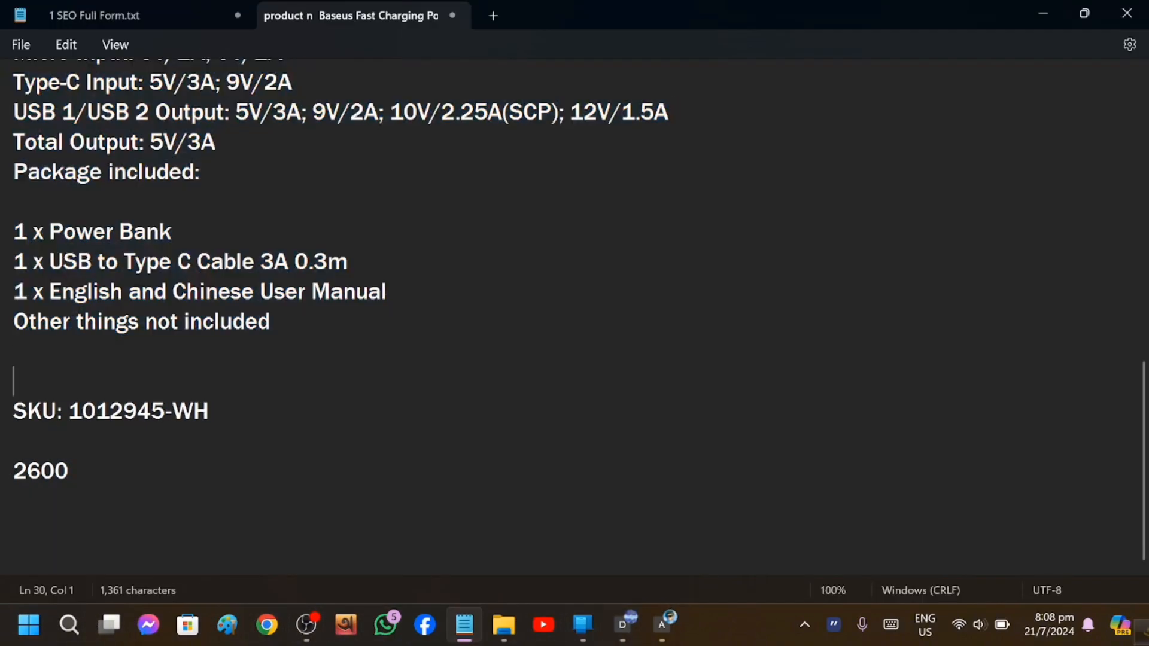
{"action": "left_click", "coordinate": [624, 638]}
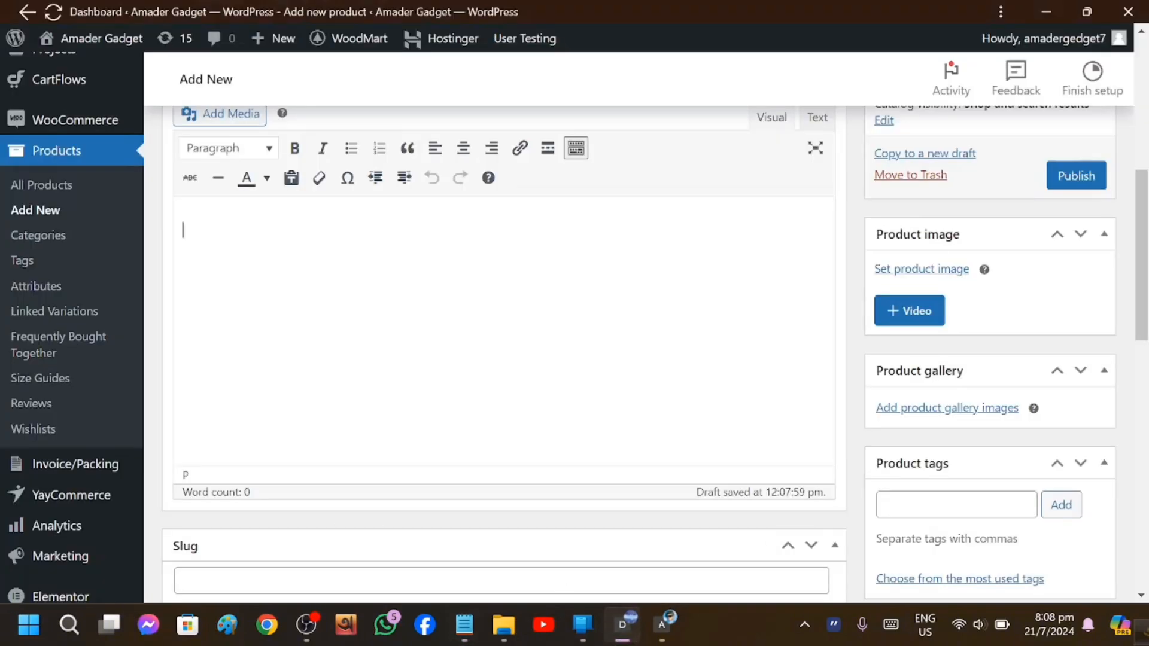
{"action": "key", "text": "ctrl+v"}
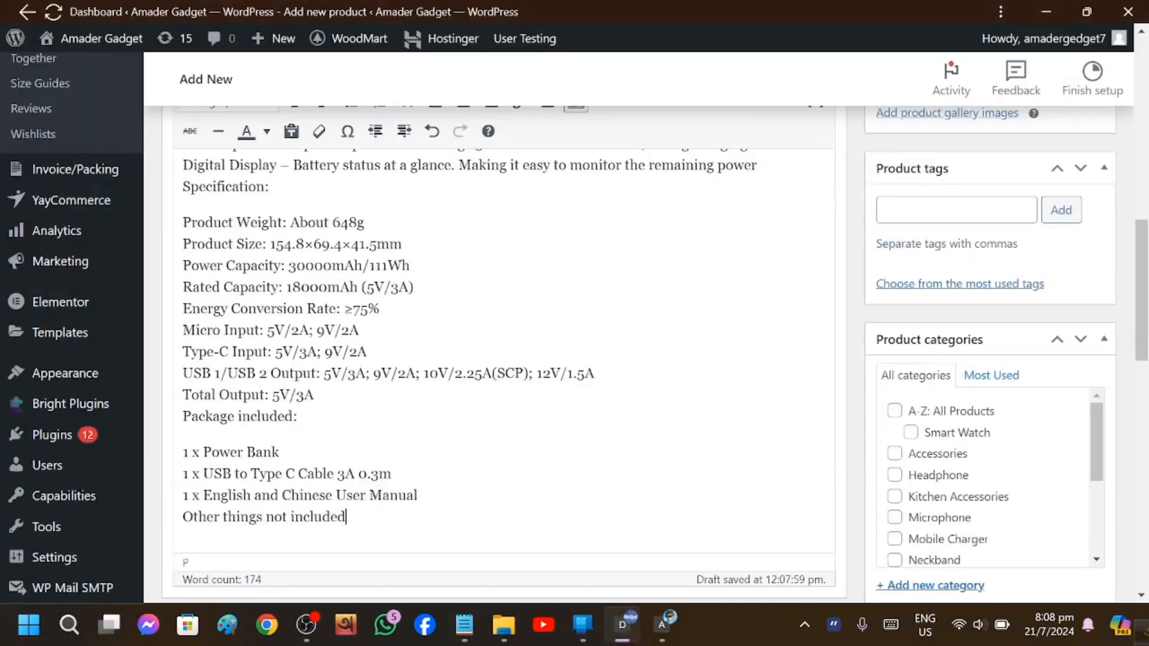
- Copy the "Package included:" section at the end of the product description into the product short description
{"action": "scroll", "coordinate": [503, 359], "scroll_direction": "up", "scroll_amount": 8}
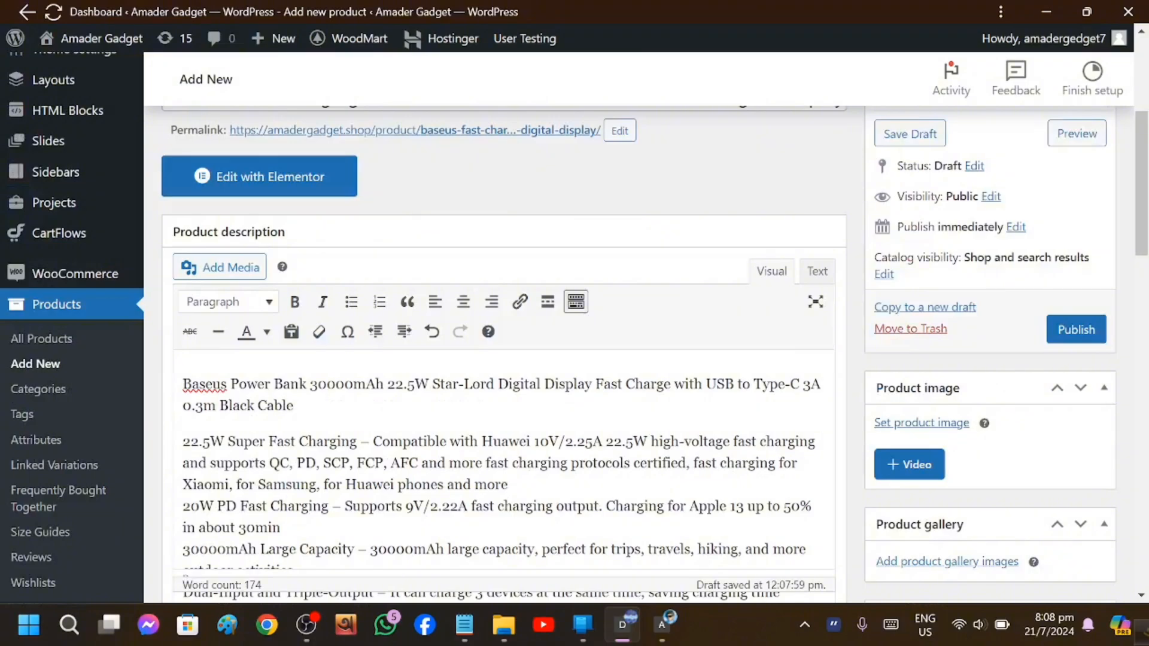
{"action": "scroll", "coordinate": [526, 431], "scroll_direction": "up", "scroll_amount": 5}
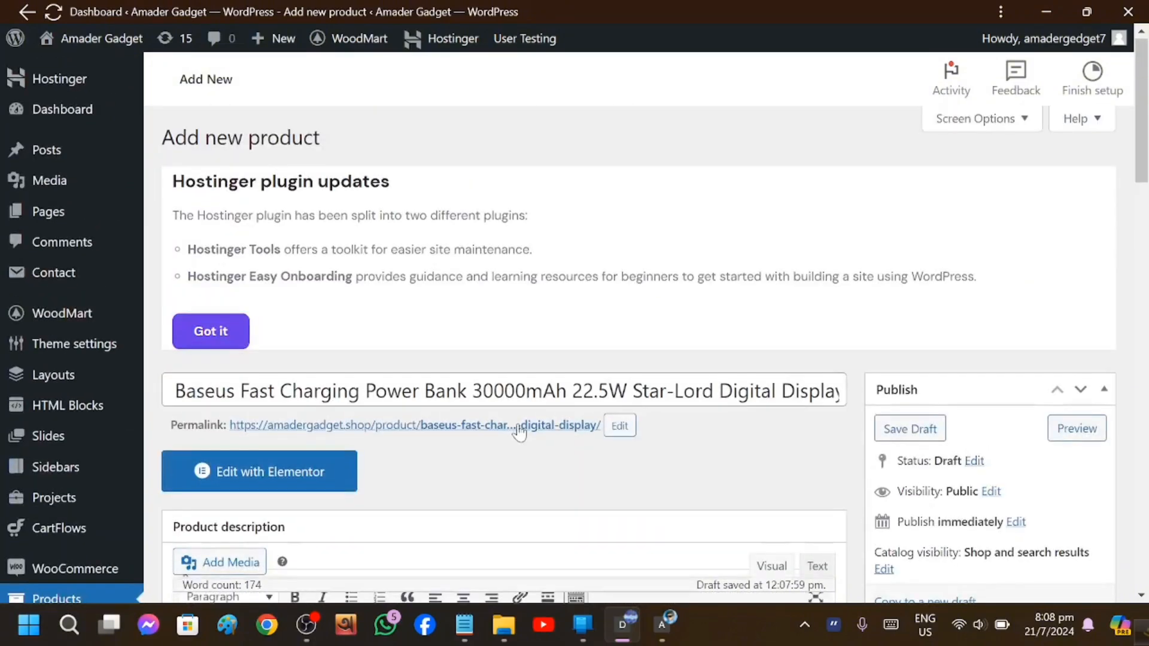
{"action": "scroll", "coordinate": [527, 430], "scroll_direction": "down", "scroll_amount": 5}
{"action": "scroll", "coordinate": [485, 422], "scroll_direction": "down", "scroll_amount": 10}
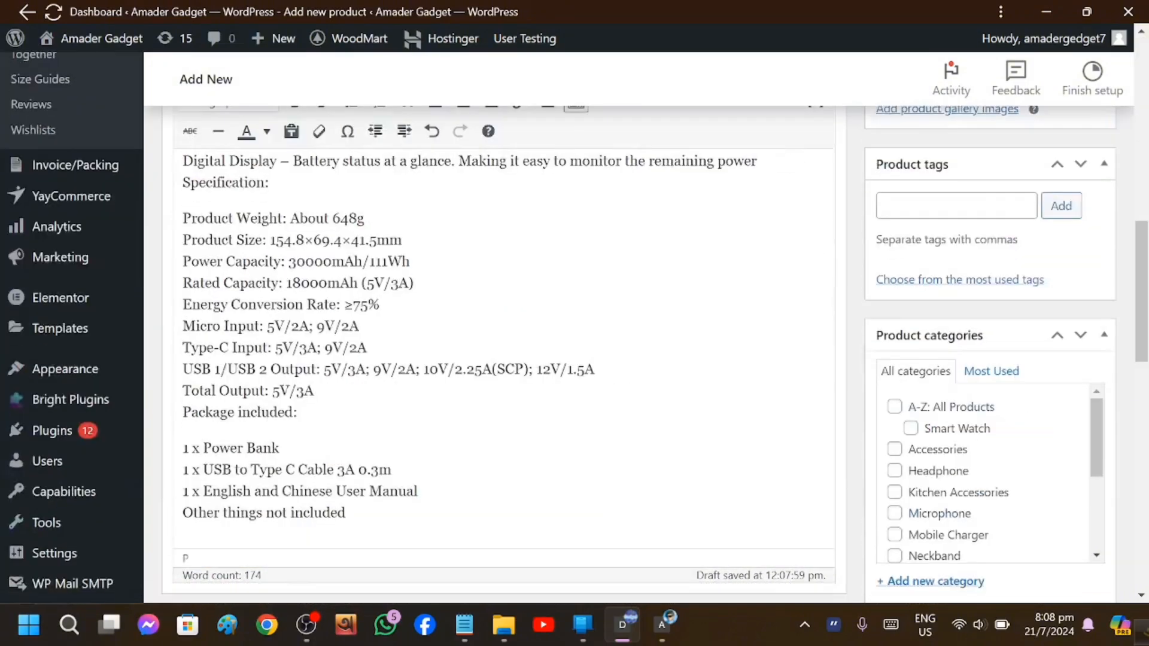
{"action": "scroll", "coordinate": [486, 423], "scroll_direction": "down", "scroll_amount": 3}
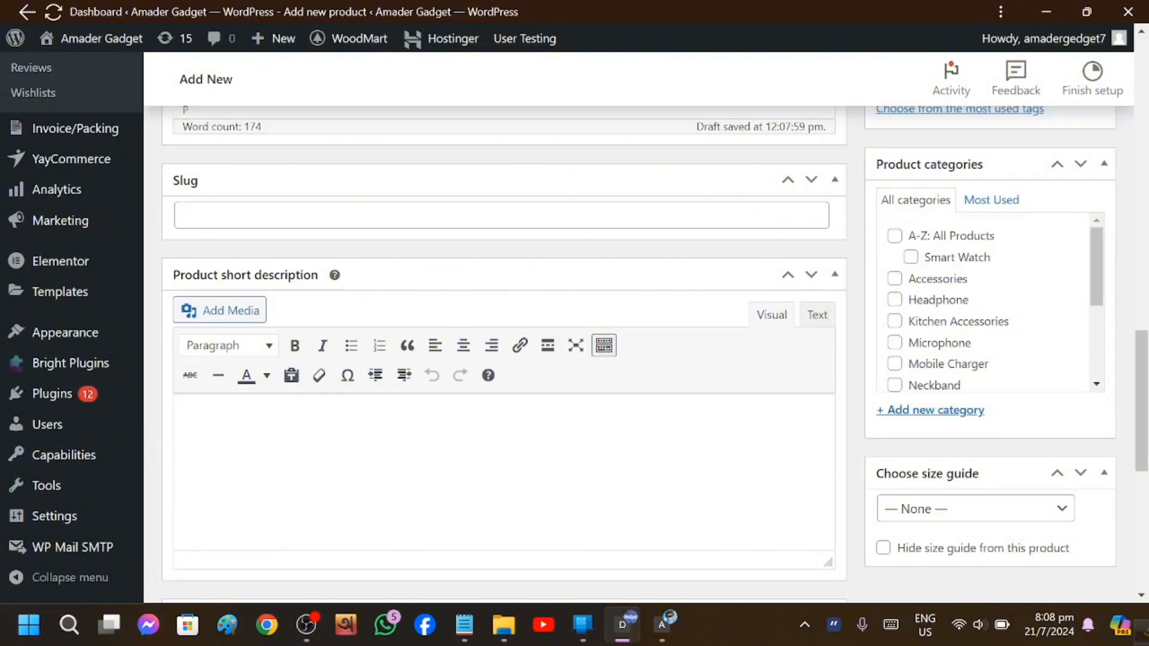
{"action": "scroll", "coordinate": [315, 523], "scroll_direction": "up", "scroll_amount": 10}
{"action": "scroll", "coordinate": [318, 485], "scroll_direction": "down", "scroll_amount": 5}
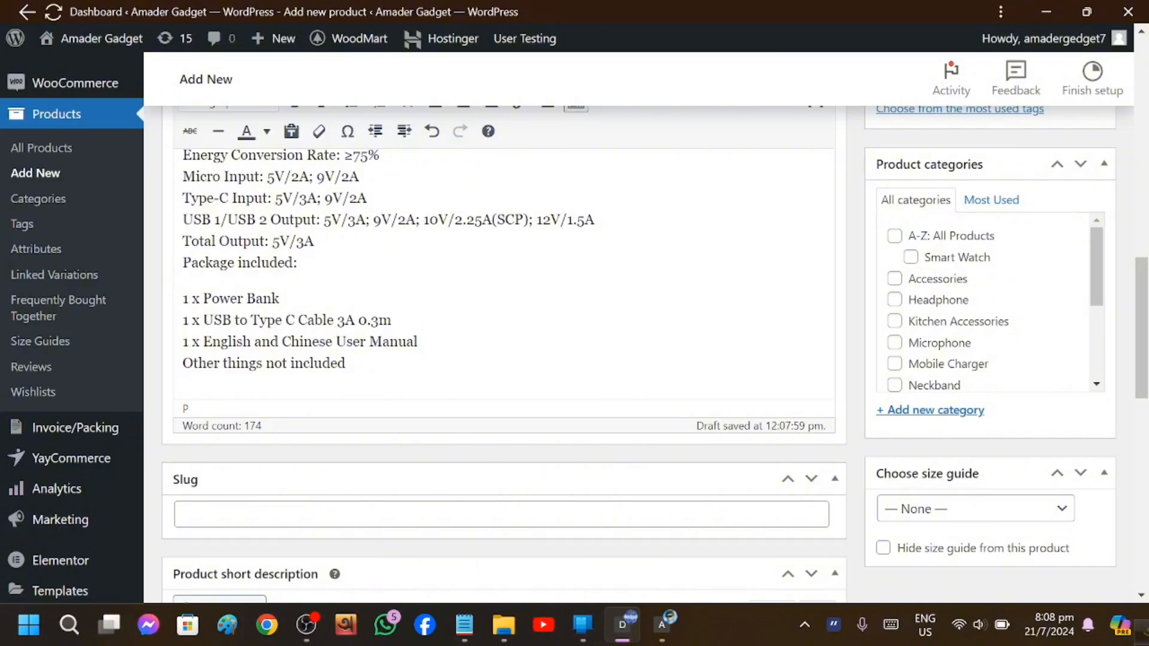
{"action": "left_click_drag", "start_coordinate": [347, 363], "coordinate": [183, 263]}
{"action": "key", "text": "ctrl+c"}
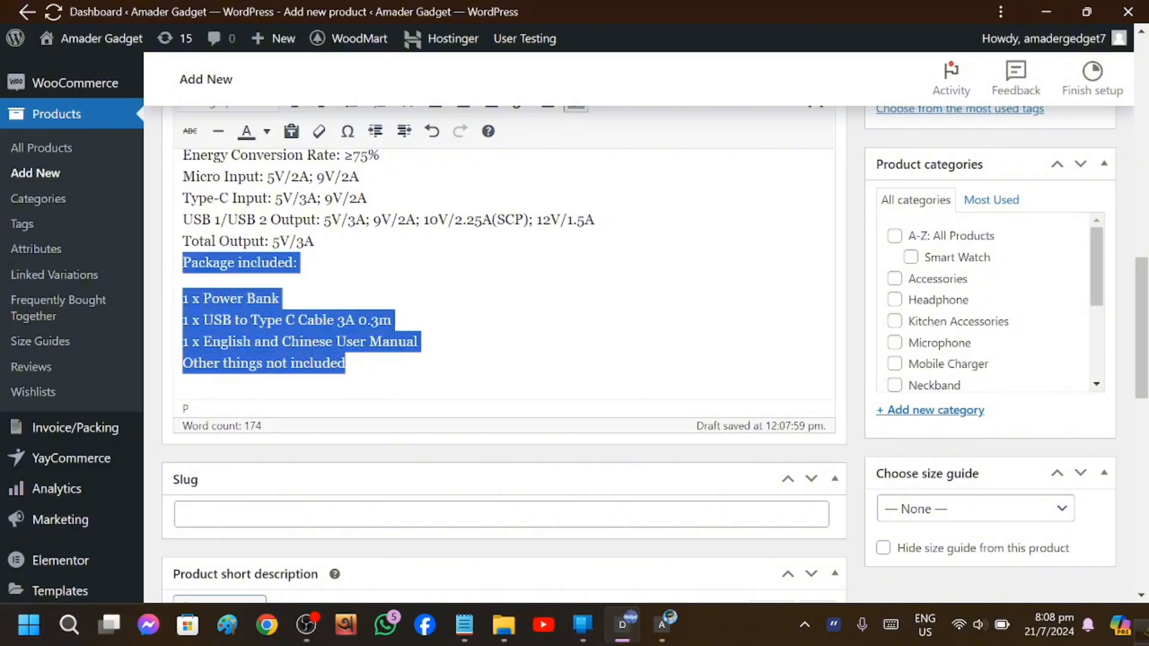
{"action": "left_click", "coordinate": [300, 263]}
{"action": "scroll", "coordinate": [299, 263], "scroll_direction": "down", "scroll_amount": 5}
{"action": "left_click", "coordinate": [183, 268]}
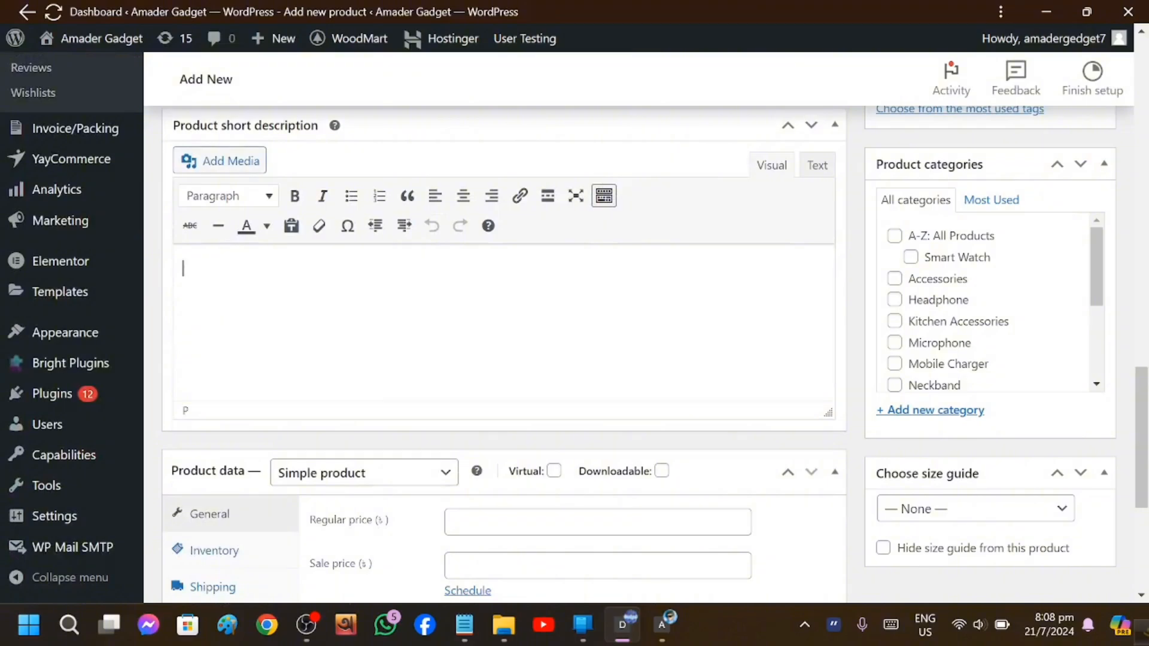
{"action": "key", "text": "ctrl+v"}
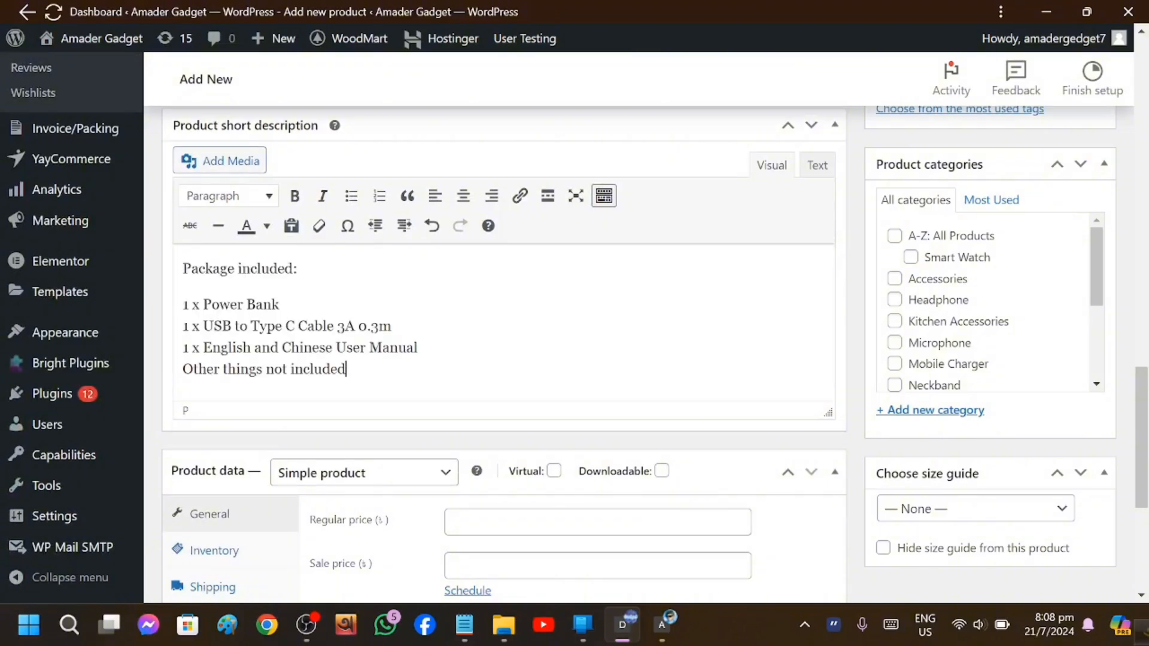
- Switch to the Amader Gadget storefront and examine the short description on the Baseus Comet Series 22.5W 20000mAh power bank page
{"action": "scroll", "coordinate": [502, 359], "scroll_direction": "up", "scroll_amount": 15}
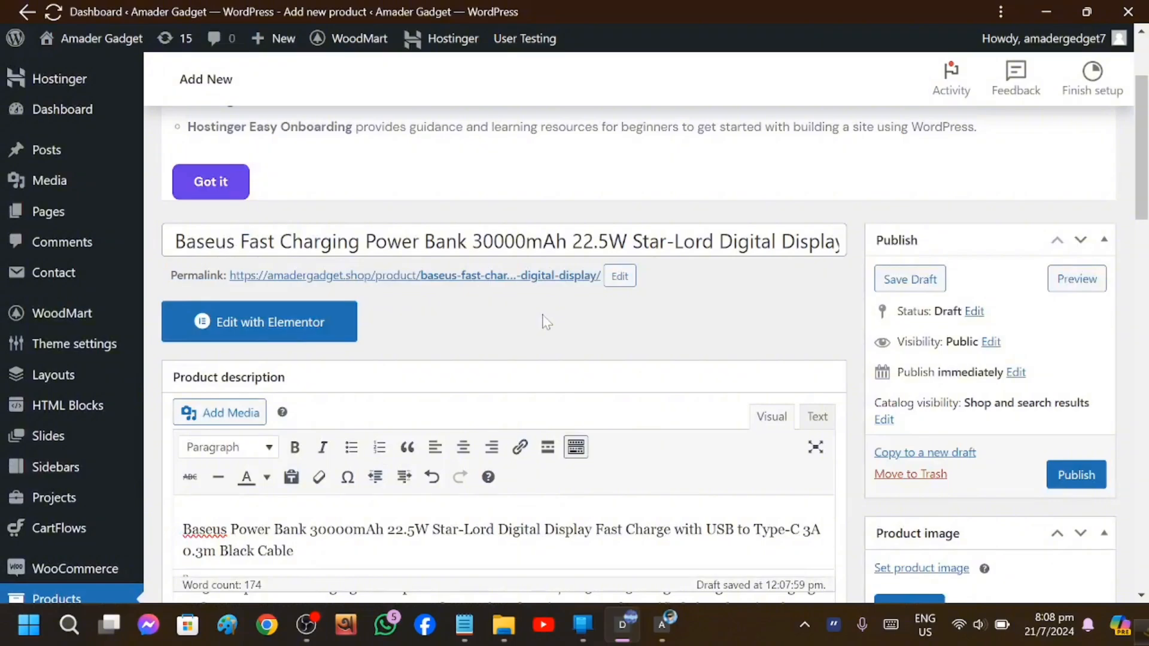
{"action": "scroll", "coordinate": [503, 358], "scroll_direction": "down", "scroll_amount": 5}
{"action": "scroll", "coordinate": [524, 360], "scroll_direction": "down", "scroll_amount": 6}
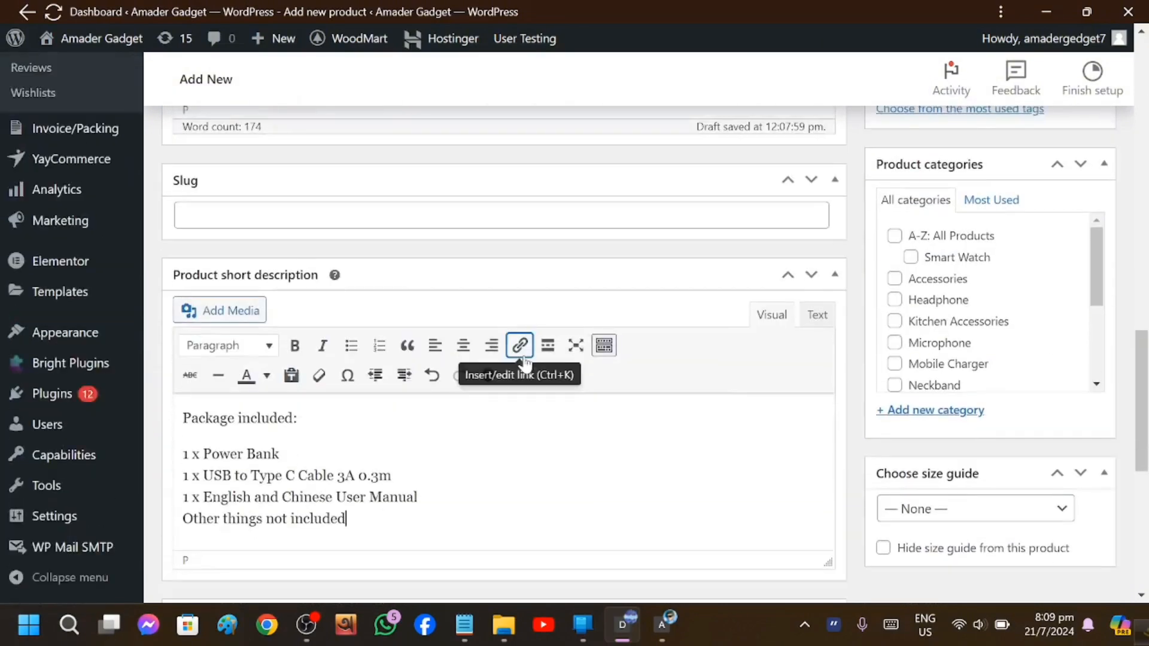
{"action": "scroll", "coordinate": [525, 361], "scroll_direction": "down", "scroll_amount": 3}
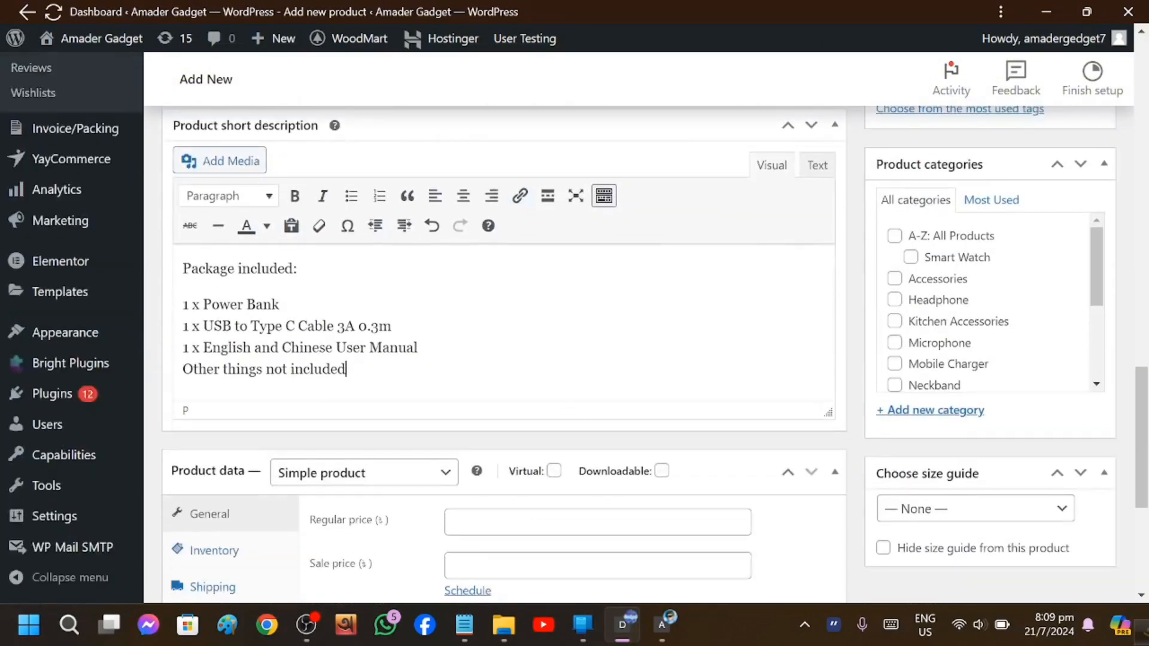
{"action": "left_click", "coordinate": [661, 626]}
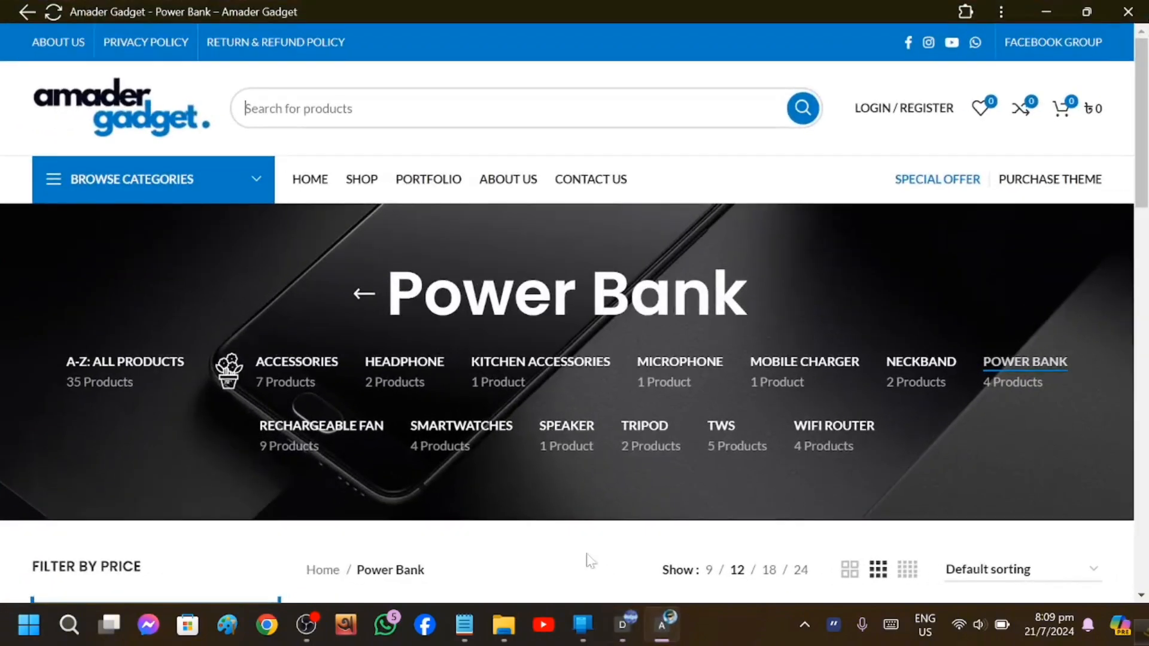
{"action": "scroll", "coordinate": [443, 389], "scroll_direction": "down", "scroll_amount": 6}
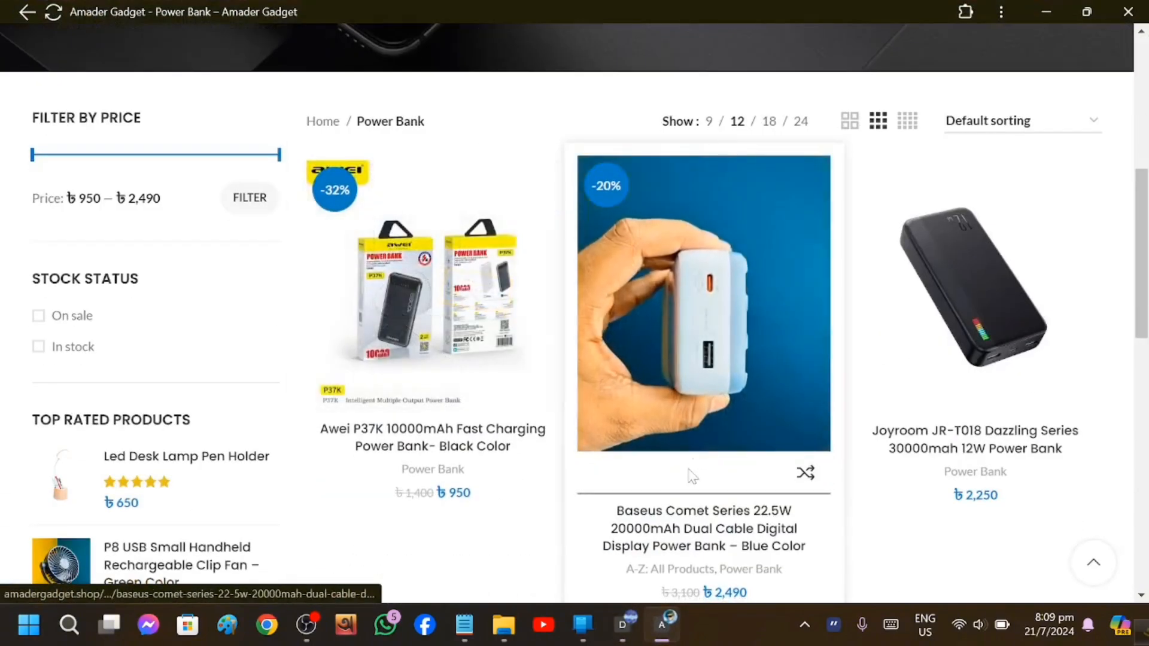
{"action": "left_click", "coordinate": [684, 521]}
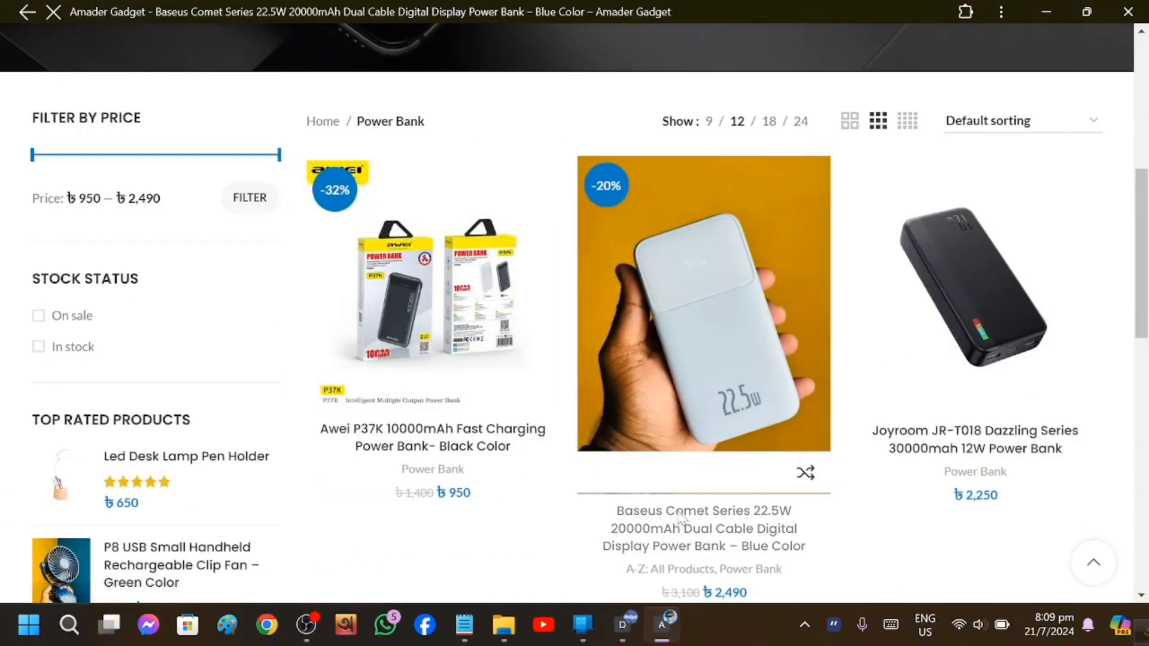
{"action": "scroll", "coordinate": [769, 461], "scroll_direction": "down", "scroll_amount": 3}
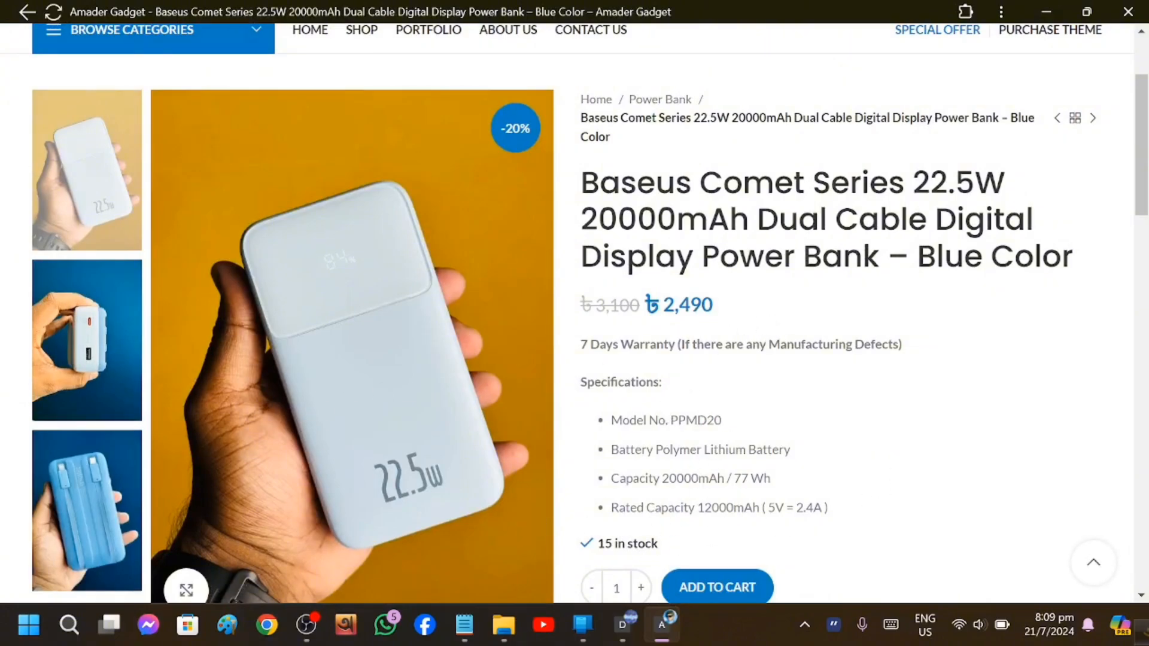
- Return from the storefront to the WordPress product editor and set the product type to Variable product
{"action": "left_click", "coordinate": [661, 623]}
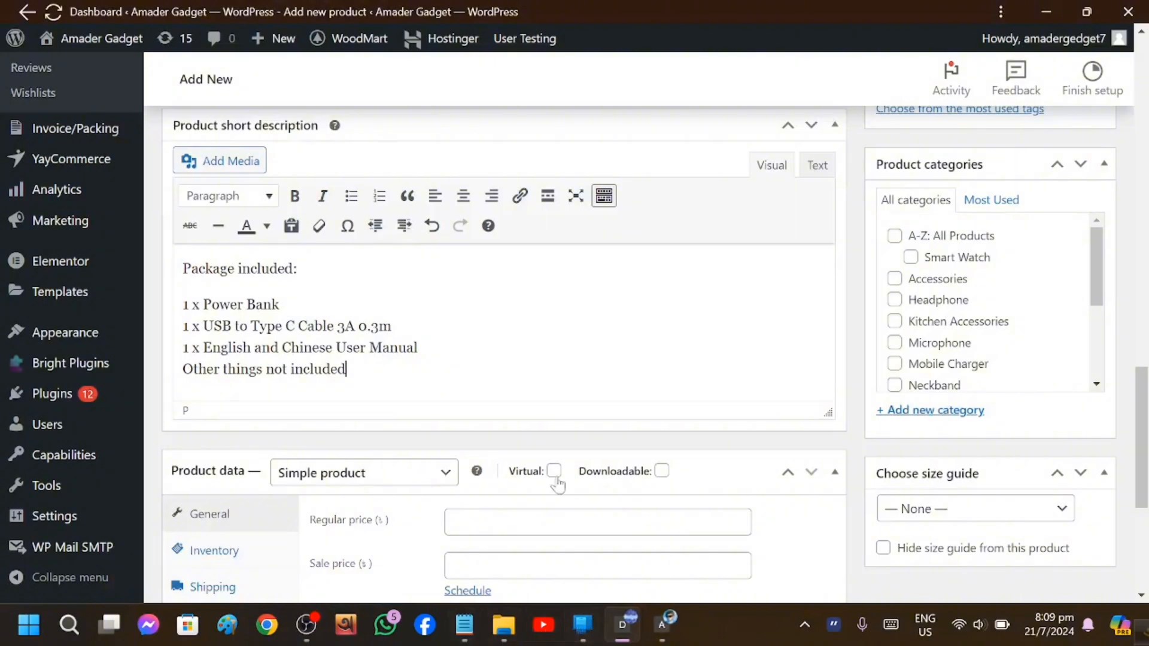
{"action": "scroll", "coordinate": [592, 296], "scroll_direction": "down", "scroll_amount": 2}
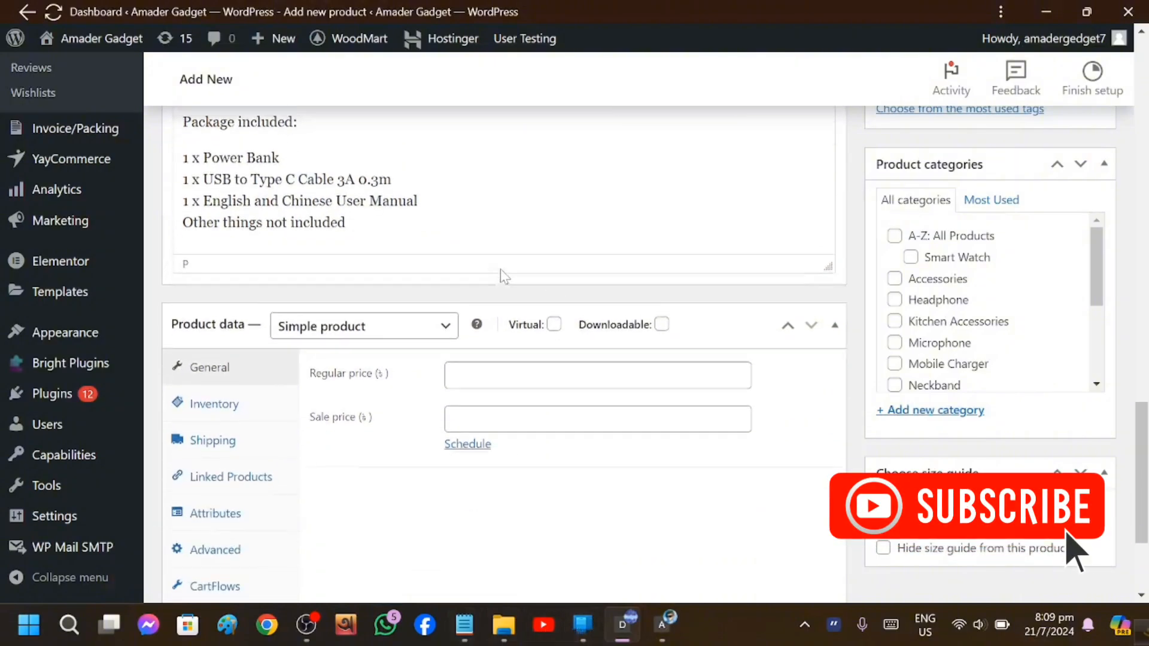
{"action": "scroll", "coordinate": [502, 272], "scroll_direction": "up", "scroll_amount": 2}
{"action": "scroll", "coordinate": [503, 280], "scroll_direction": "down", "scroll_amount": 2}
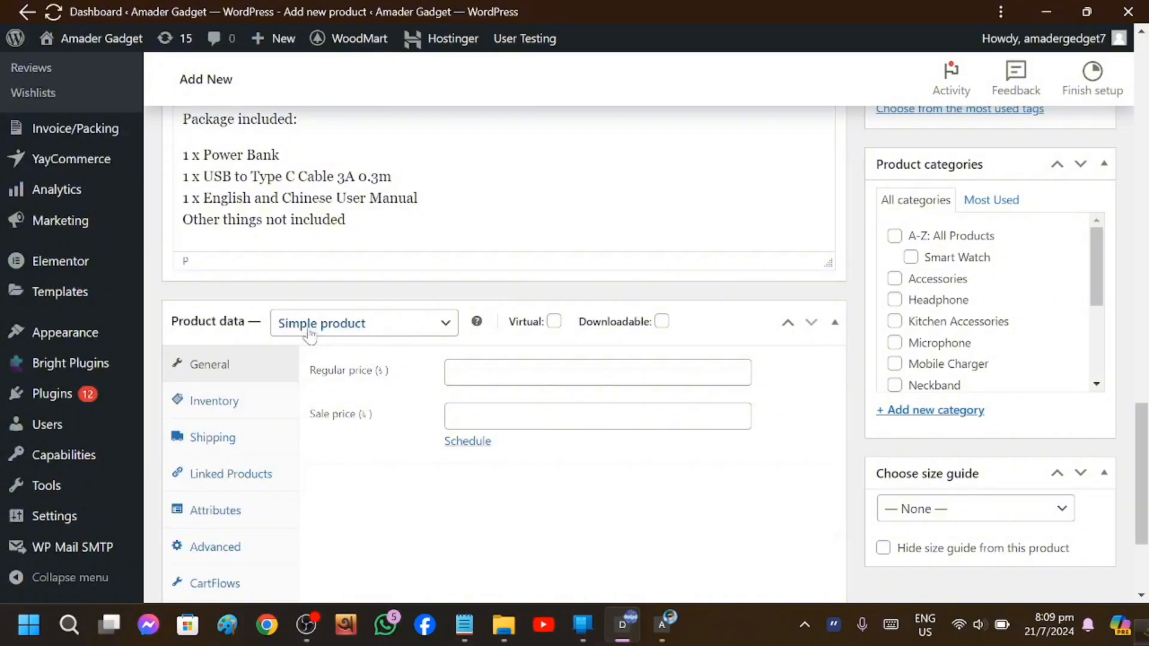
{"action": "left_click", "coordinate": [444, 328]}
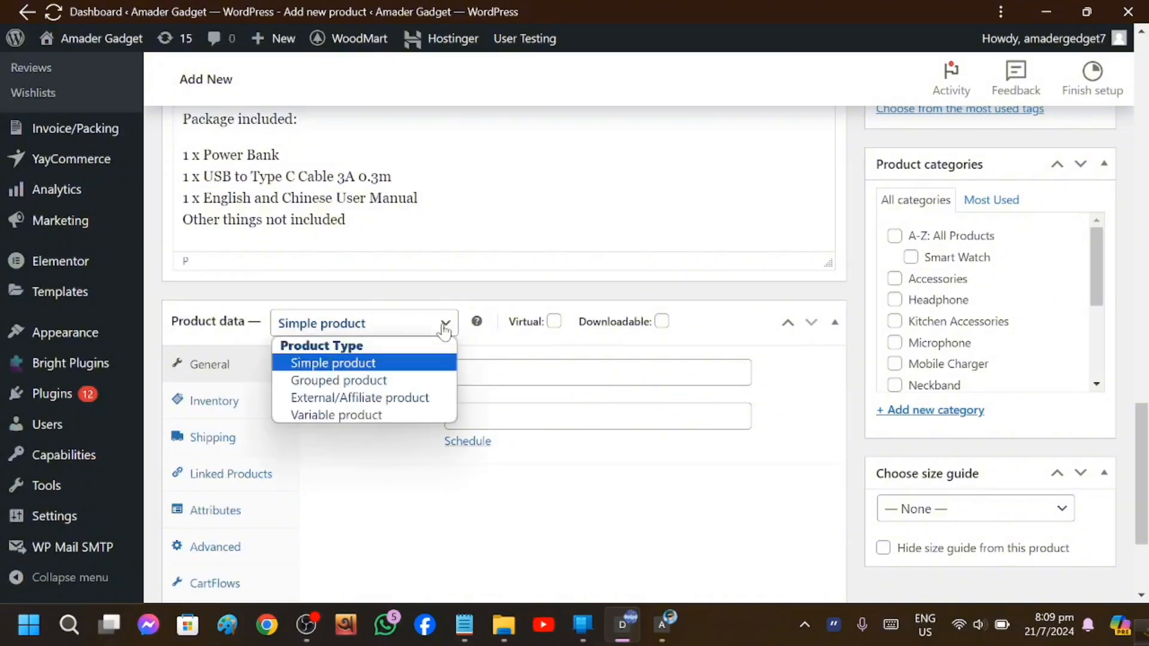
{"action": "left_click", "coordinate": [371, 416]}
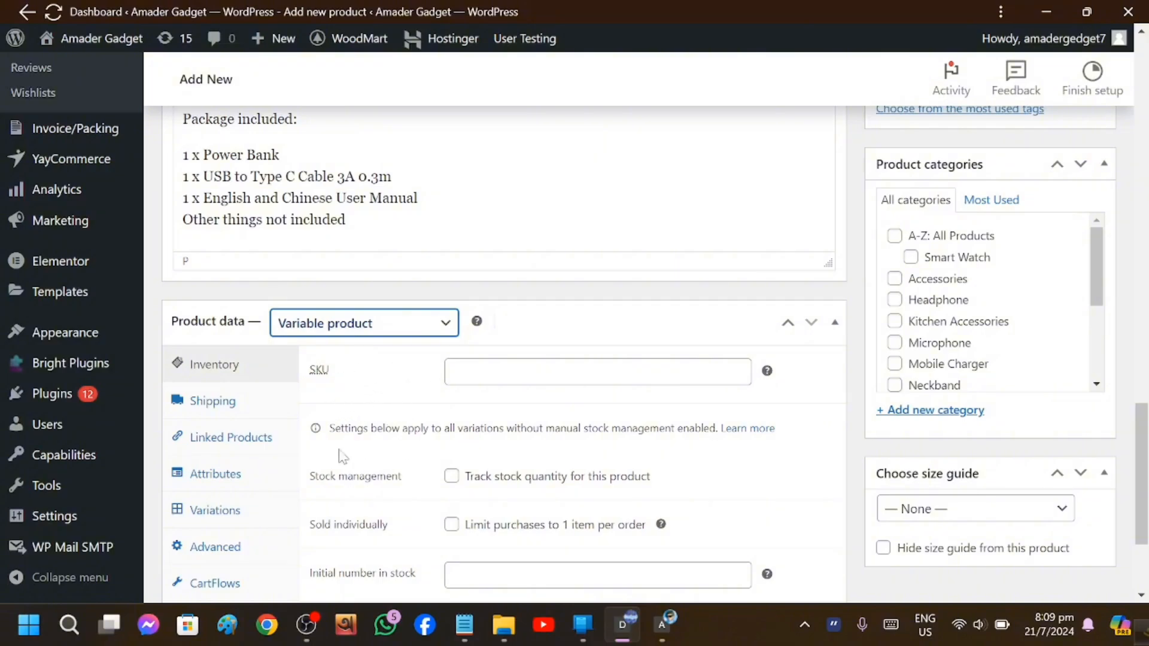
- Add the existing Color attribute to the product with the values White and Black, and save the attributes
{"action": "scroll", "coordinate": [445, 395], "scroll_direction": "down", "scroll_amount": 2}
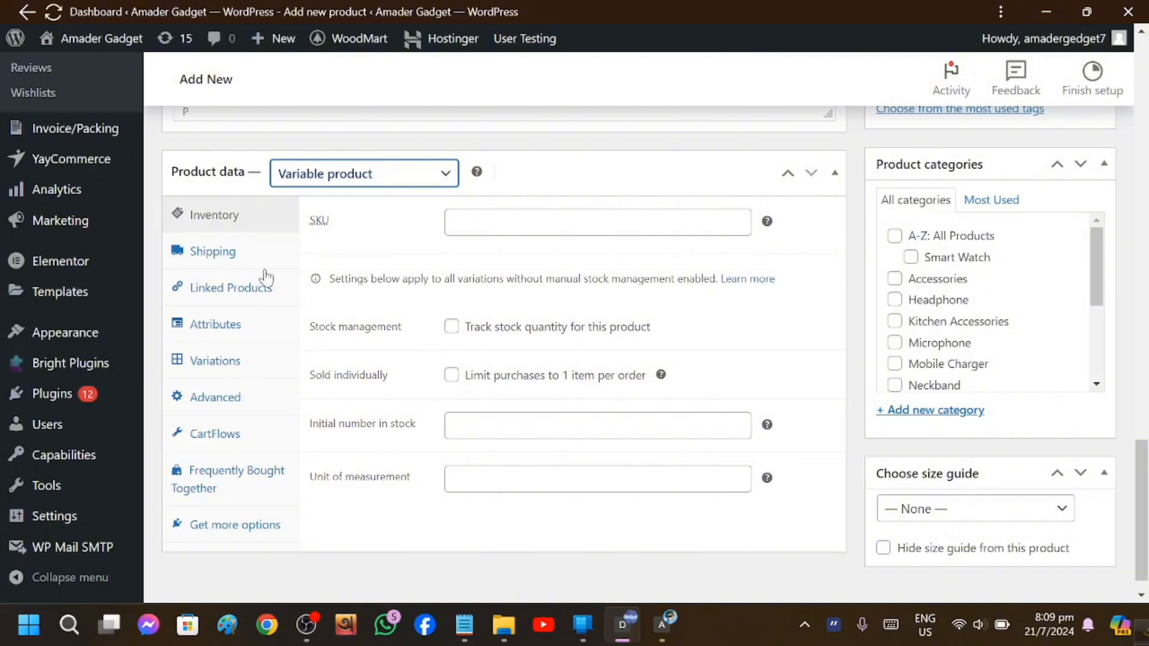
{"action": "left_click", "coordinate": [206, 328]}
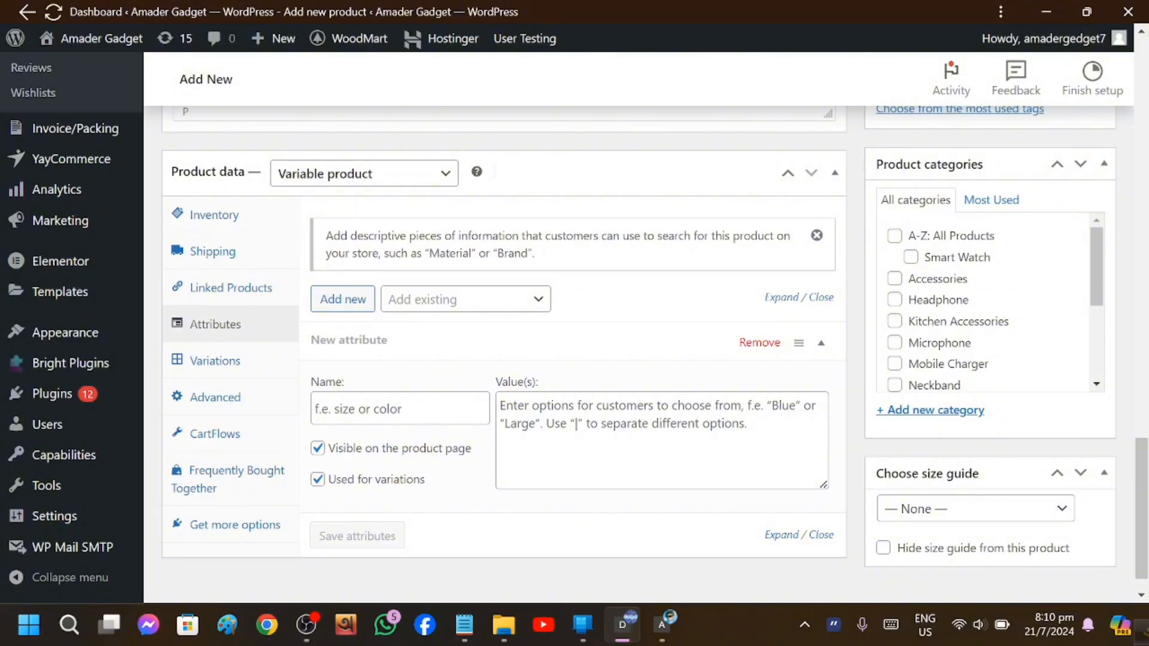
{"action": "left_click", "coordinate": [526, 306]}
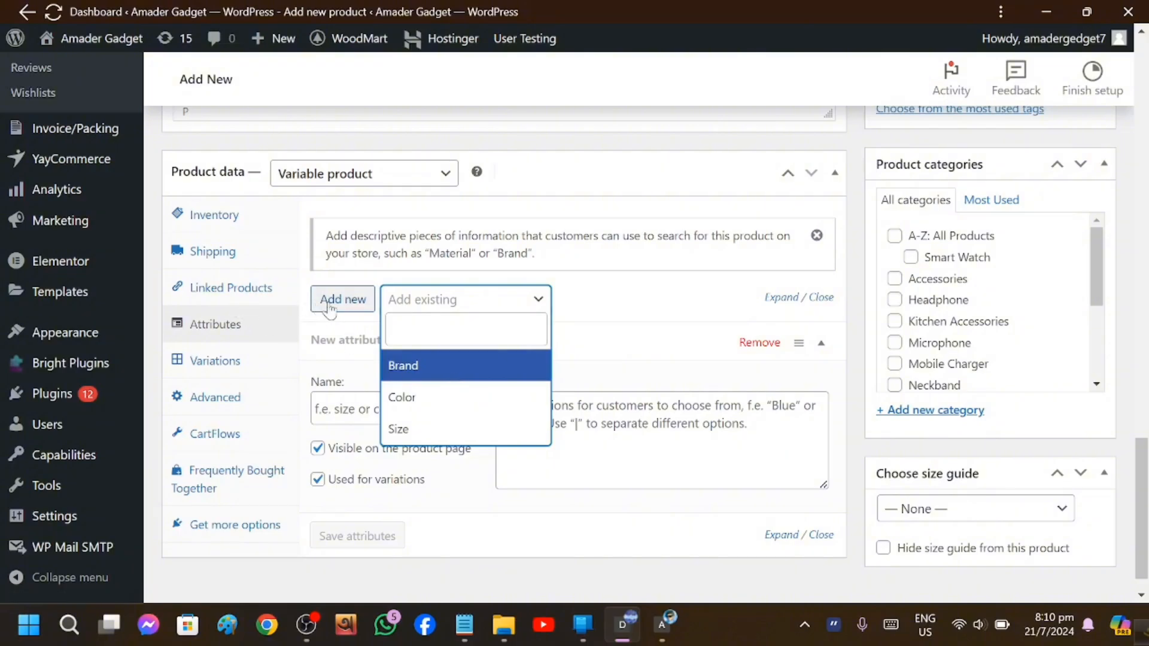
{"action": "left_click", "coordinate": [431, 405]}
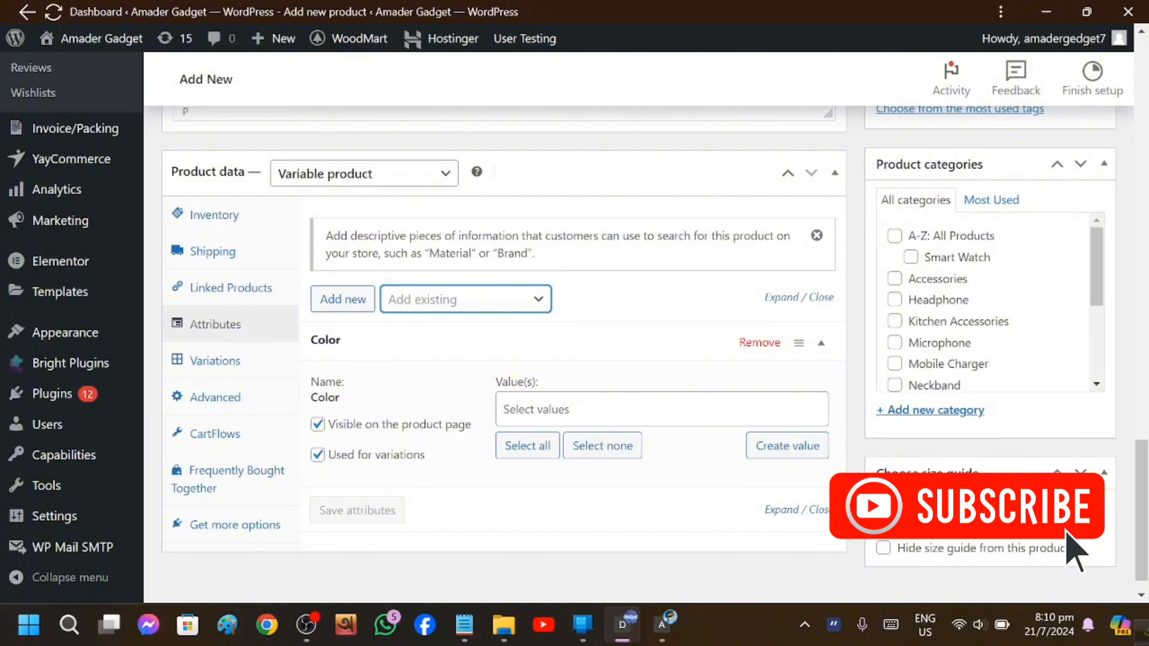
{"action": "left_click", "coordinate": [535, 408]}
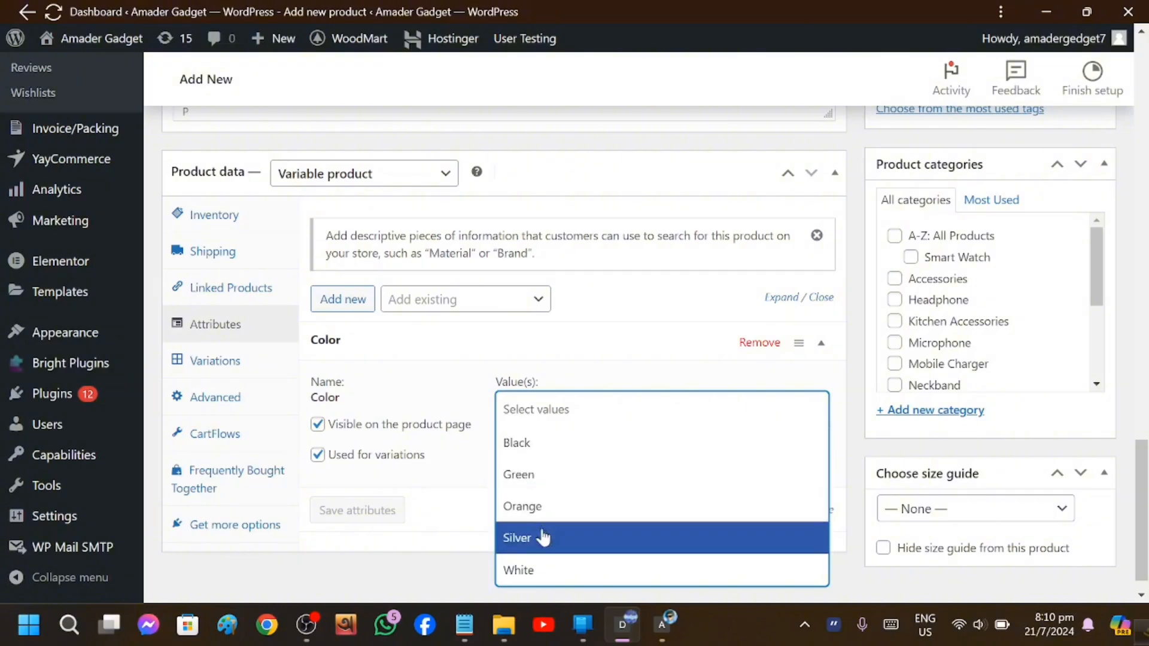
{"action": "left_click", "coordinate": [540, 570]}
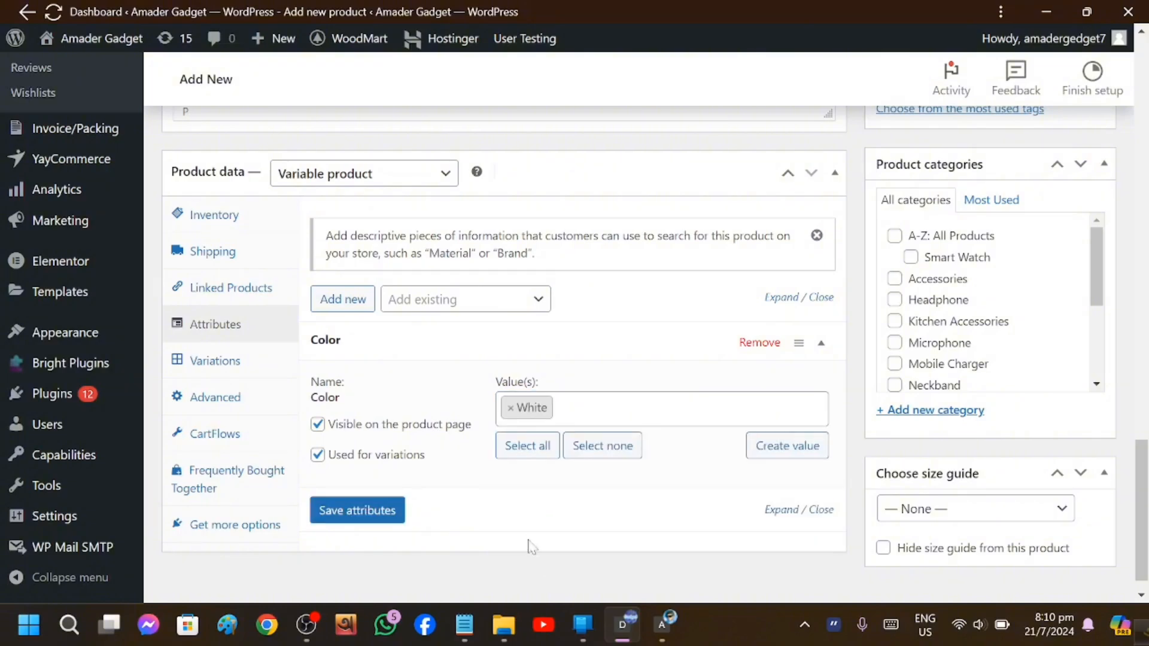
{"action": "left_click", "coordinate": [568, 410]}
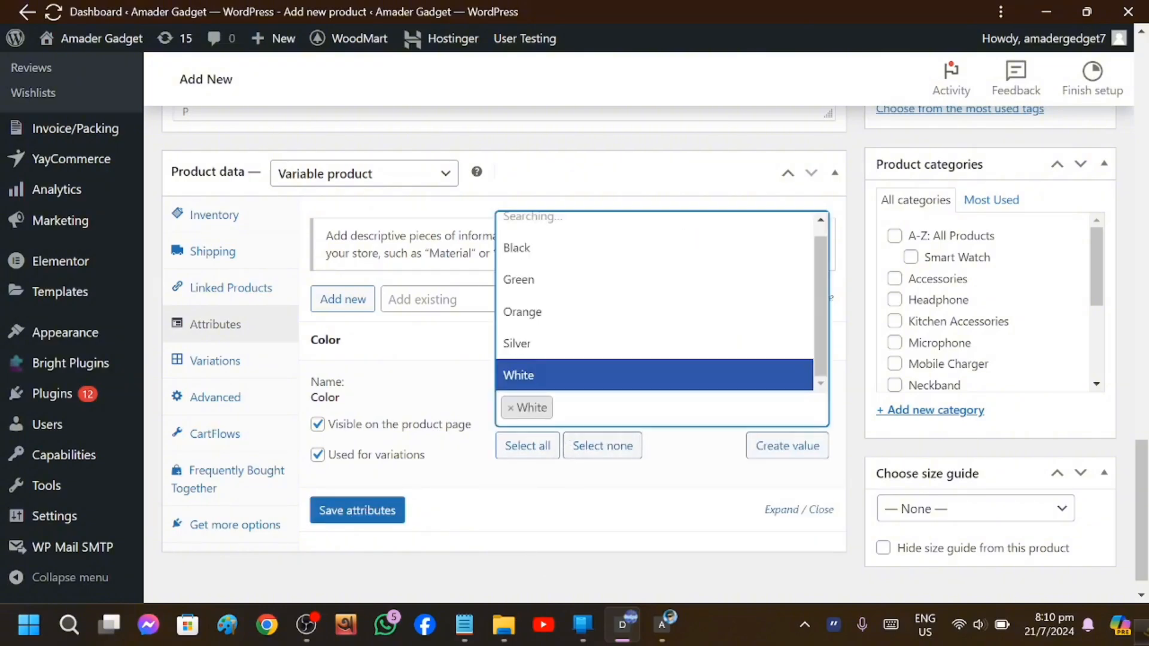
{"action": "left_click", "coordinate": [572, 254]}
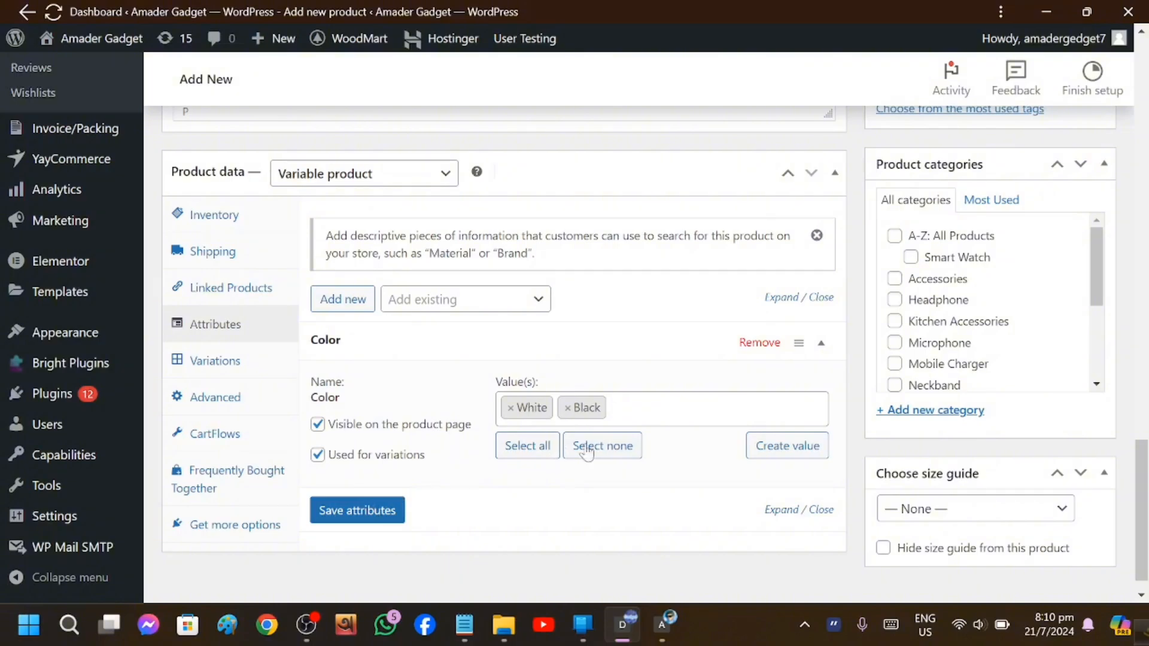
{"action": "left_click", "coordinate": [345, 515]}
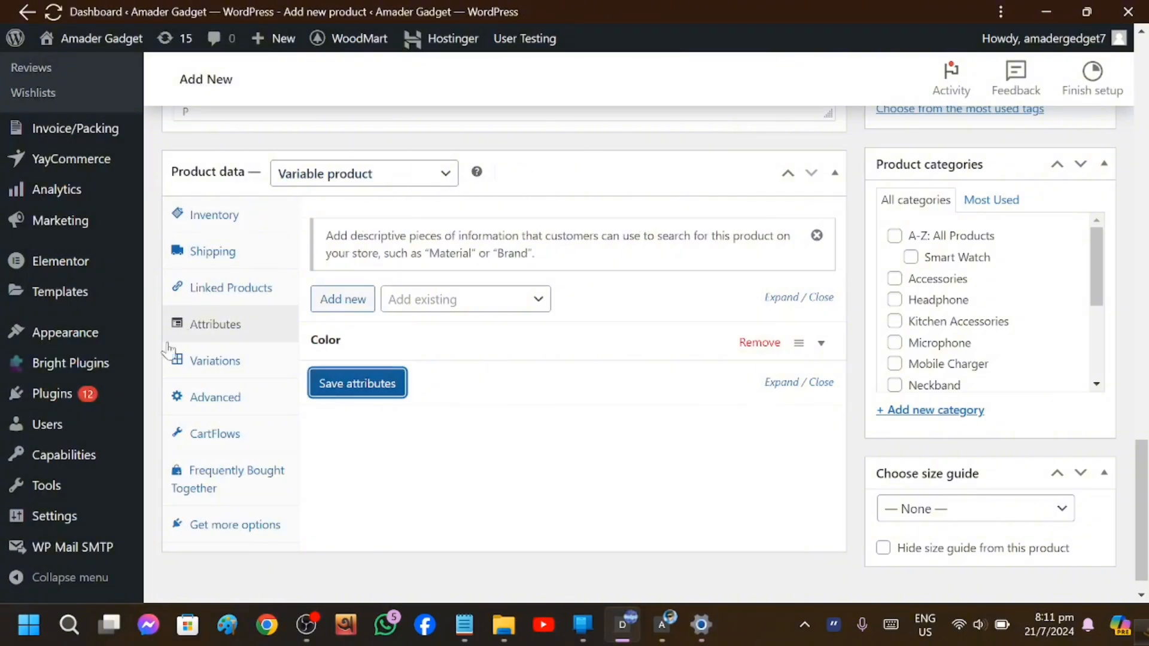
- Generate all product variations from the Color attribute
{"action": "left_click", "coordinate": [219, 365]}
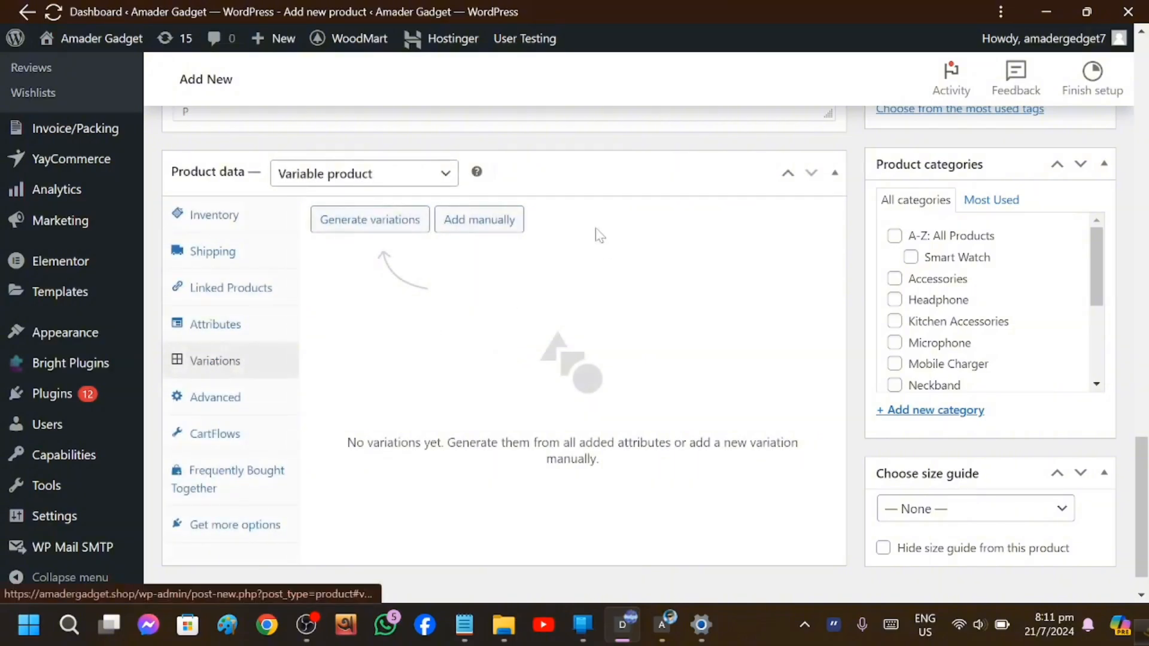
{"action": "left_click", "coordinate": [377, 226]}
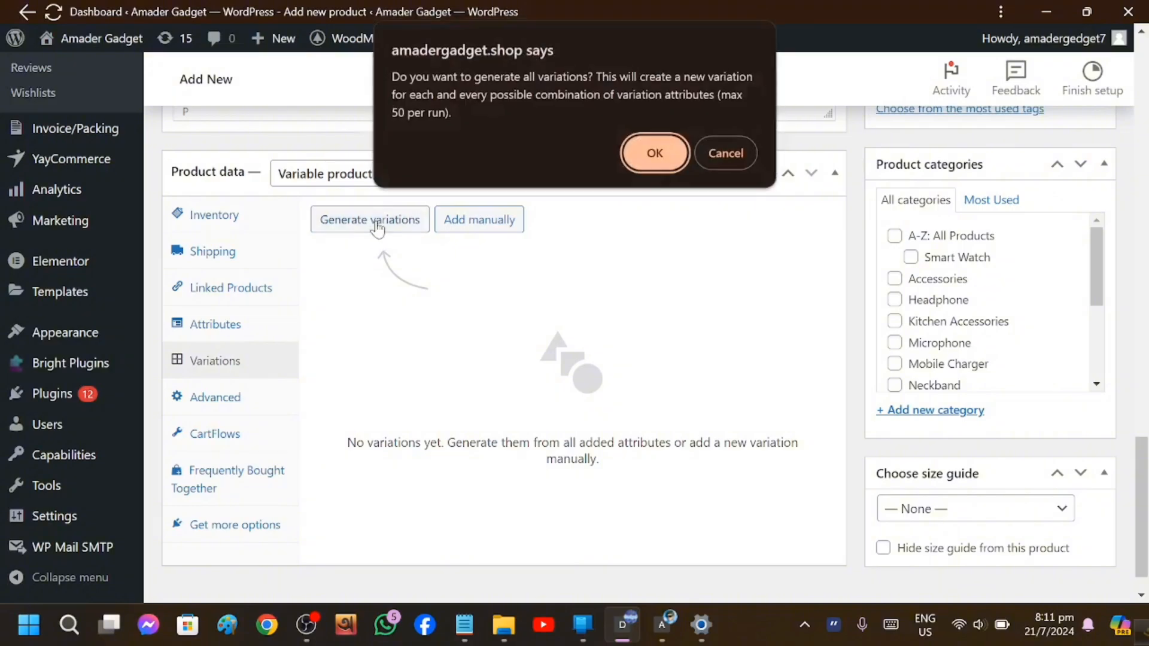
{"action": "left_click", "coordinate": [668, 157]}
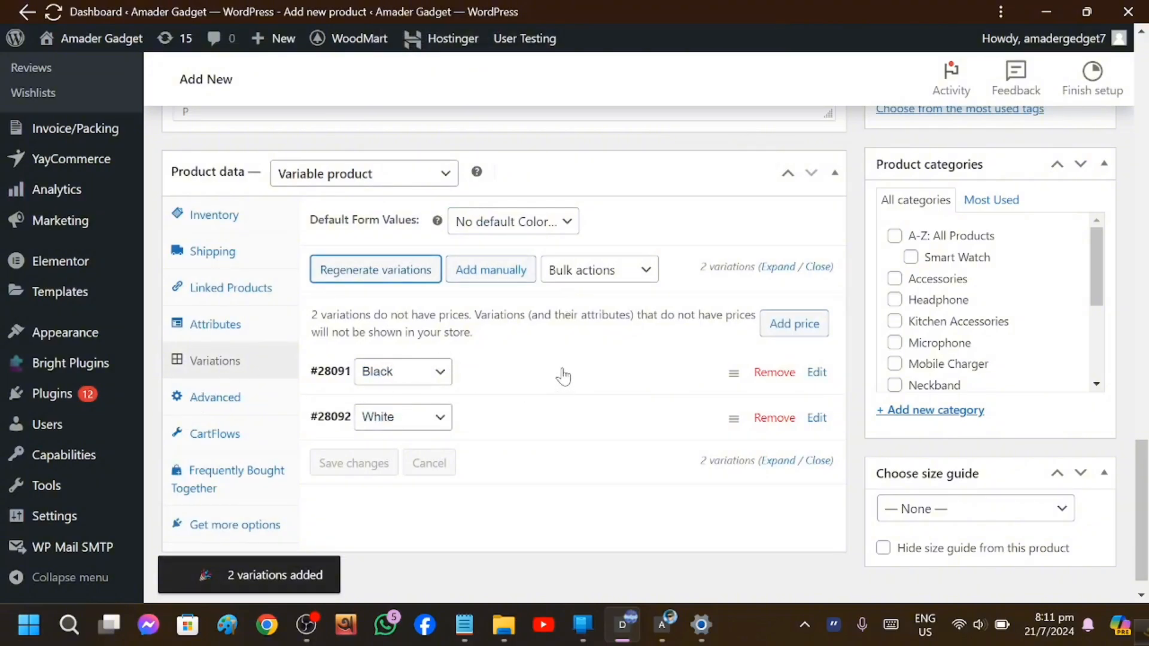
{"action": "left_click", "coordinate": [815, 373]}
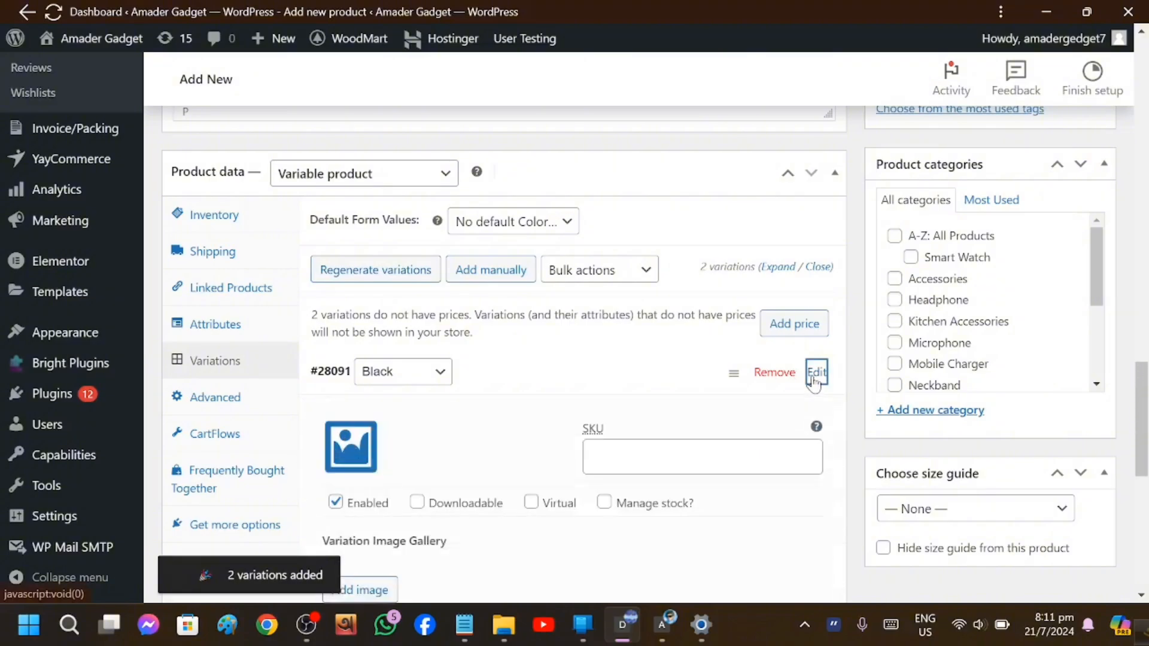
{"action": "scroll", "coordinate": [726, 353], "scroll_direction": "down", "scroll_amount": 2}
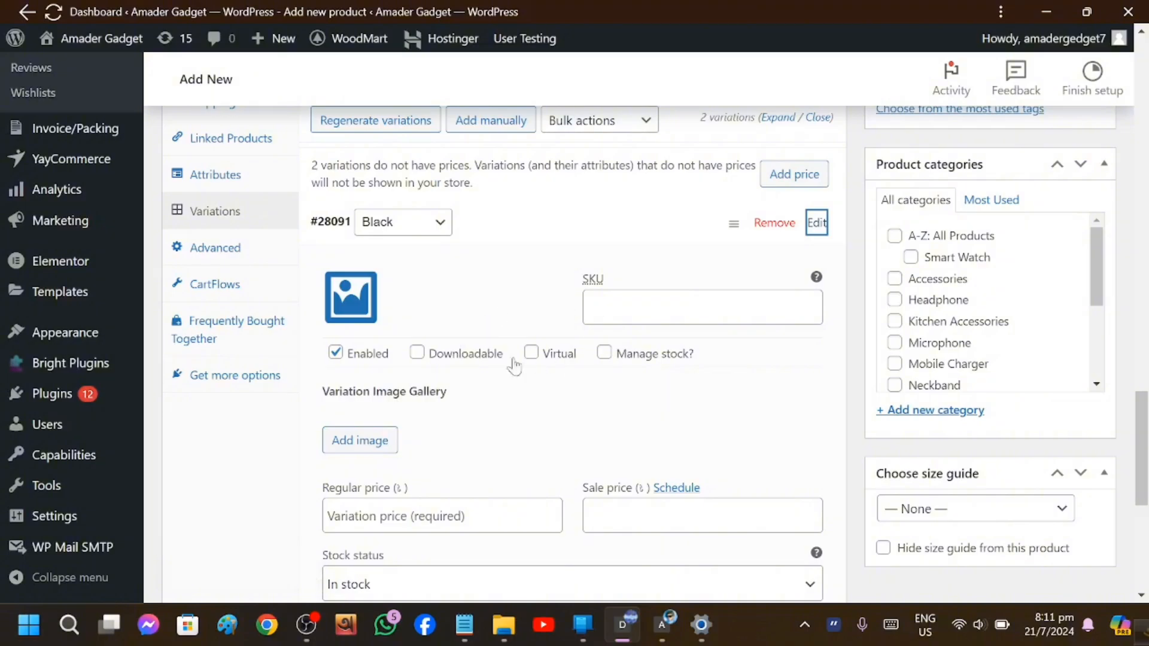
{"action": "left_click", "coordinate": [337, 317]}
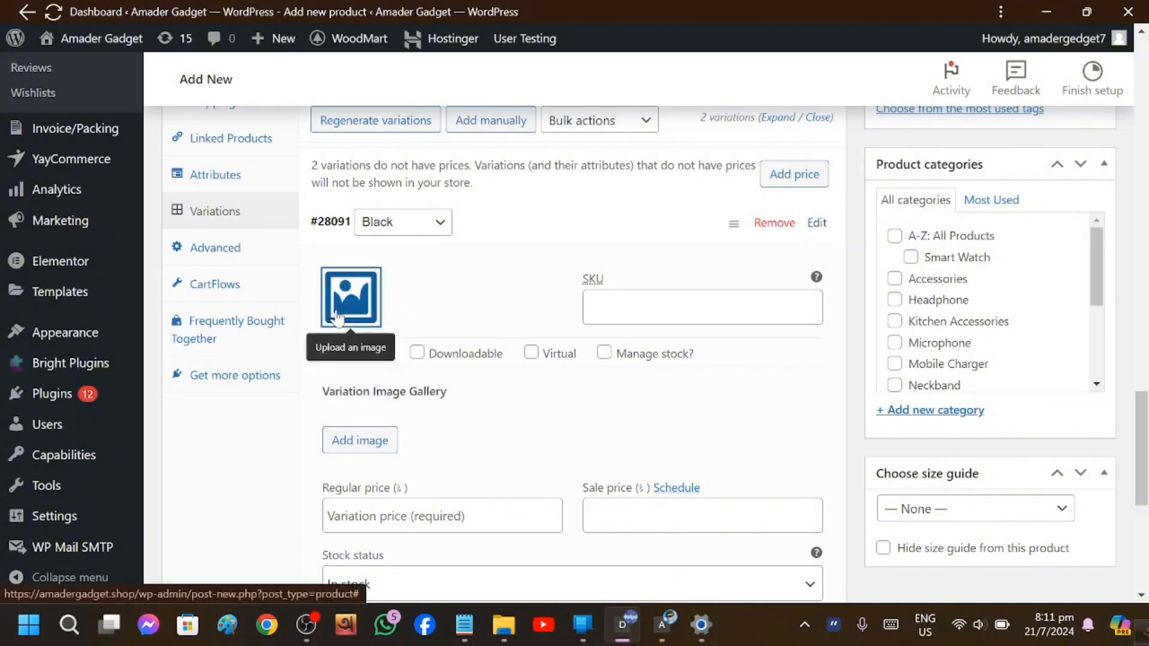
{"action": "left_click", "coordinate": [80, 123]}
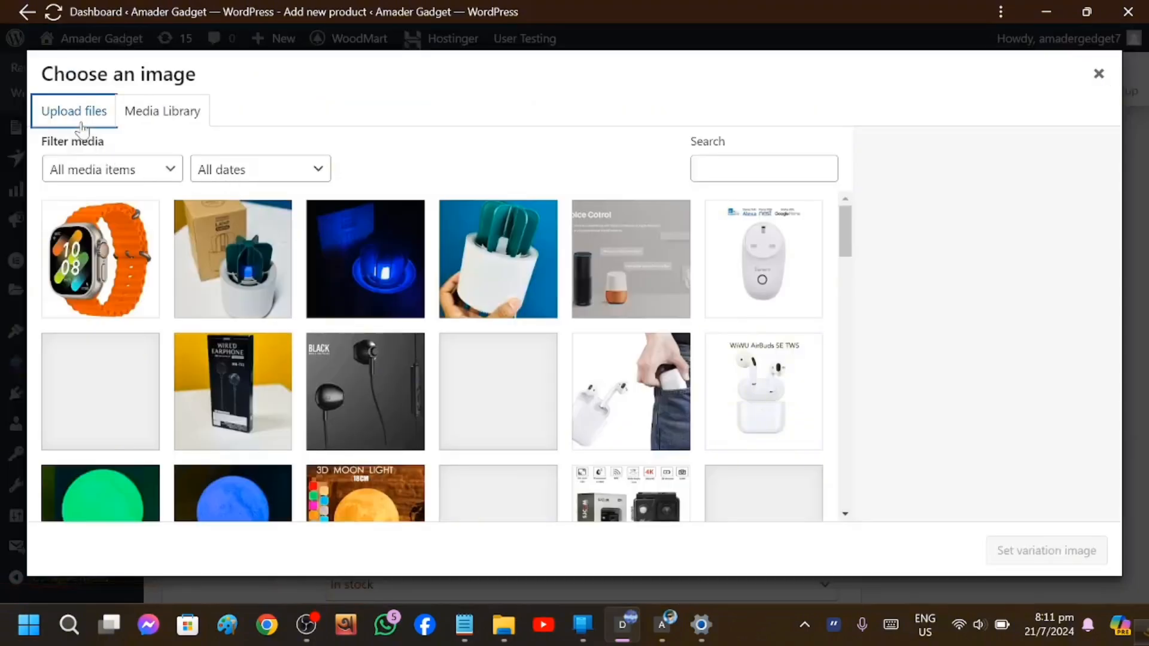
{"action": "left_click", "coordinate": [548, 358]}
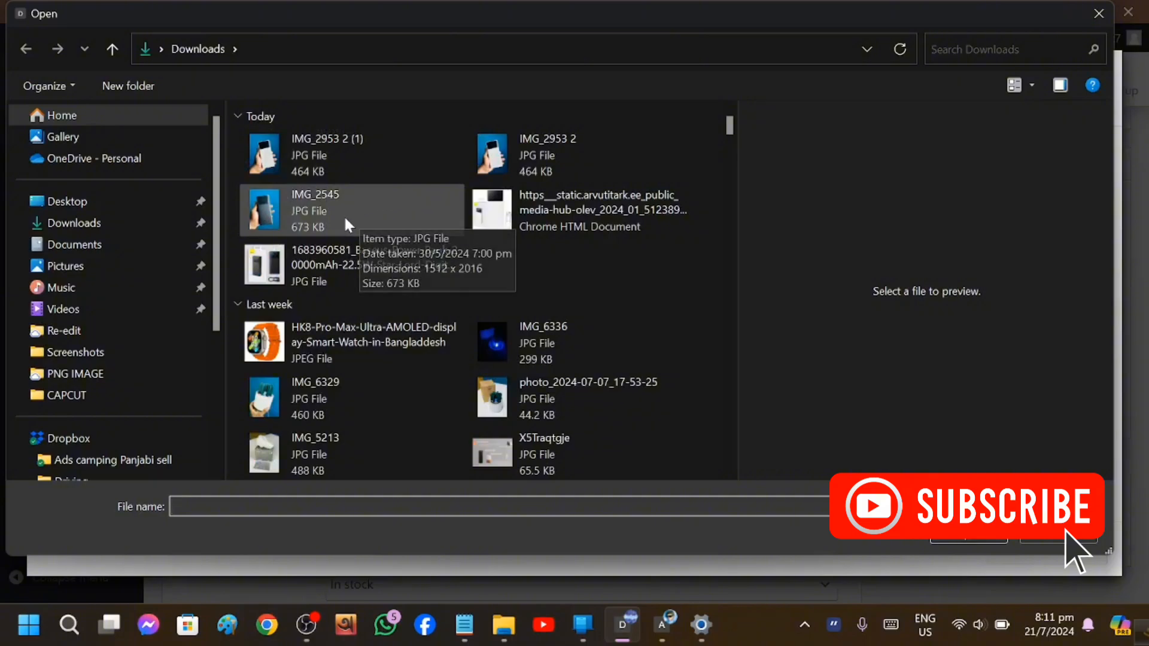
{"action": "left_click", "coordinate": [324, 259]}
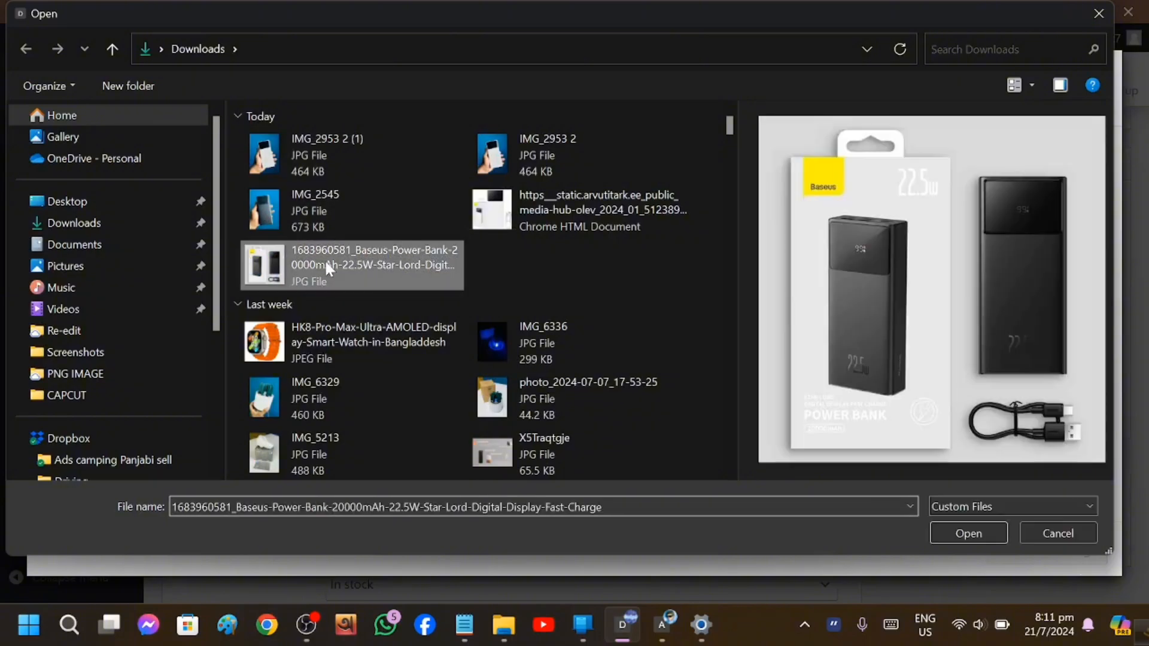
{"action": "left_click", "coordinate": [981, 540]}
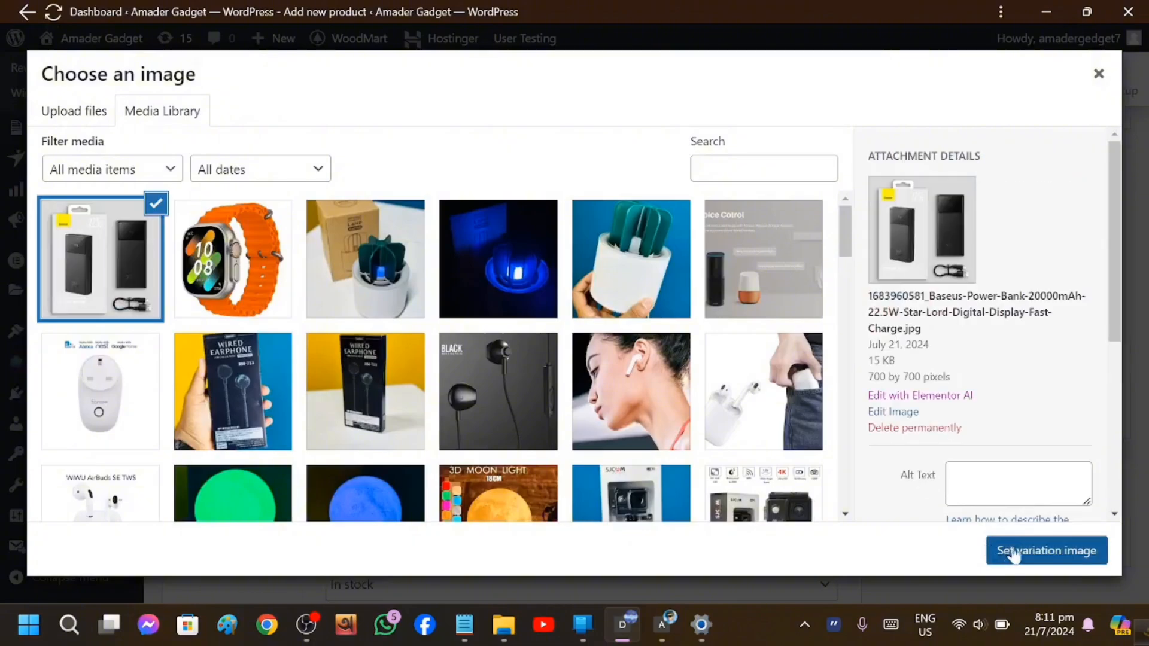
{"action": "left_click", "coordinate": [1022, 550]}
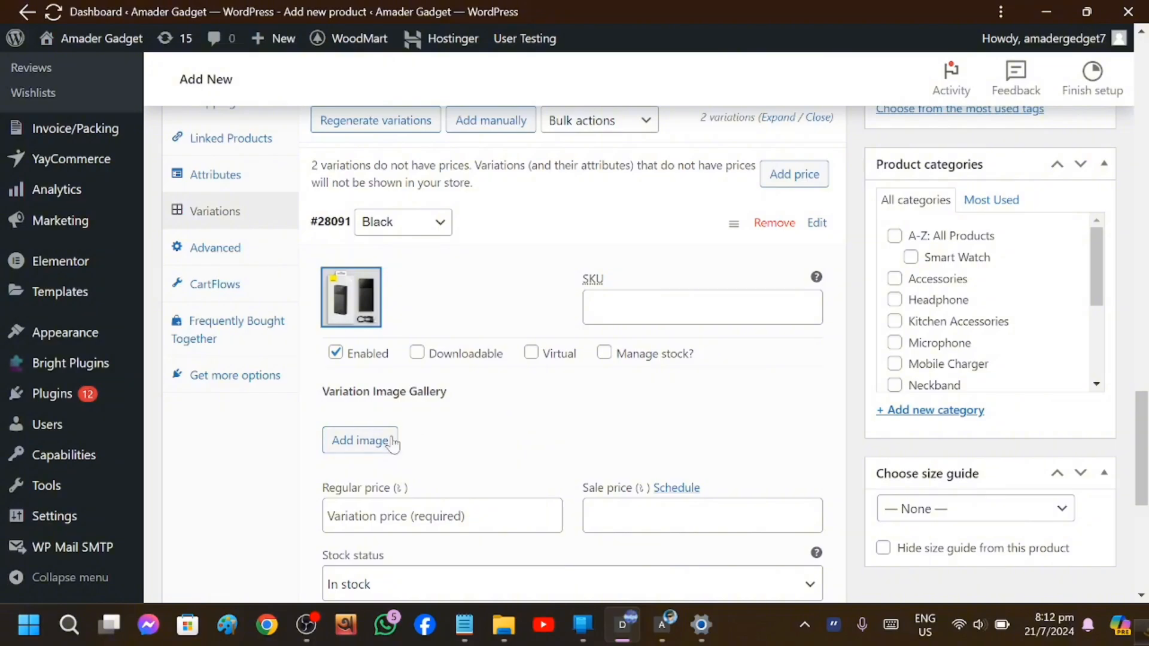
- Set the Black variation's regular price to 2600 and its stock status to In stock
{"action": "scroll", "coordinate": [452, 431], "scroll_direction": "down", "scroll_amount": 2}
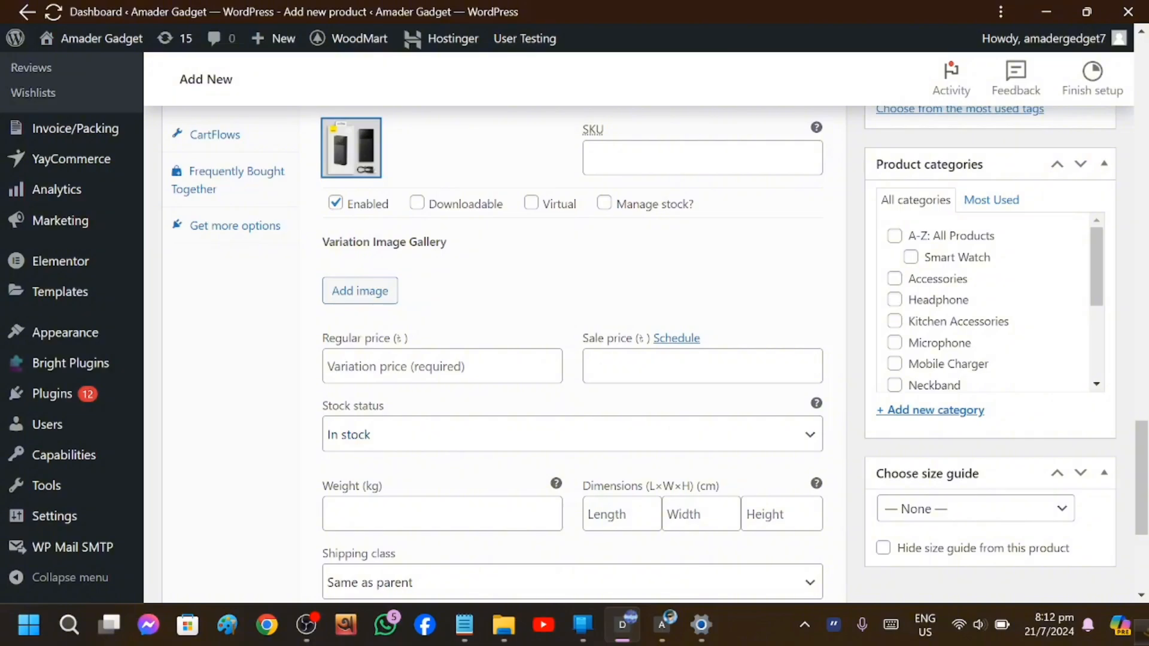
{"action": "left_click", "coordinate": [441, 366]}
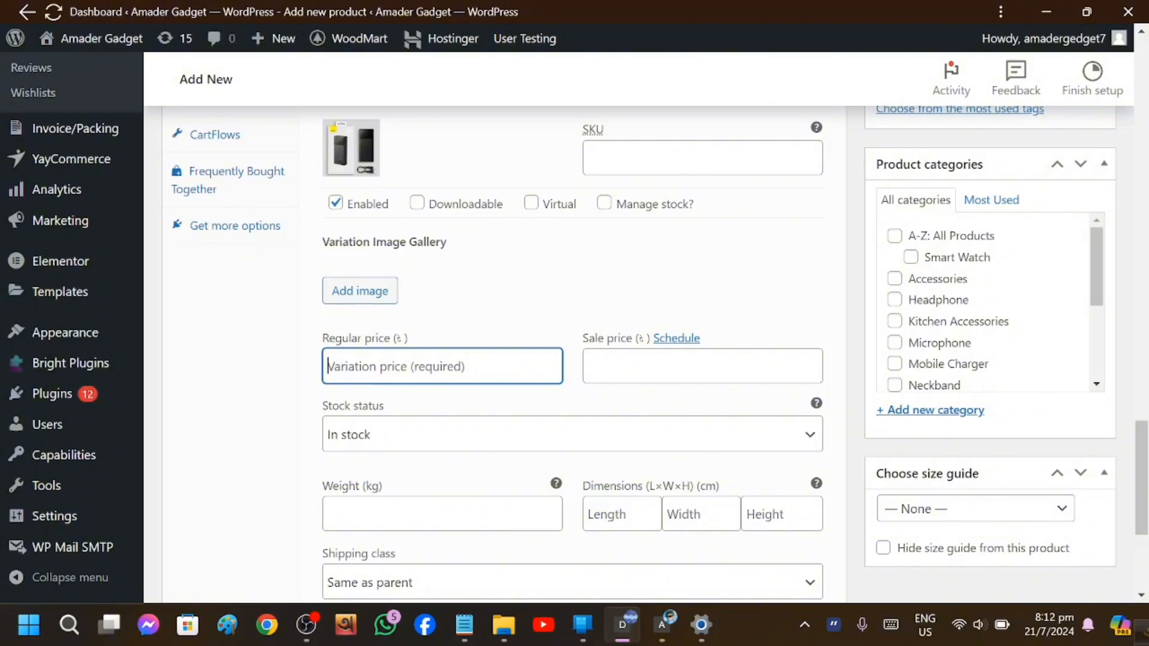
{"action": "type", "text": "2600"}
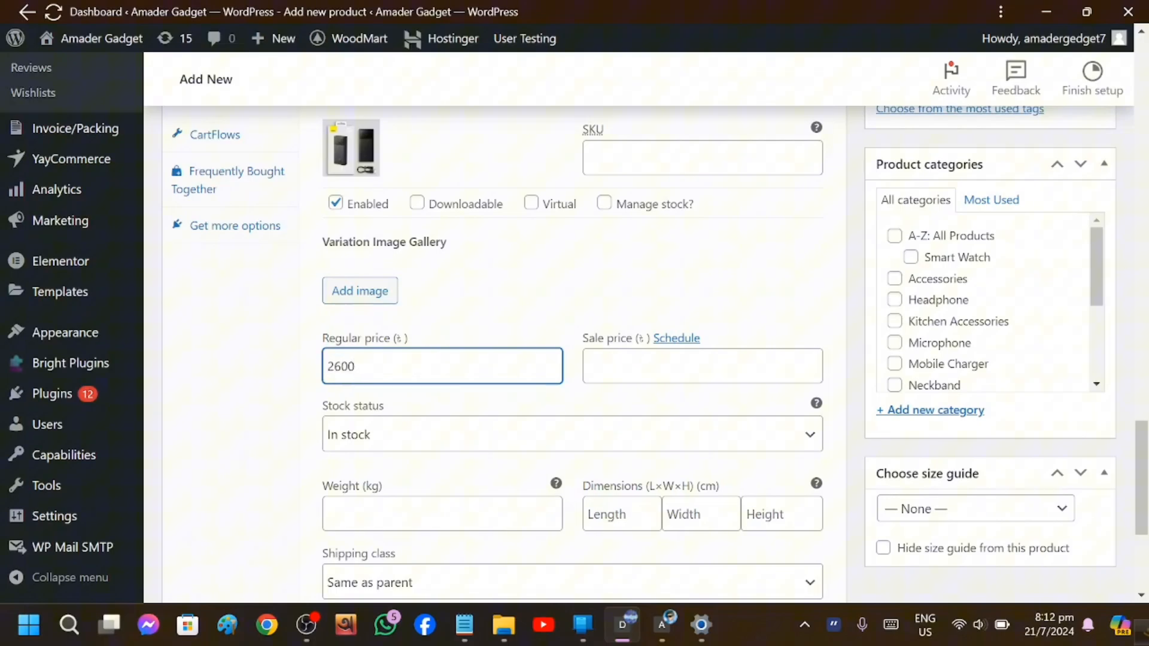
{"action": "left_click", "coordinate": [506, 394]}
{"action": "scroll", "coordinate": [605, 410], "scroll_direction": "down", "scroll_amount": 2}
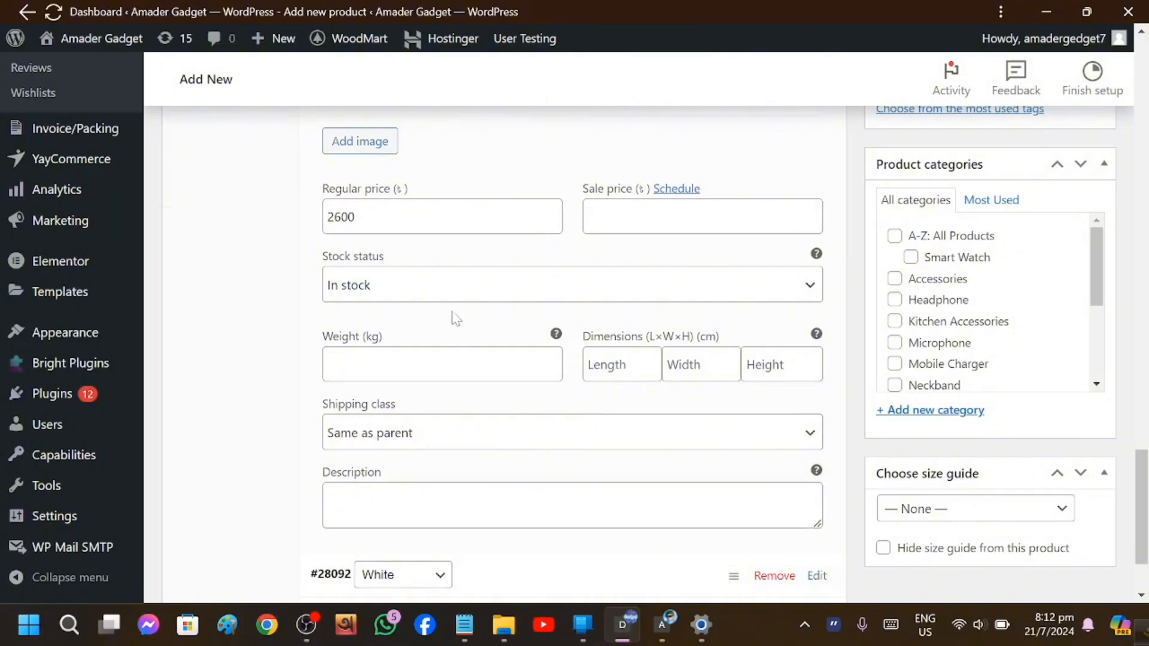
{"action": "left_click", "coordinate": [812, 289]}
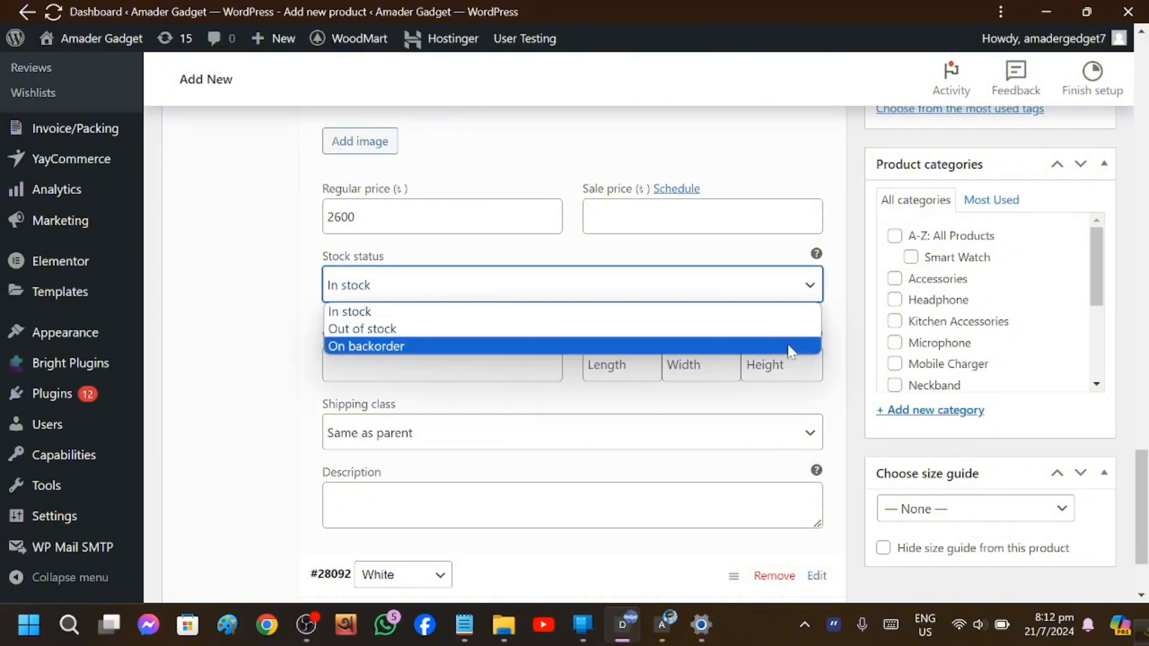
{"action": "left_click", "coordinate": [431, 316]}
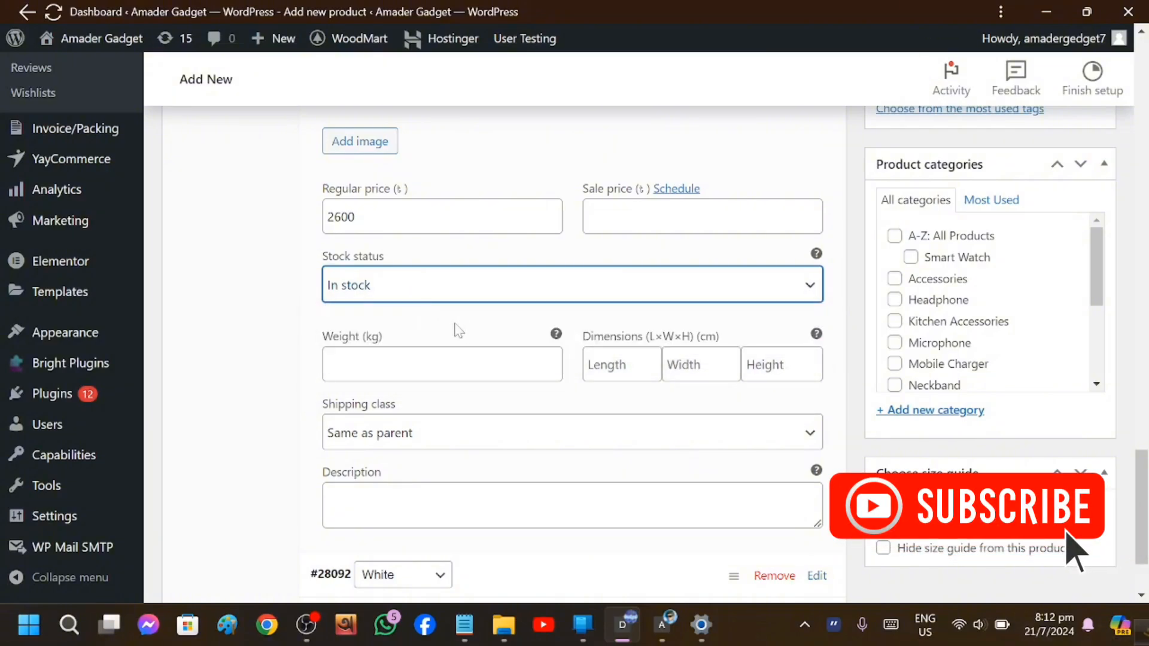
- Upload https___static.arvutitark.ee_public_media-hub-olev_2024_01_512389_27564_9 from Downloads and set it as the White variation's image
{"action": "scroll", "coordinate": [456, 329], "scroll_direction": "down", "scroll_amount": 2}
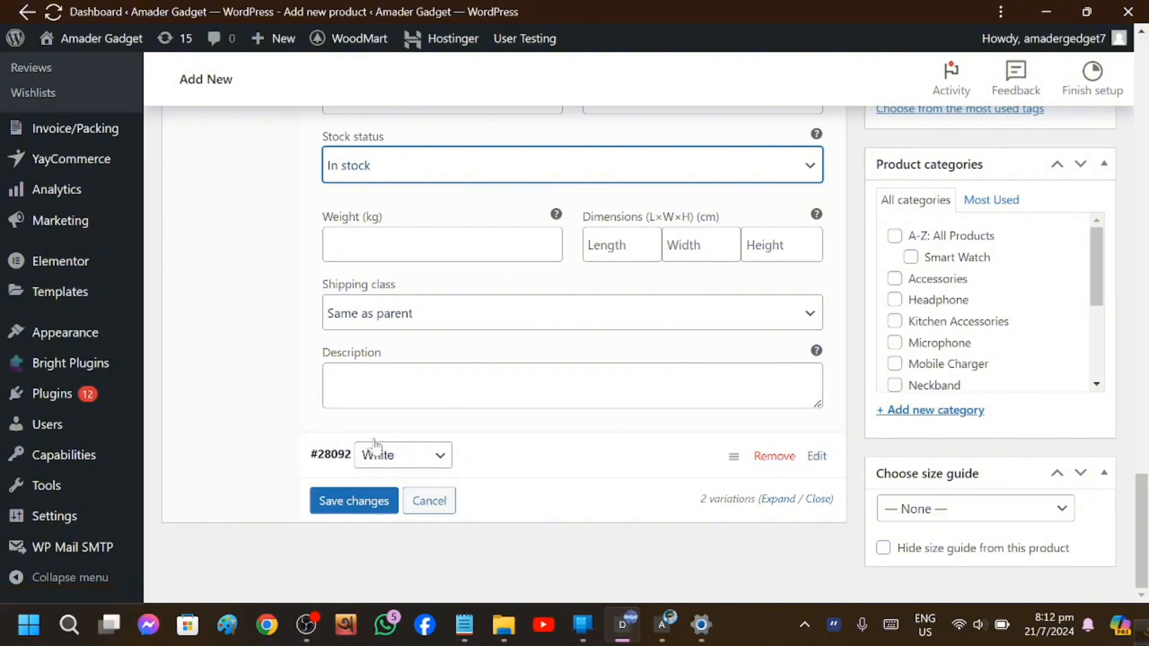
{"action": "left_click", "coordinate": [817, 457]}
{"action": "scroll", "coordinate": [613, 454], "scroll_direction": "down", "scroll_amount": 3}
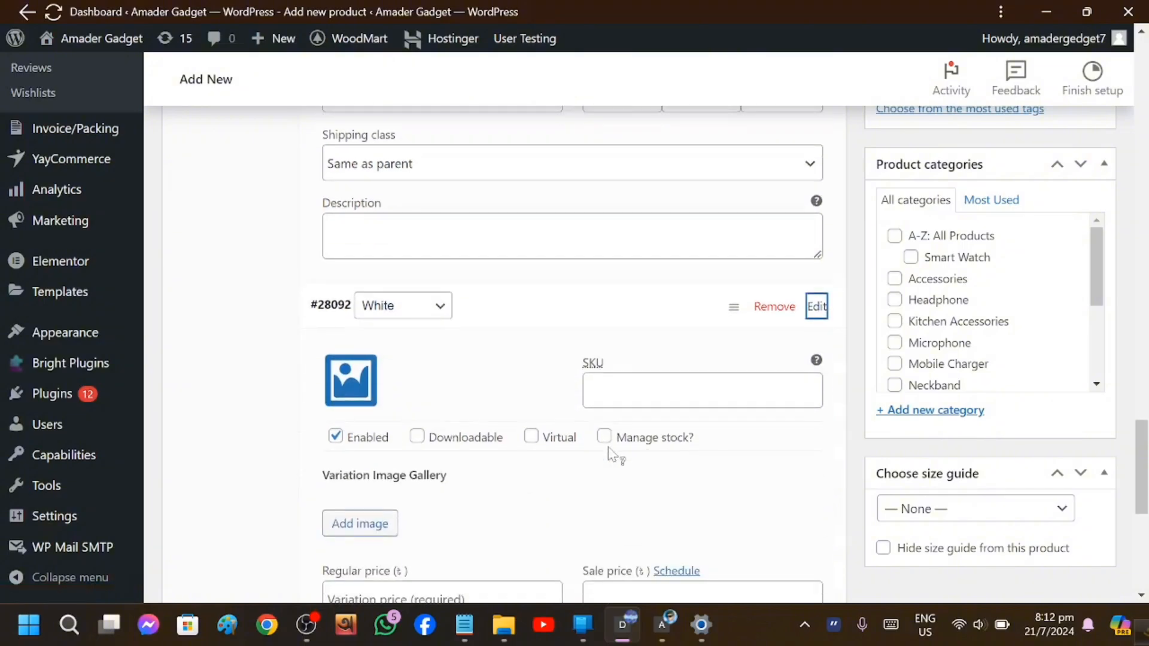
{"action": "left_click", "coordinate": [352, 394]}
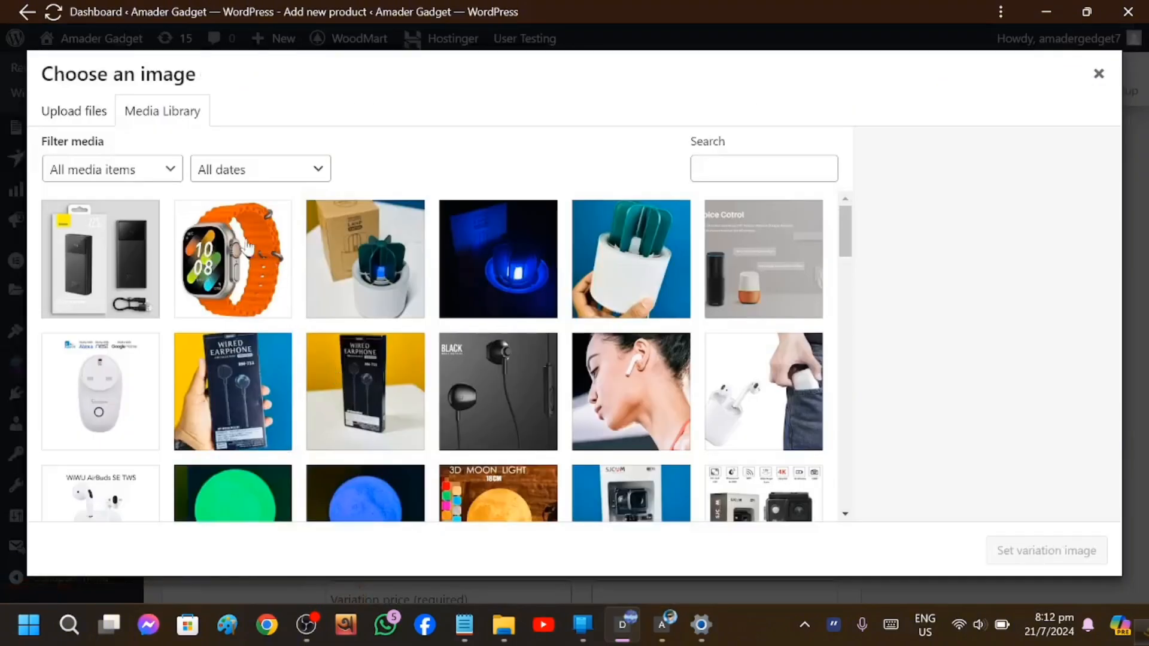
{"action": "left_click", "coordinate": [82, 110]}
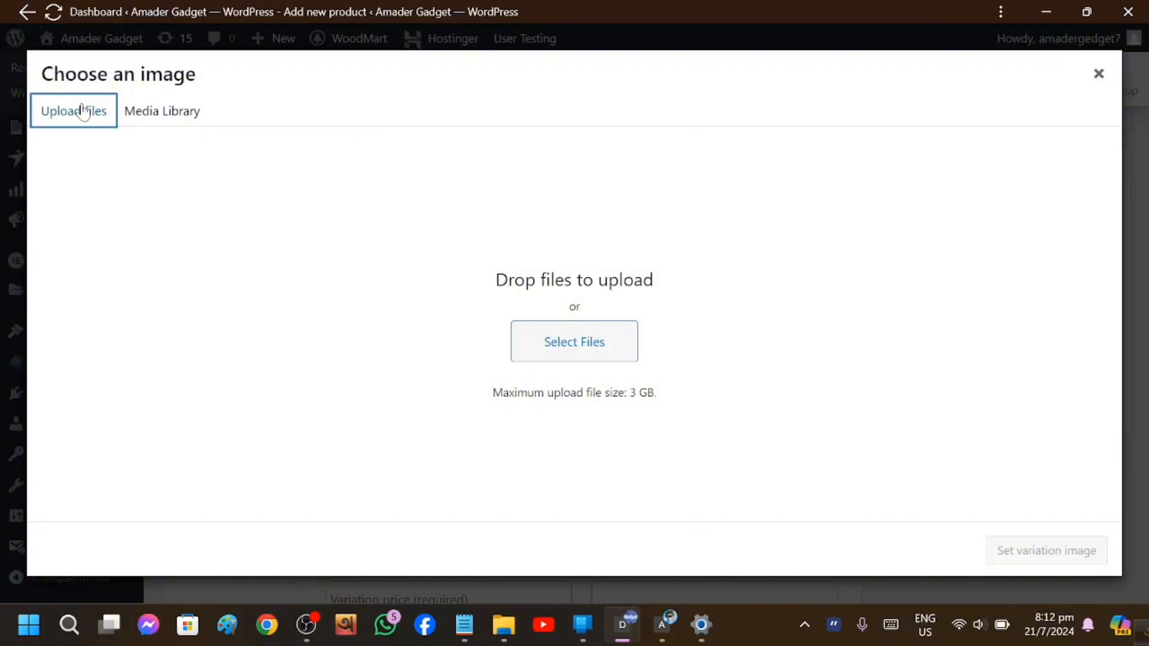
{"action": "left_click", "coordinate": [581, 358]}
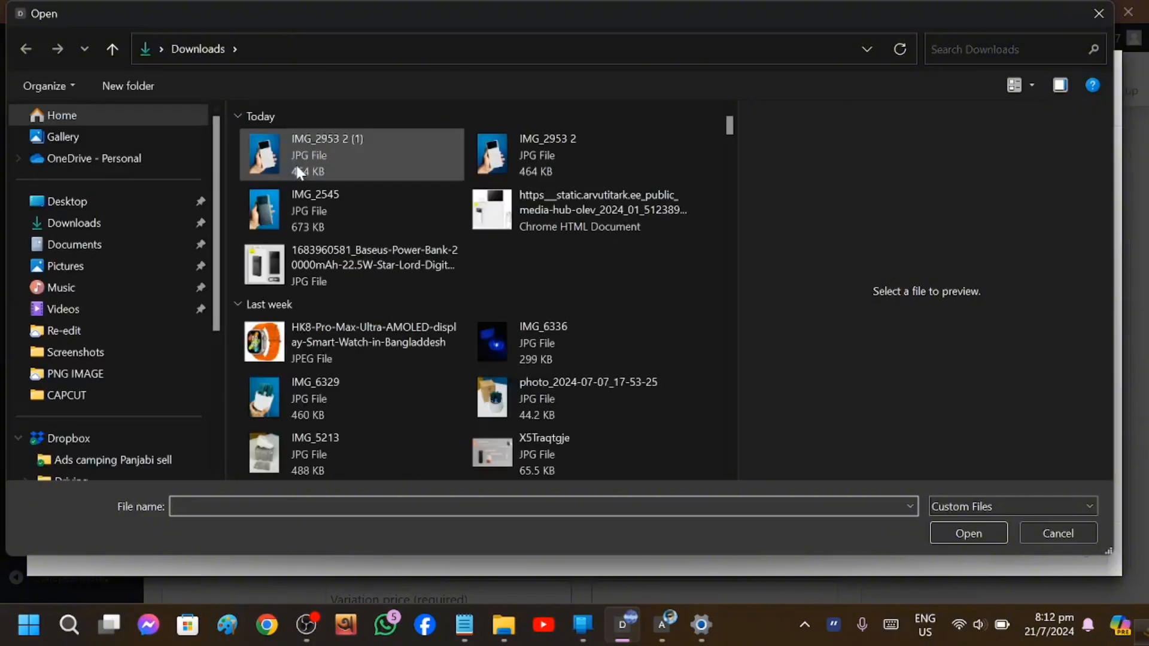
{"action": "left_click", "coordinate": [523, 203]}
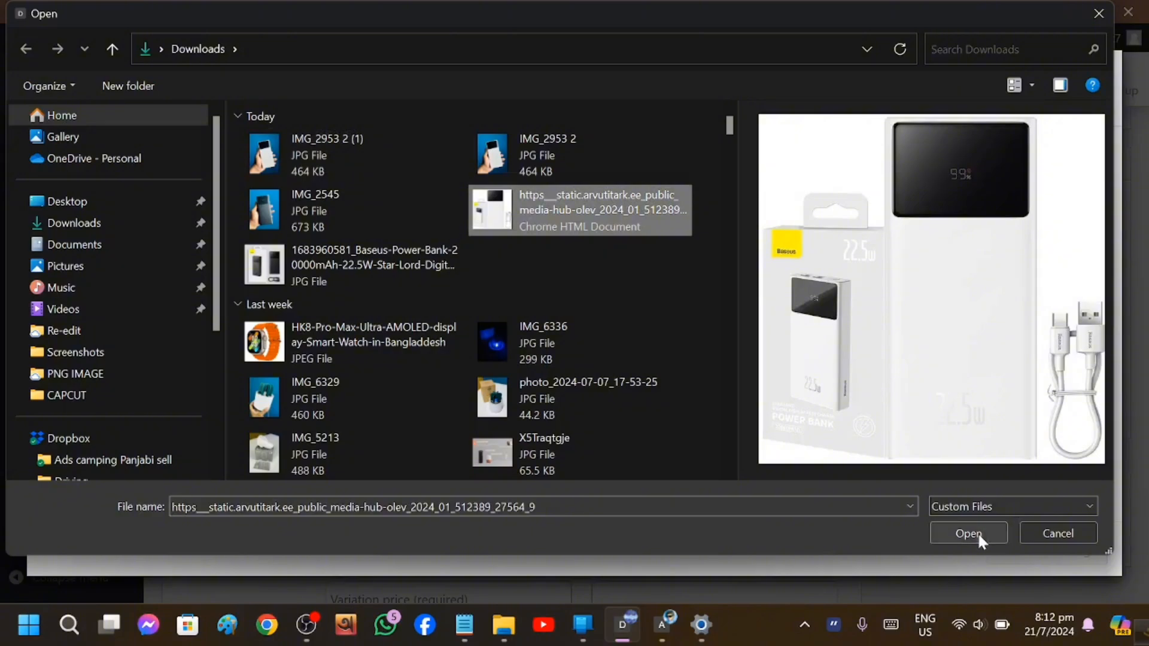
{"action": "left_click", "coordinate": [970, 534]}
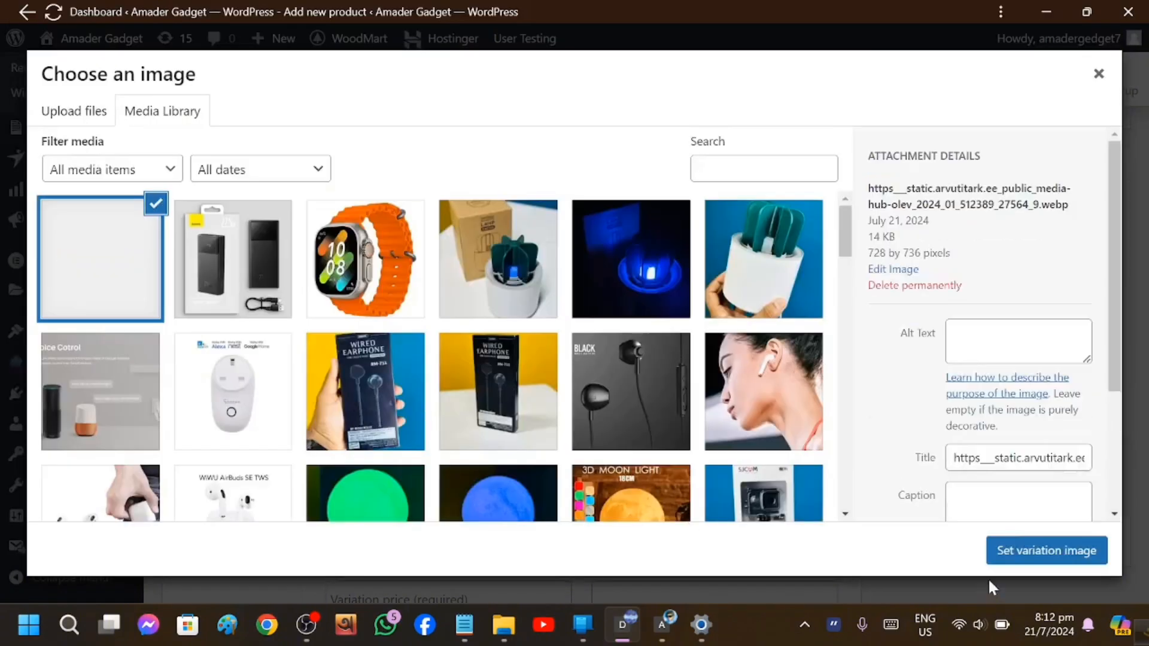
{"action": "left_click", "coordinate": [1047, 553]}
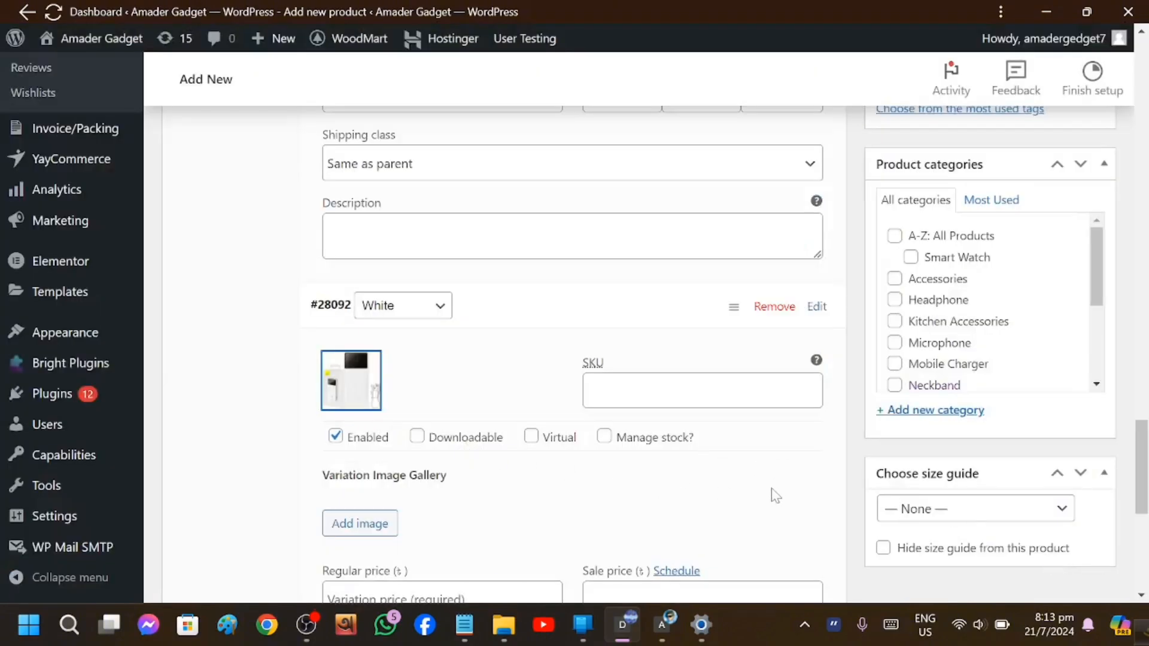
- Set the White variation's regular price to 2600 and save the variation changes
{"action": "scroll", "coordinate": [766, 490], "scroll_direction": "down", "scroll_amount": 3}
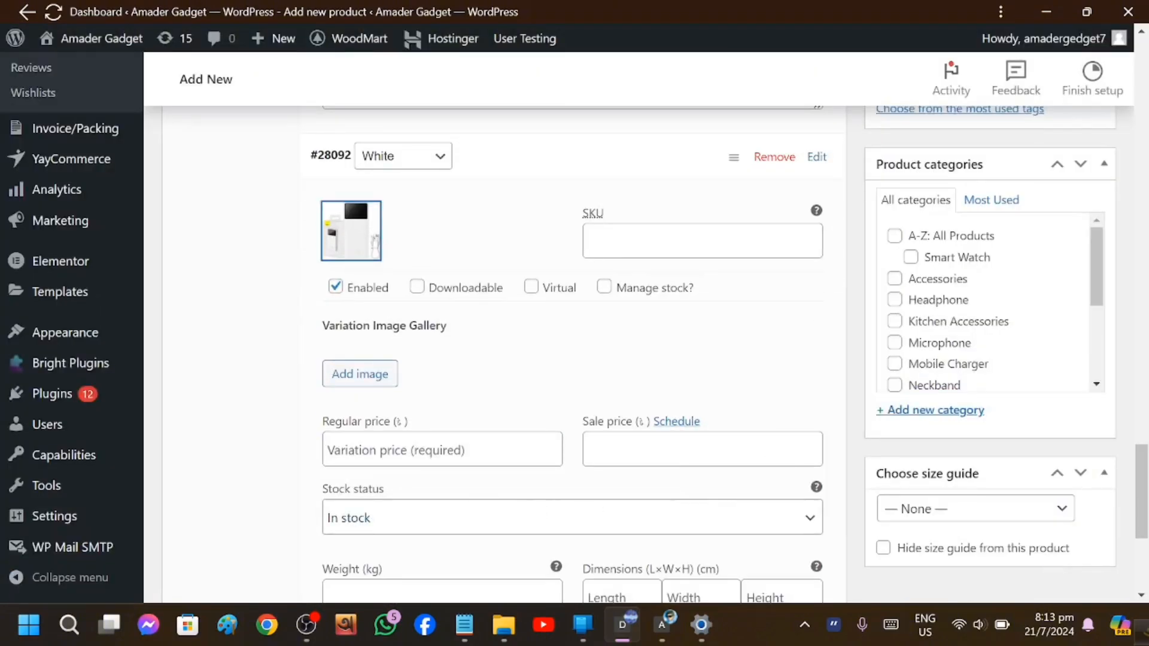
{"action": "left_click", "coordinate": [442, 449]}
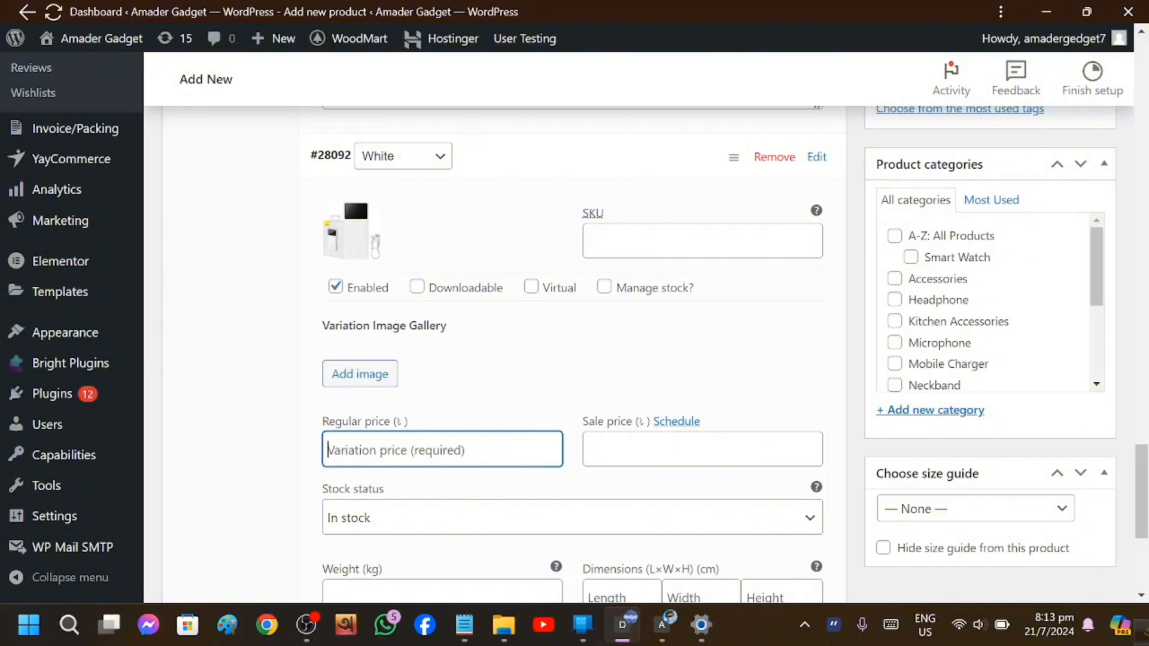
{"action": "type", "text": "2600"}
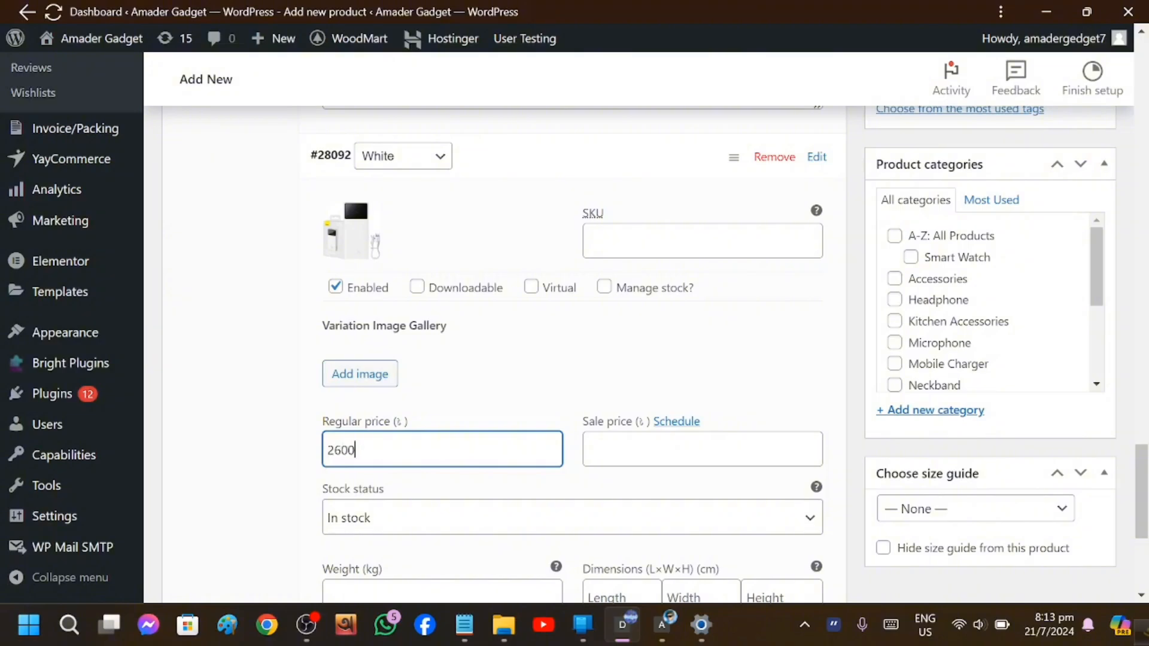
{"action": "scroll", "coordinate": [410, 359], "scroll_direction": "down", "scroll_amount": 2}
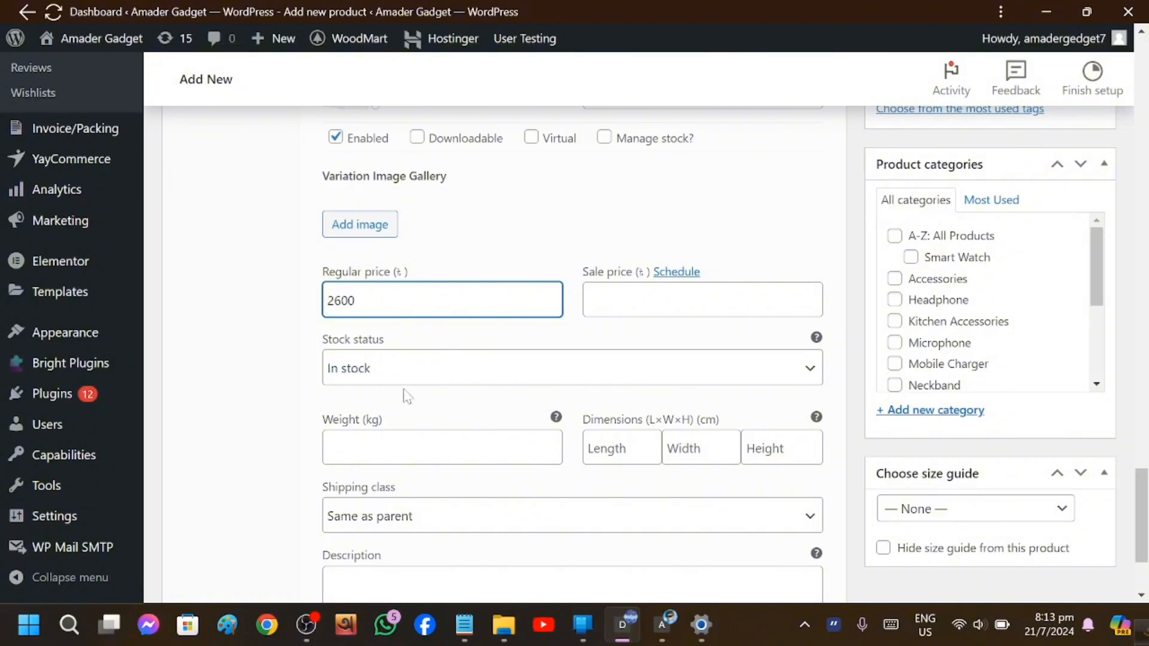
{"action": "scroll", "coordinate": [450, 413], "scroll_direction": "down", "scroll_amount": 2}
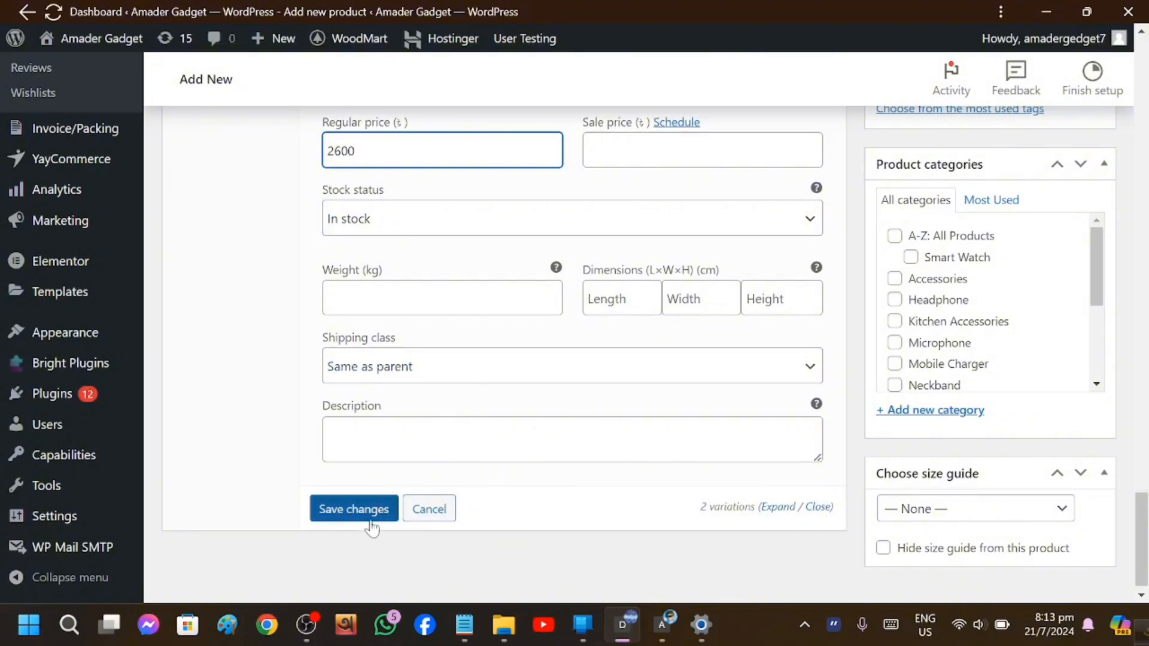
{"action": "left_click", "coordinate": [360, 507]}
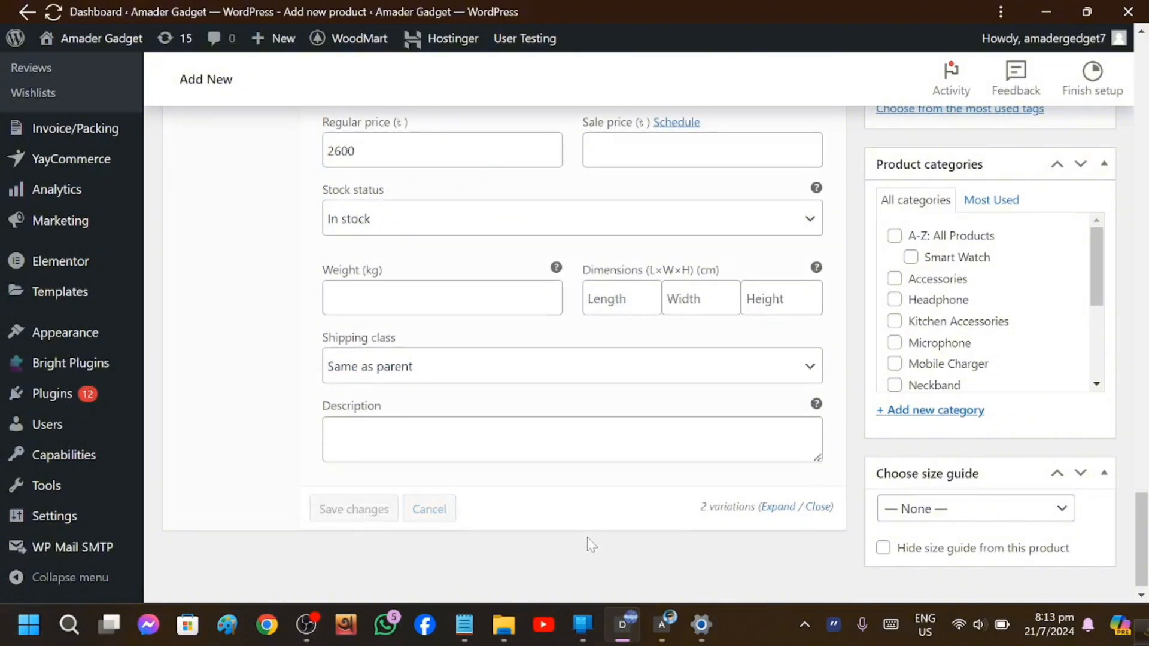
- Check the saved Black variation by expanding its details and collapsing them again
{"action": "scroll", "coordinate": [589, 542], "scroll_direction": "down", "scroll_amount": 5}
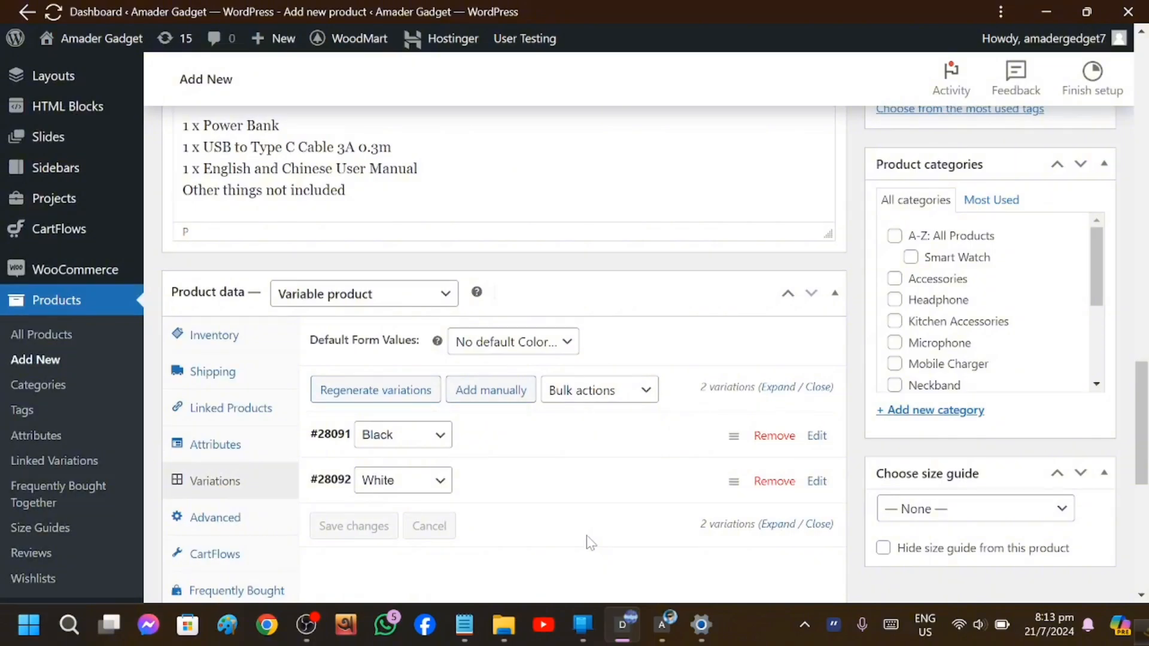
{"action": "scroll", "coordinate": [589, 542], "scroll_direction": "down", "scroll_amount": 2}
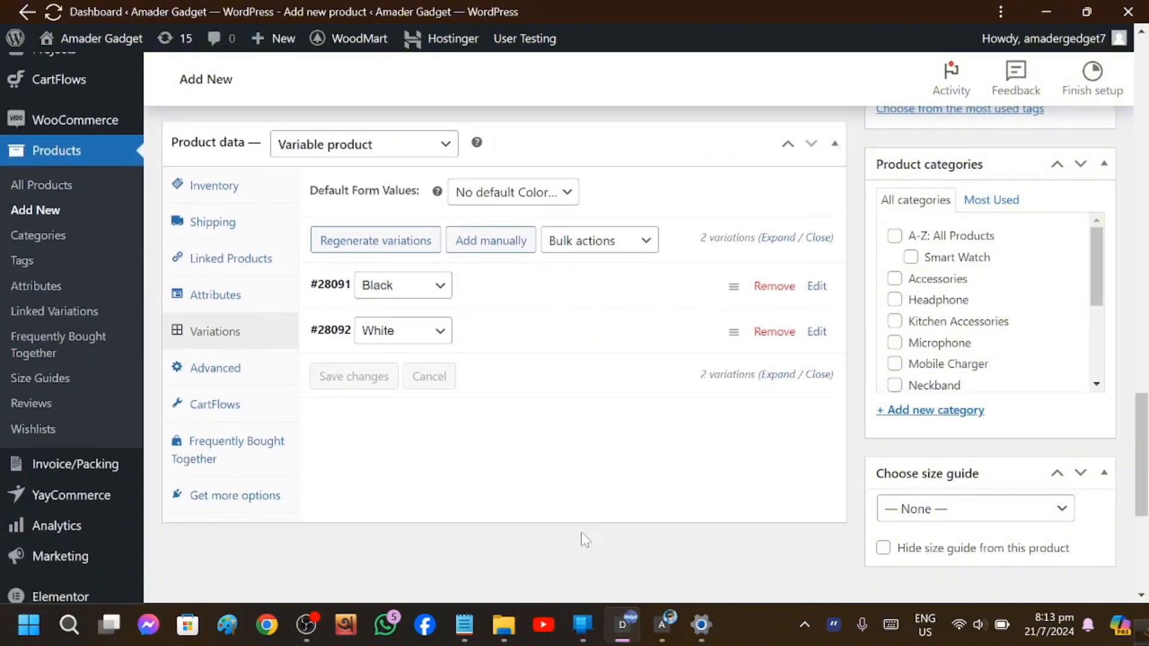
{"action": "scroll", "coordinate": [580, 533], "scroll_direction": "up", "scroll_amount": 2}
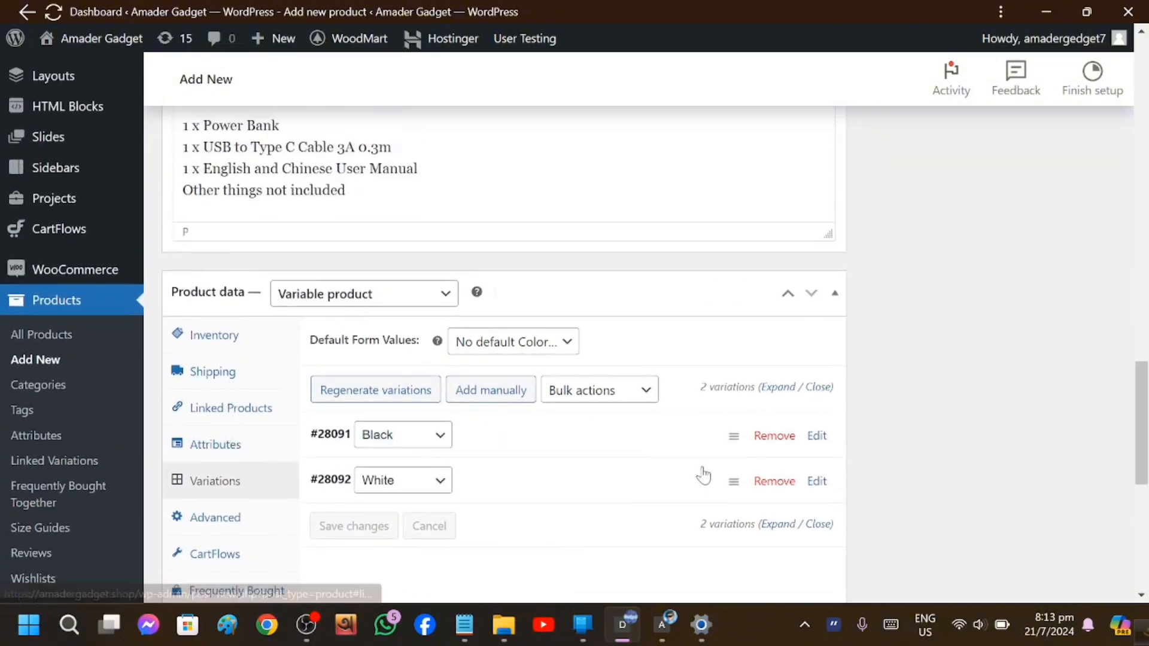
{"action": "left_click", "coordinate": [816, 436]}
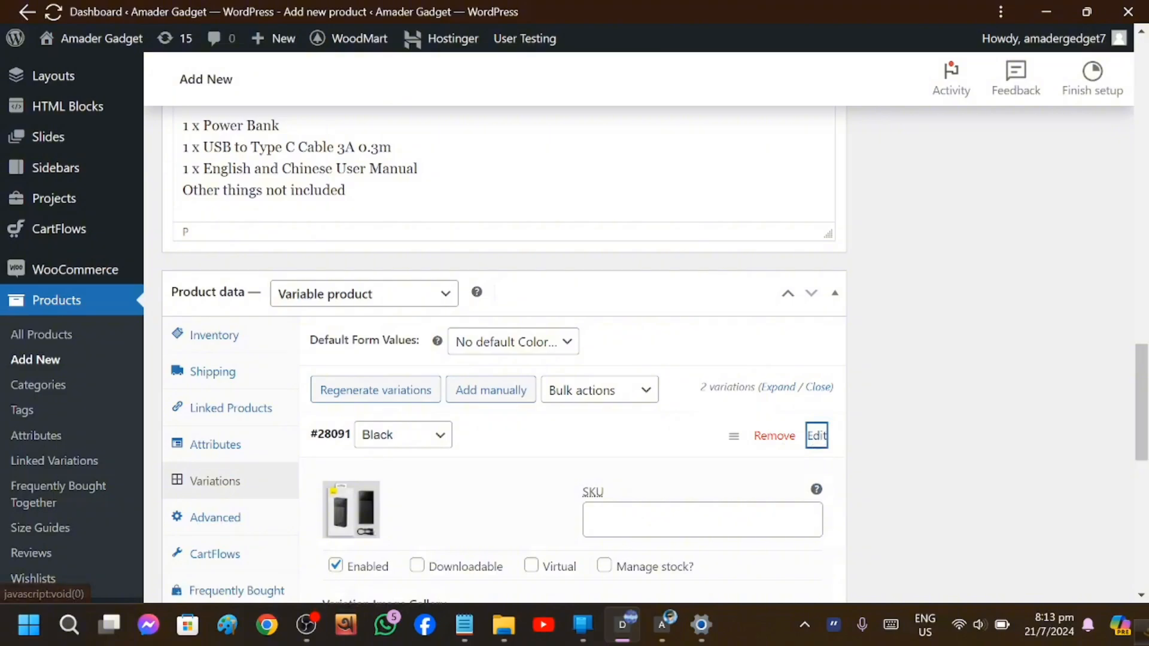
{"action": "left_click", "coordinate": [820, 443]}
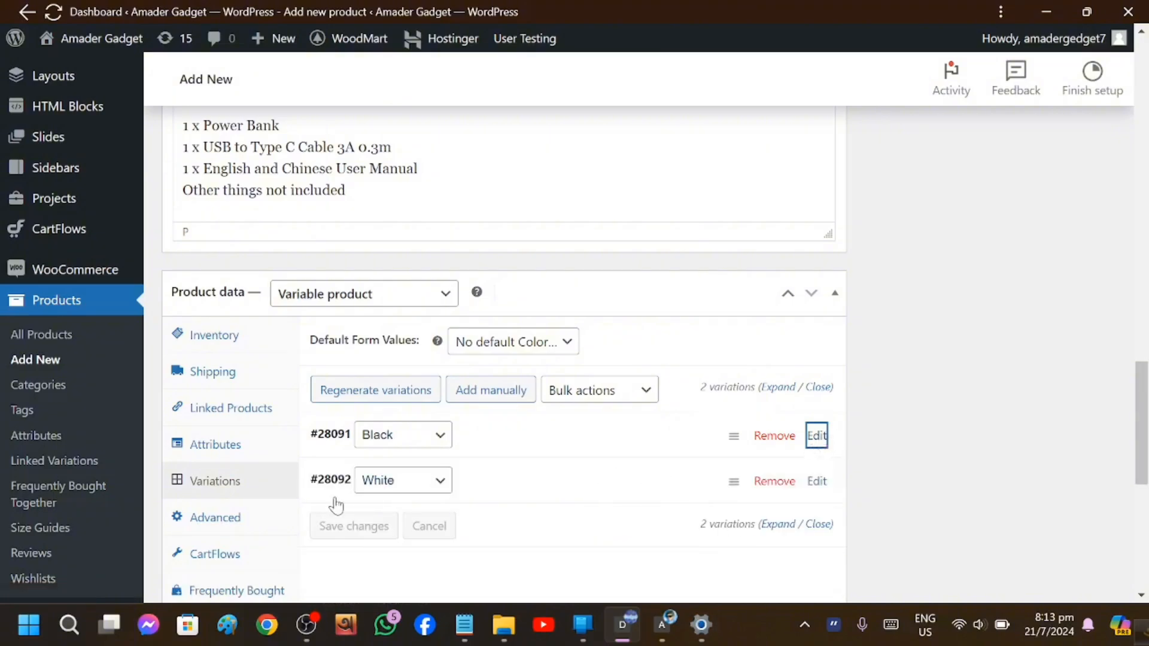
- Open the White variation for entering its SKU, and copy the SKU 1012945-WH from the product notes in Notepad
{"action": "left_click", "coordinate": [820, 482]}
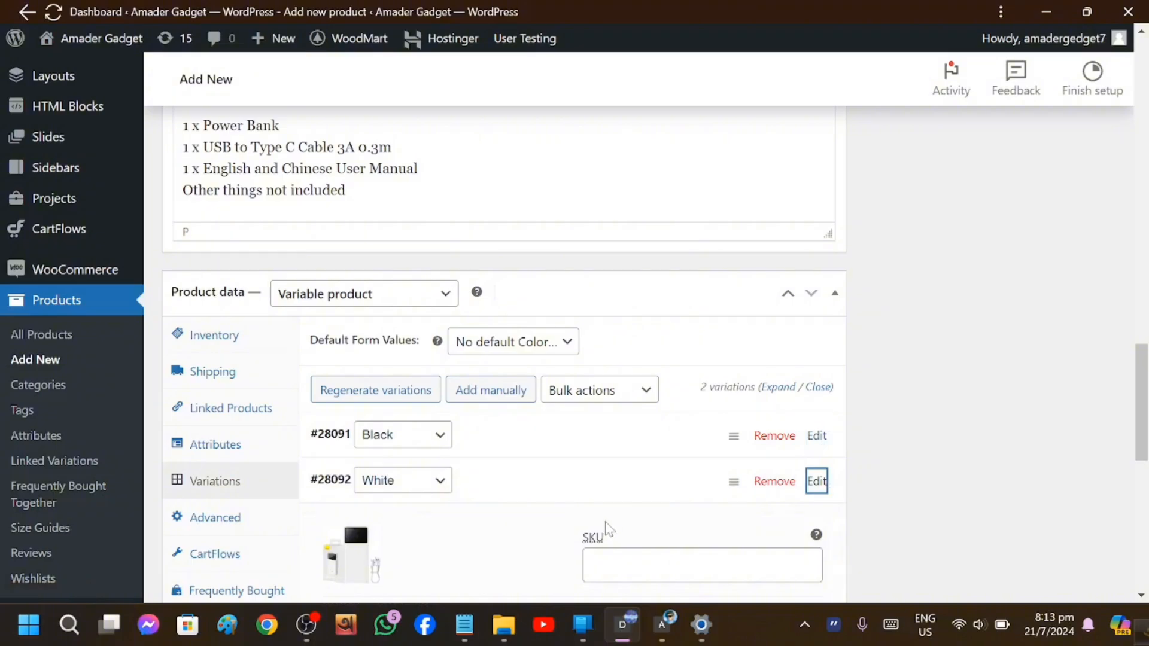
{"action": "scroll", "coordinate": [607, 532], "scroll_direction": "down", "scroll_amount": 2}
{"action": "left_click", "coordinate": [589, 416]}
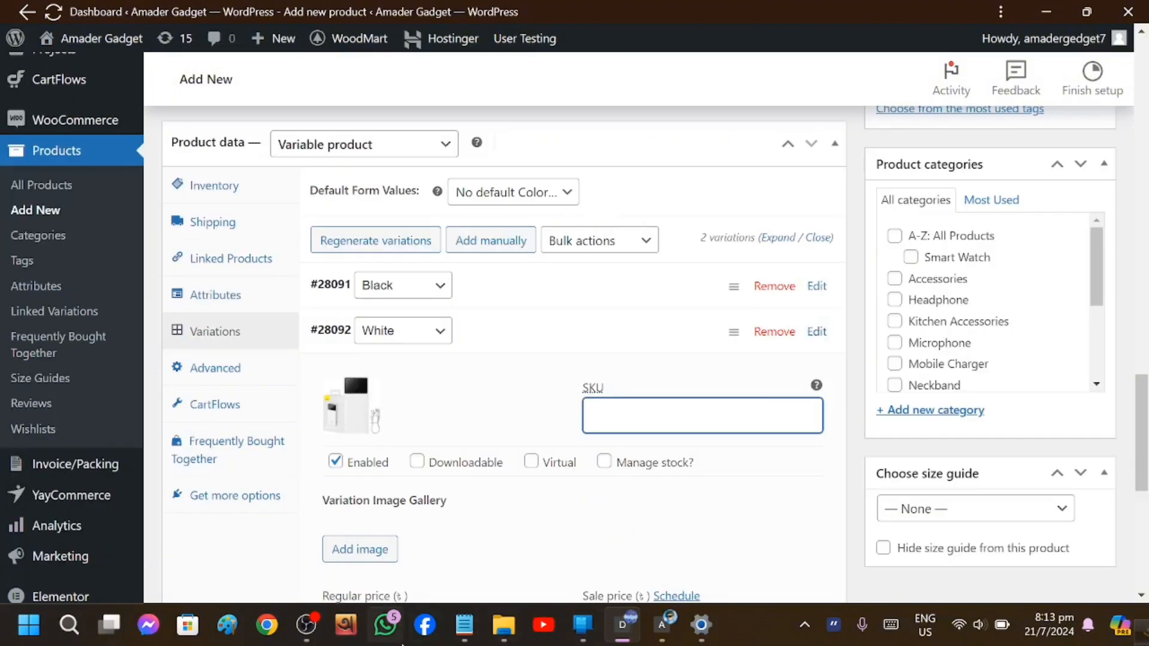
{"action": "mouse_move", "coordinate": [313, 633]}
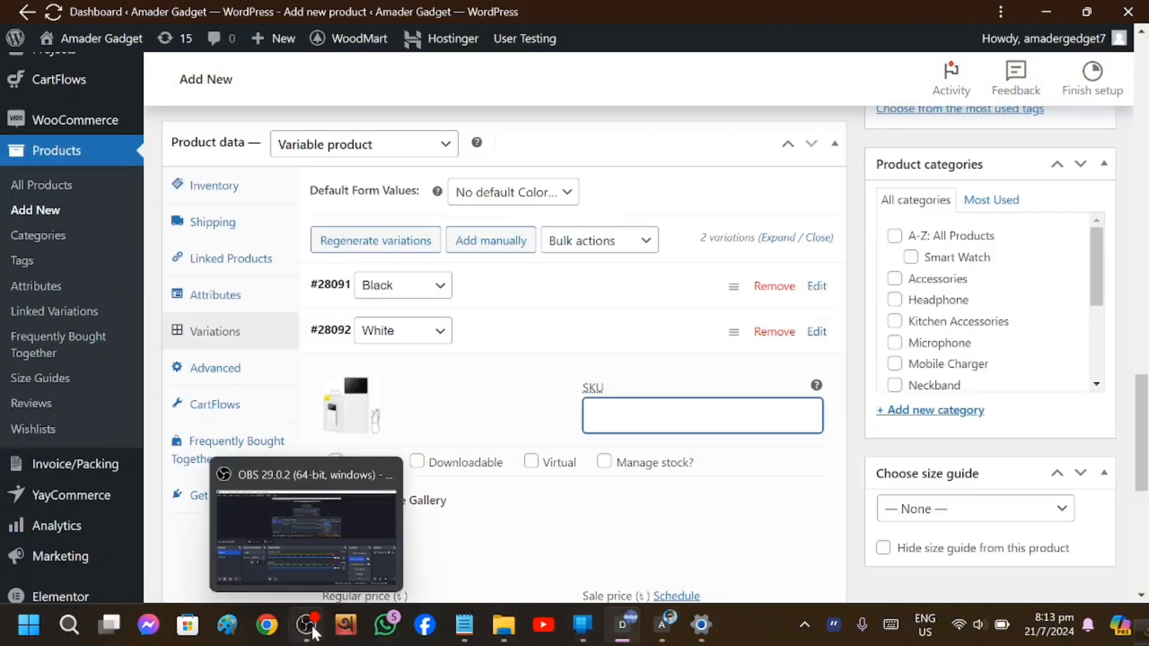
{"action": "left_click", "coordinate": [465, 638]}
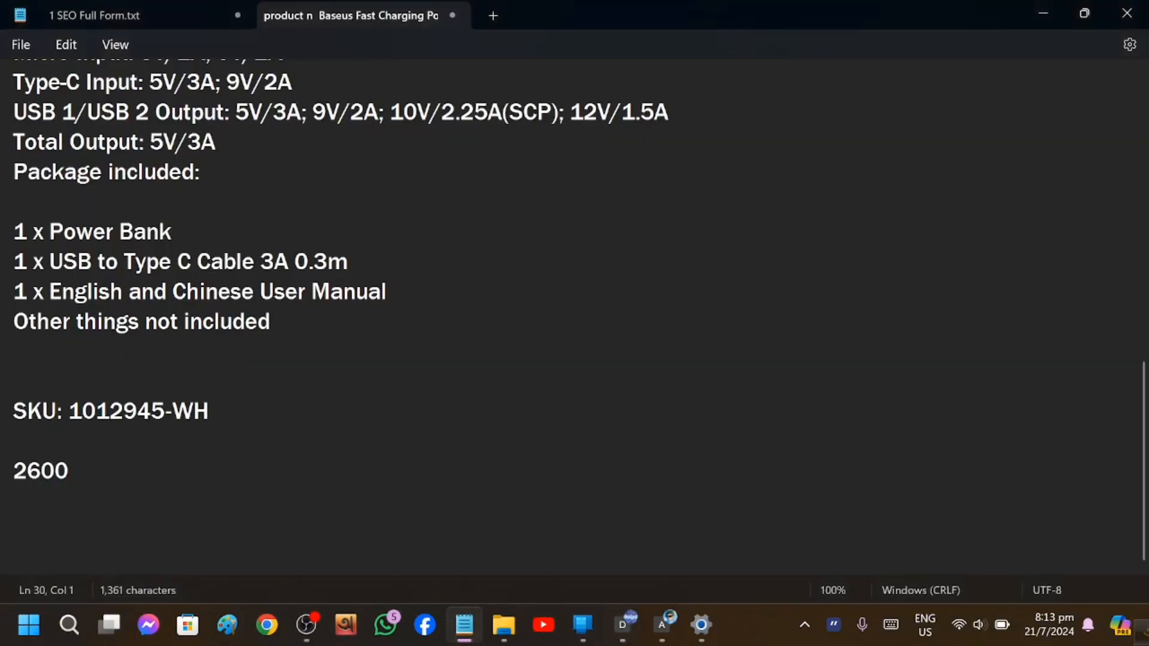
{"action": "left_click_drag", "start_coordinate": [207, 409], "coordinate": [73, 417]}
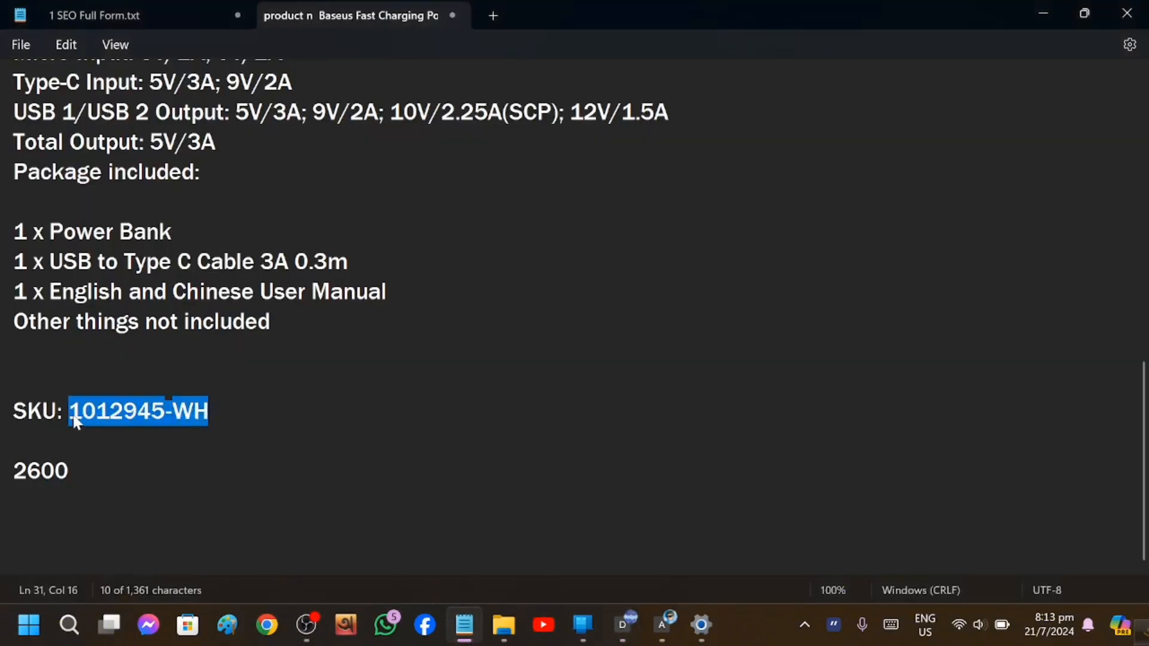
{"action": "right_click", "coordinate": [75, 414]}
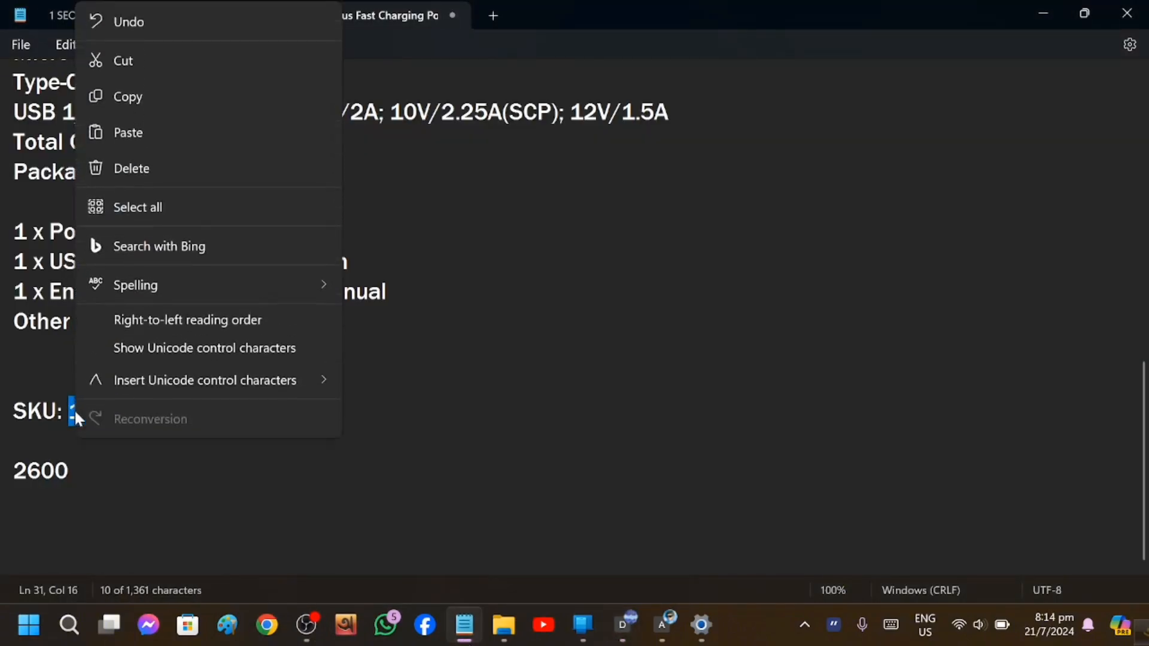
{"action": "left_click", "coordinate": [172, 99]}
{"action": "key", "text": "Up"}
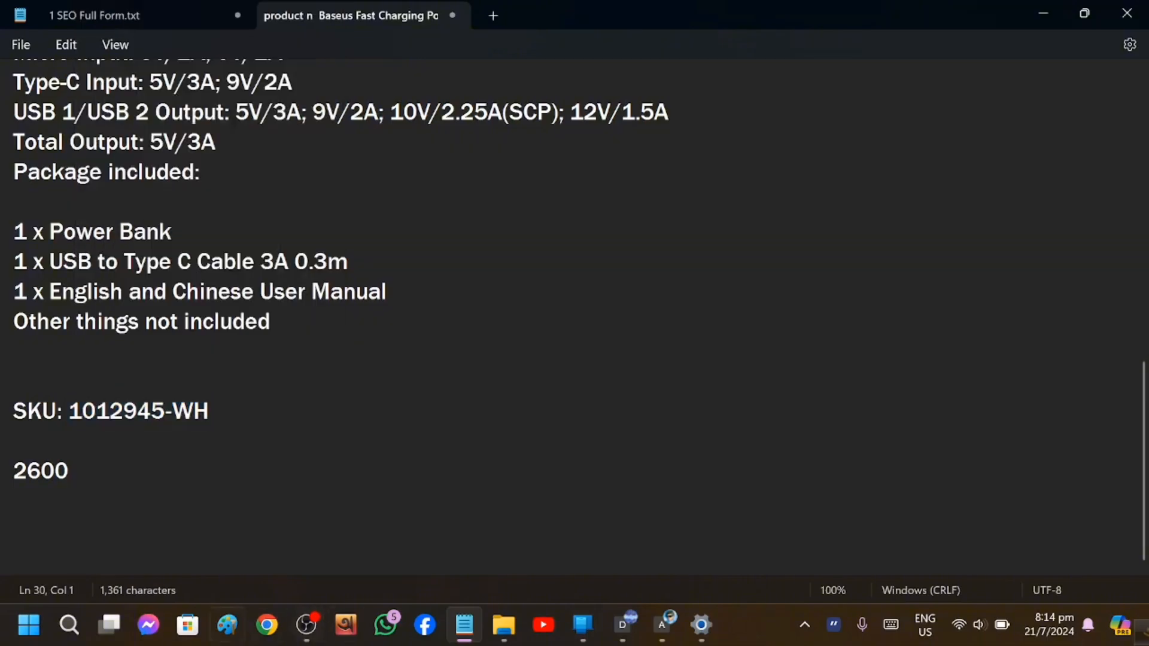
- Switch back to the WordPress product page, paste 1012945-WH as the White variation's SKU, and save the variation changes
{"action": "mouse_move", "coordinate": [622, 624]}
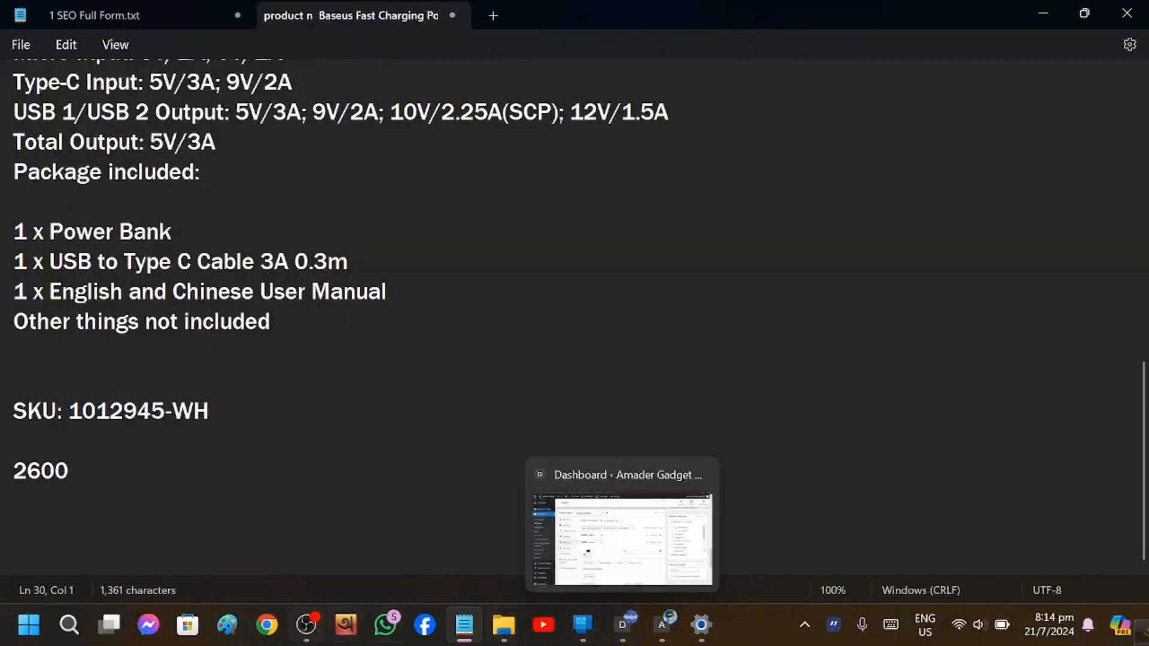
{"action": "left_click", "coordinate": [609, 622]}
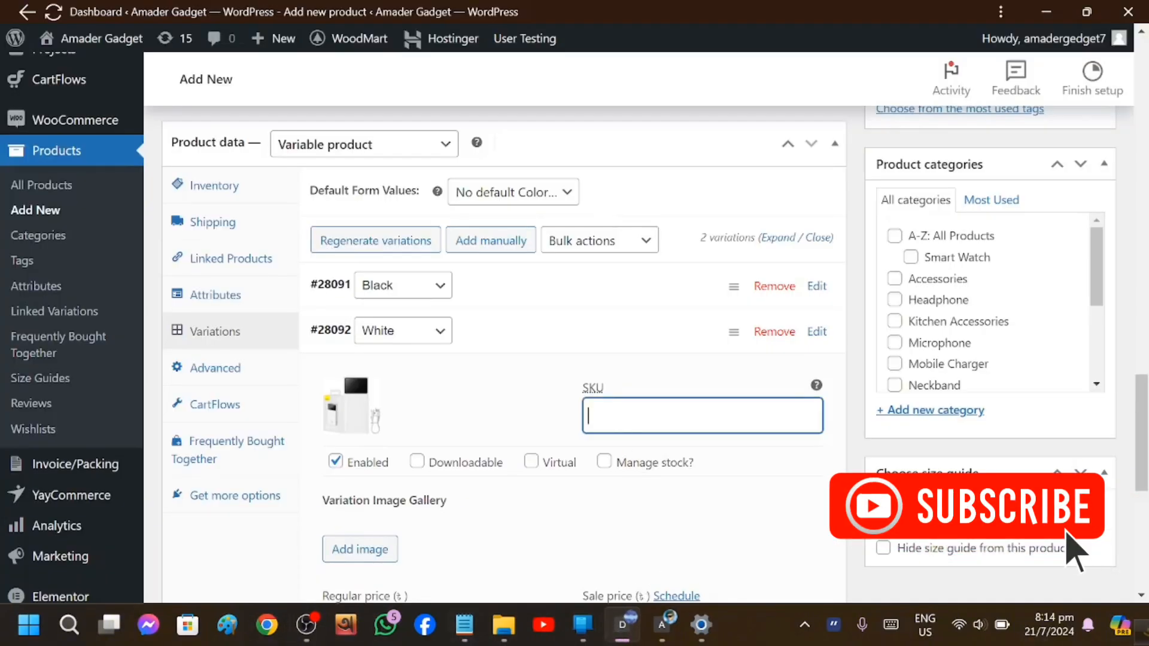
{"action": "key", "text": "ctrl+v"}
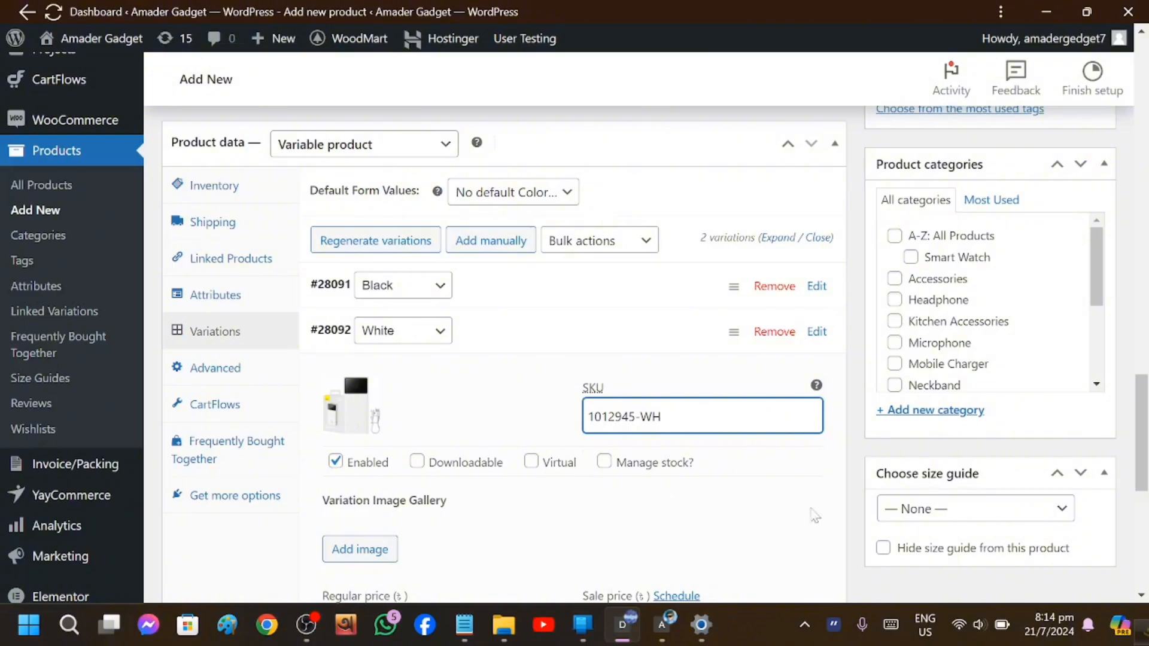
{"action": "scroll", "coordinate": [626, 448], "scroll_direction": "down", "scroll_amount": 5}
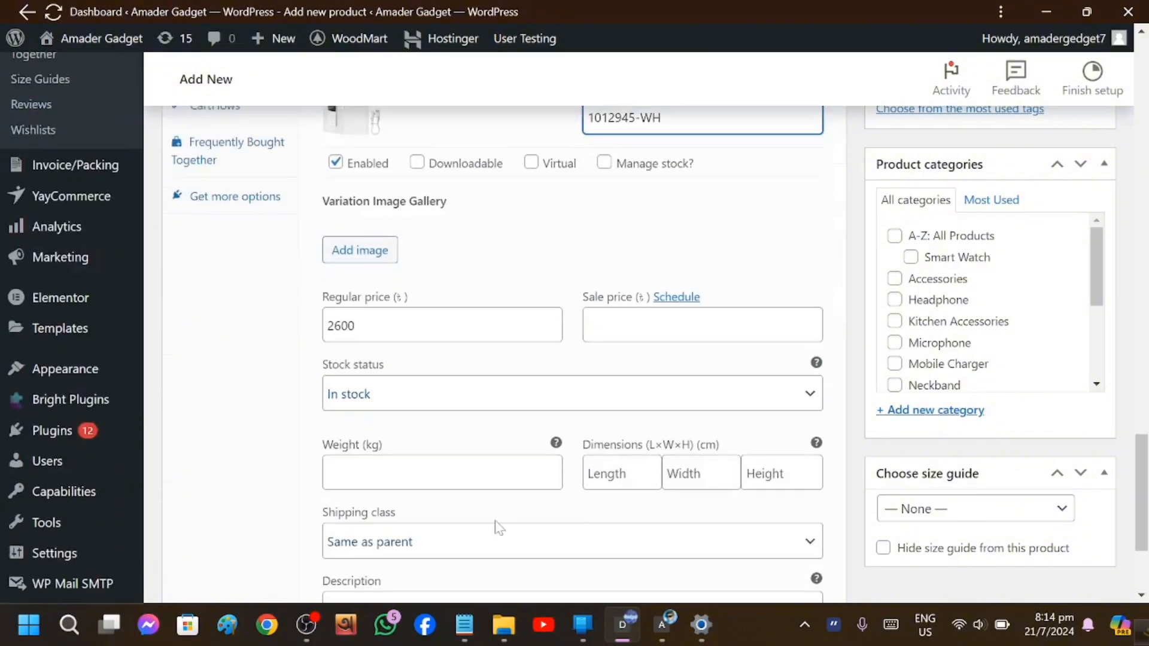
{"action": "scroll", "coordinate": [566, 425], "scroll_direction": "down", "scroll_amount": 3}
{"action": "left_click", "coordinate": [361, 500]}
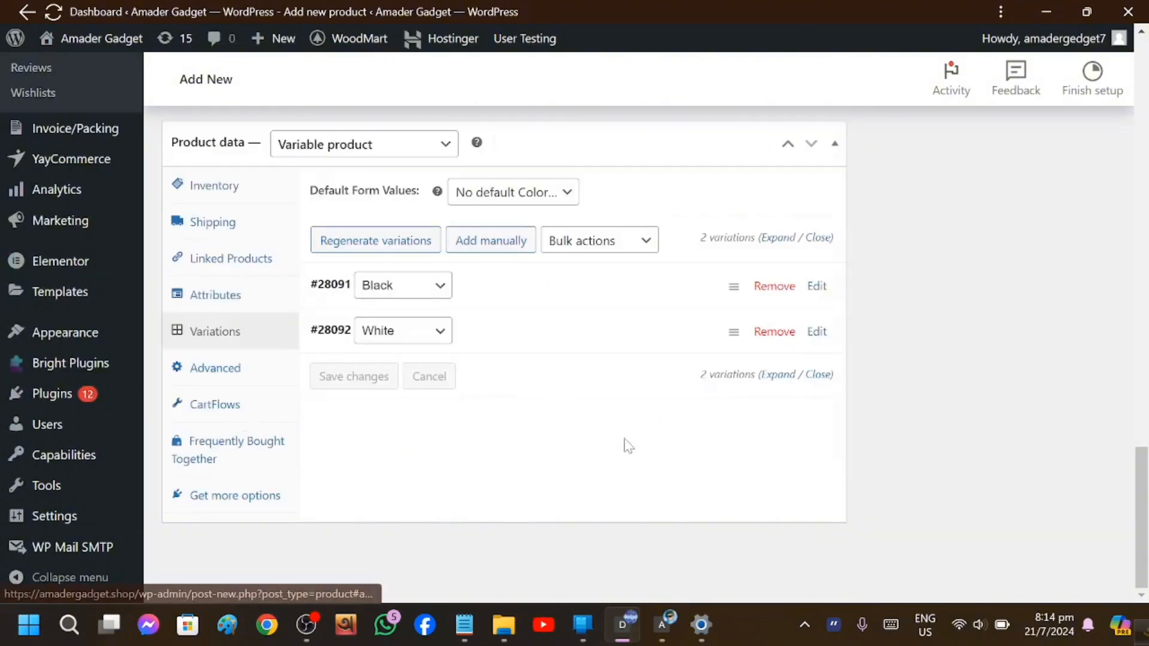
- Set the white power bank photo with its box and cable from the media library as the product image
{"action": "scroll", "coordinate": [641, 441], "scroll_direction": "up", "scroll_amount": 5}
{"action": "scroll", "coordinate": [641, 433], "scroll_direction": "up", "scroll_amount": 15}
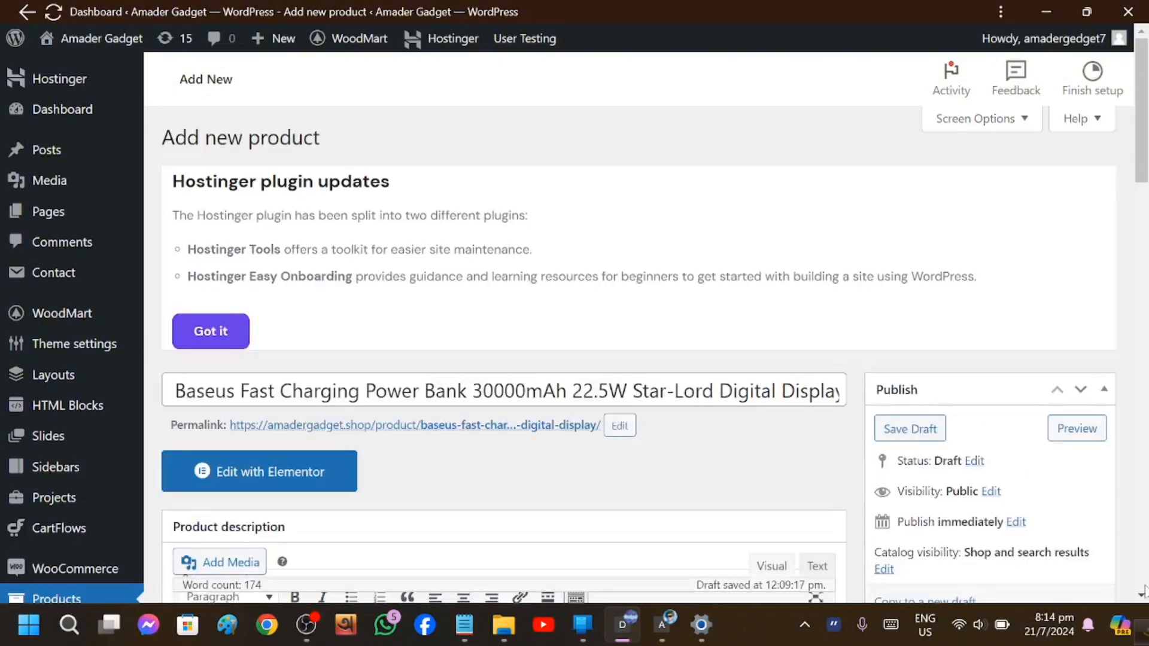
{"action": "scroll", "coordinate": [1075, 576], "scroll_direction": "down", "scroll_amount": 2}
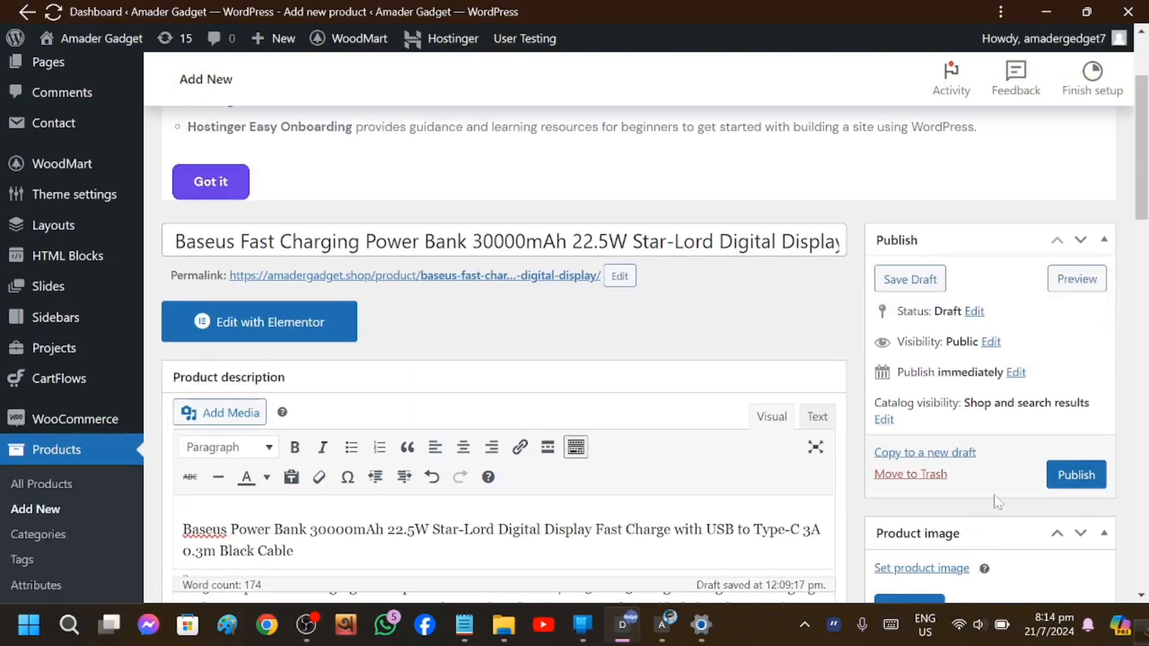
{"action": "scroll", "coordinate": [993, 498], "scroll_direction": "down", "scroll_amount": 2}
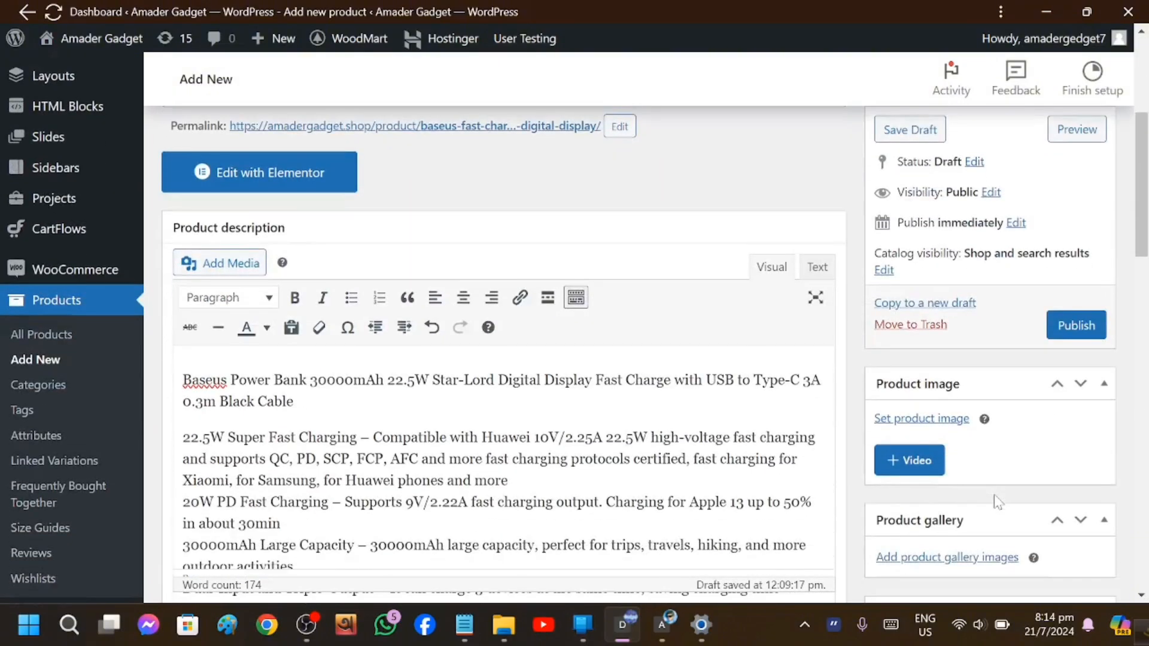
{"action": "left_click", "coordinate": [906, 425]}
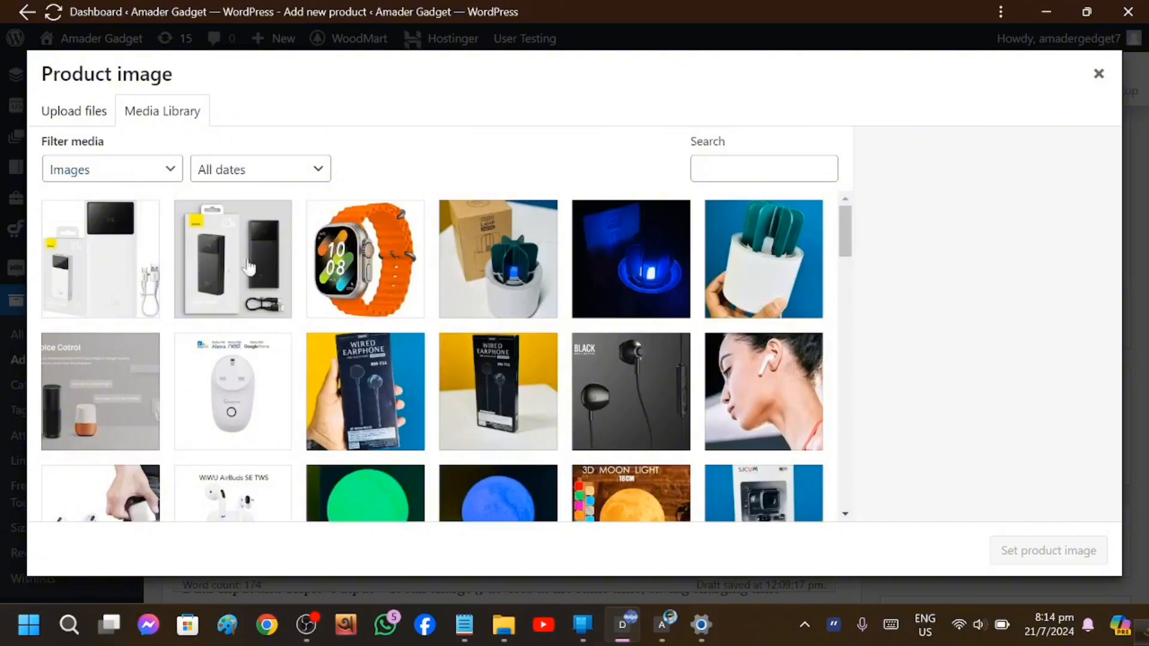
{"action": "left_click", "coordinate": [101, 274]}
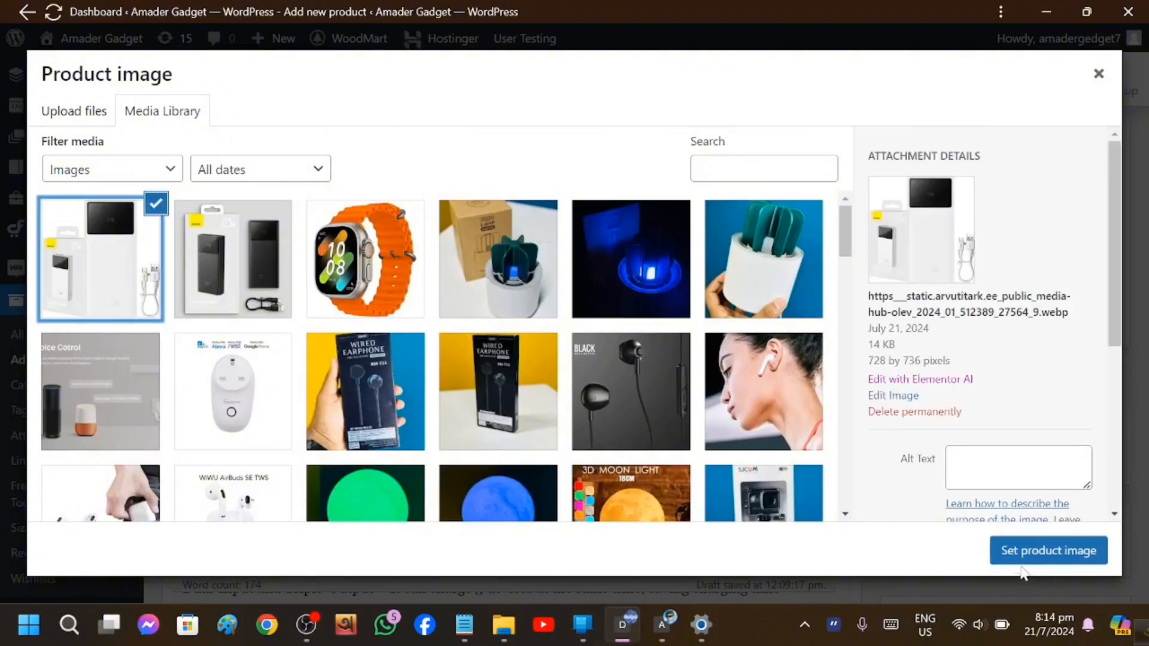
{"action": "left_click", "coordinate": [1024, 551]}
- Upload IMG_2953 2 (1) and IMG_2545 from Downloads and add both photos to the product gallery
{"action": "scroll", "coordinate": [995, 494], "scroll_direction": "down", "scroll_amount": 7}
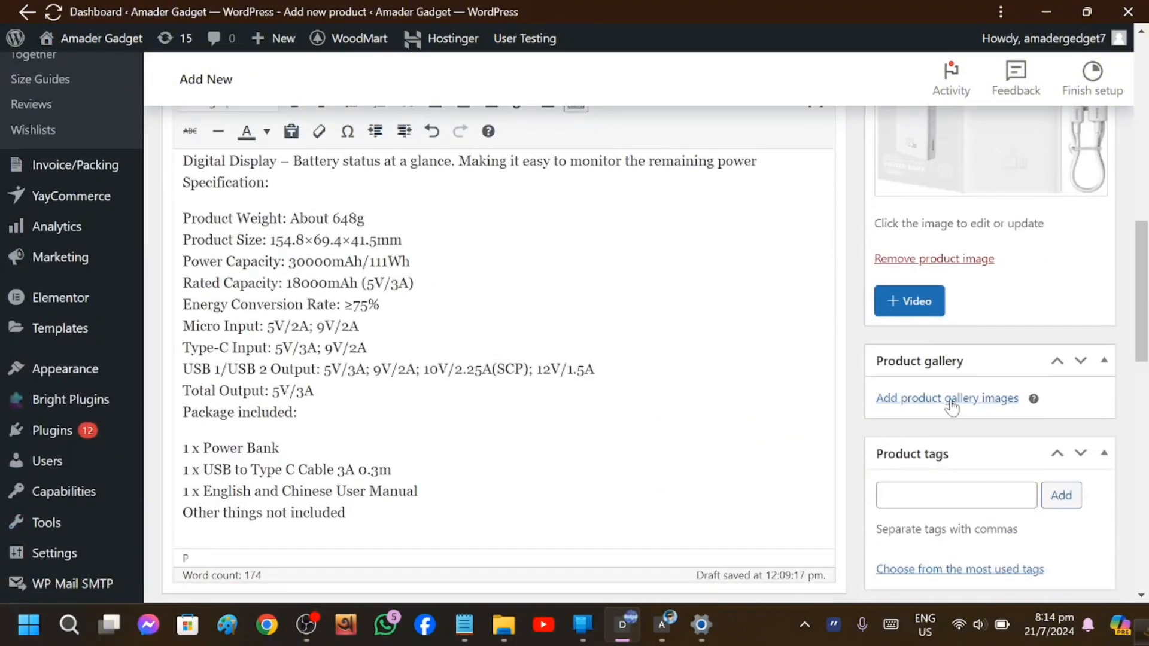
{"action": "left_click", "coordinate": [952, 402]}
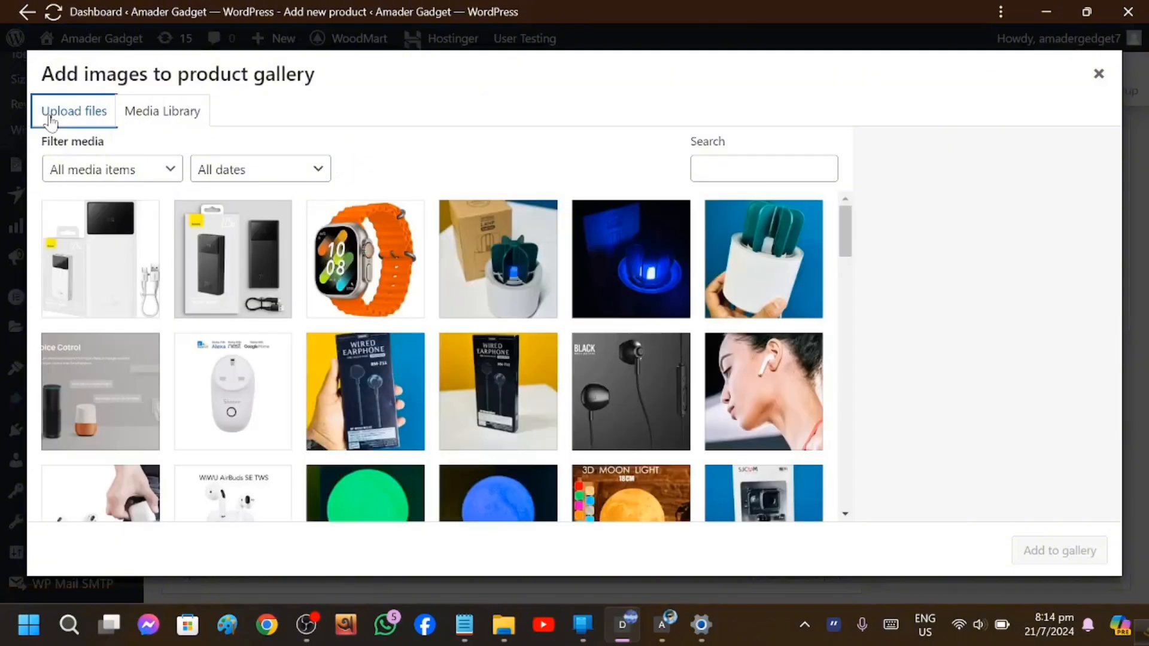
{"action": "left_click", "coordinate": [48, 117]}
{"action": "left_click", "coordinate": [566, 346]}
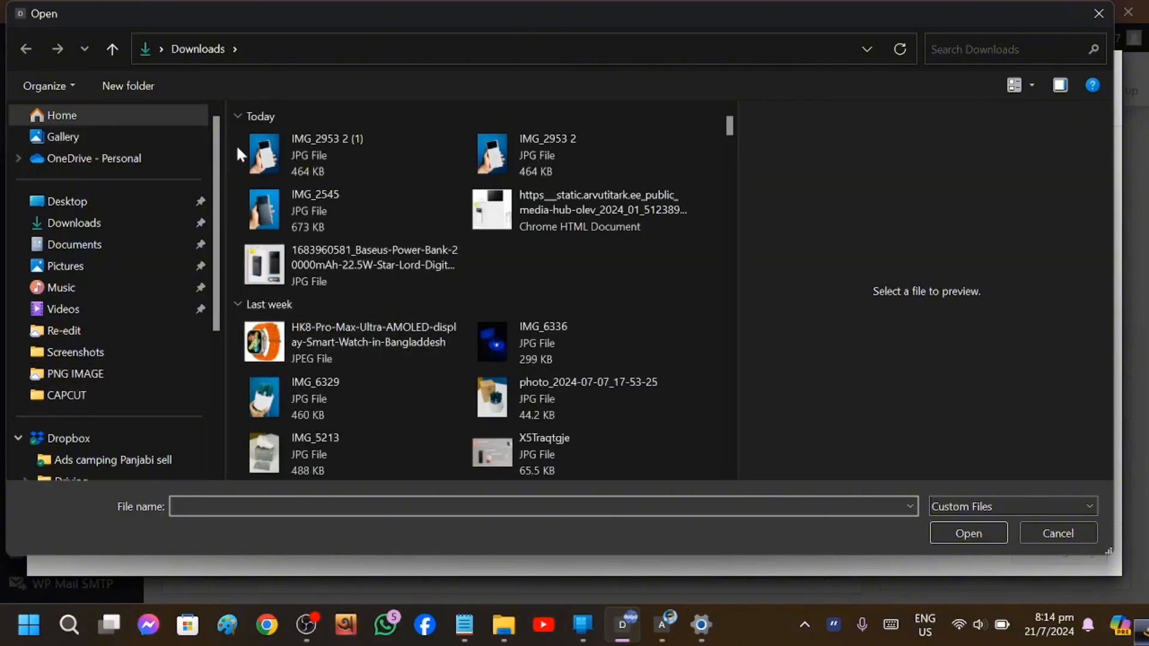
{"action": "left_click_drag", "start_coordinate": [235, 145], "coordinate": [445, 215]}
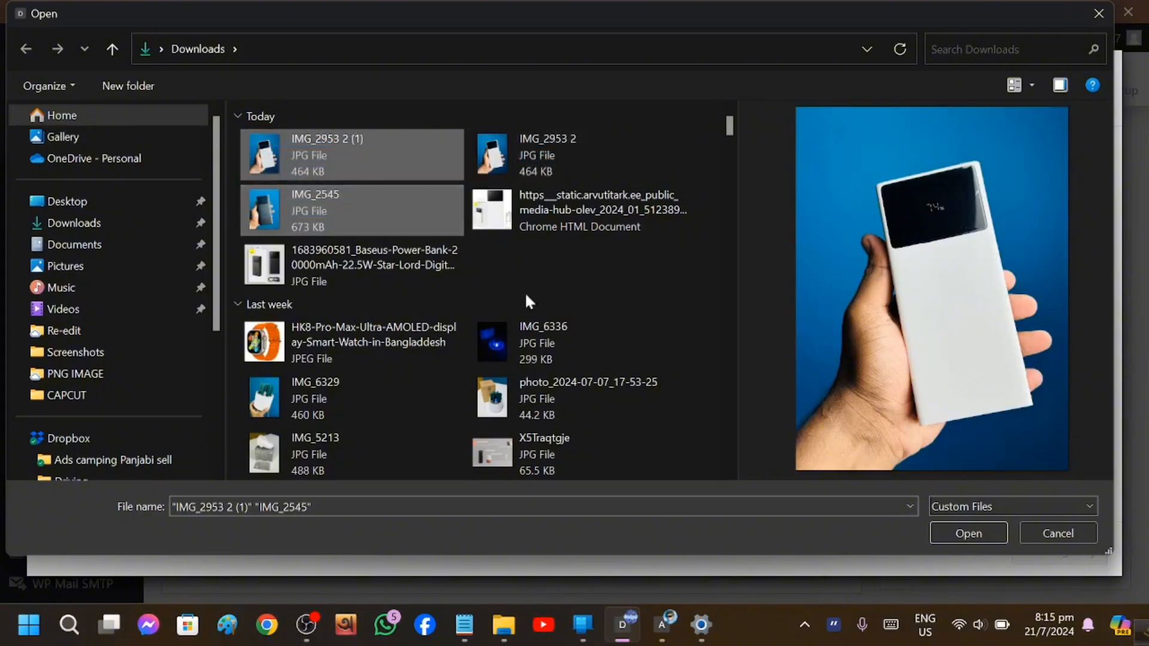
{"action": "left_click", "coordinate": [964, 533]}
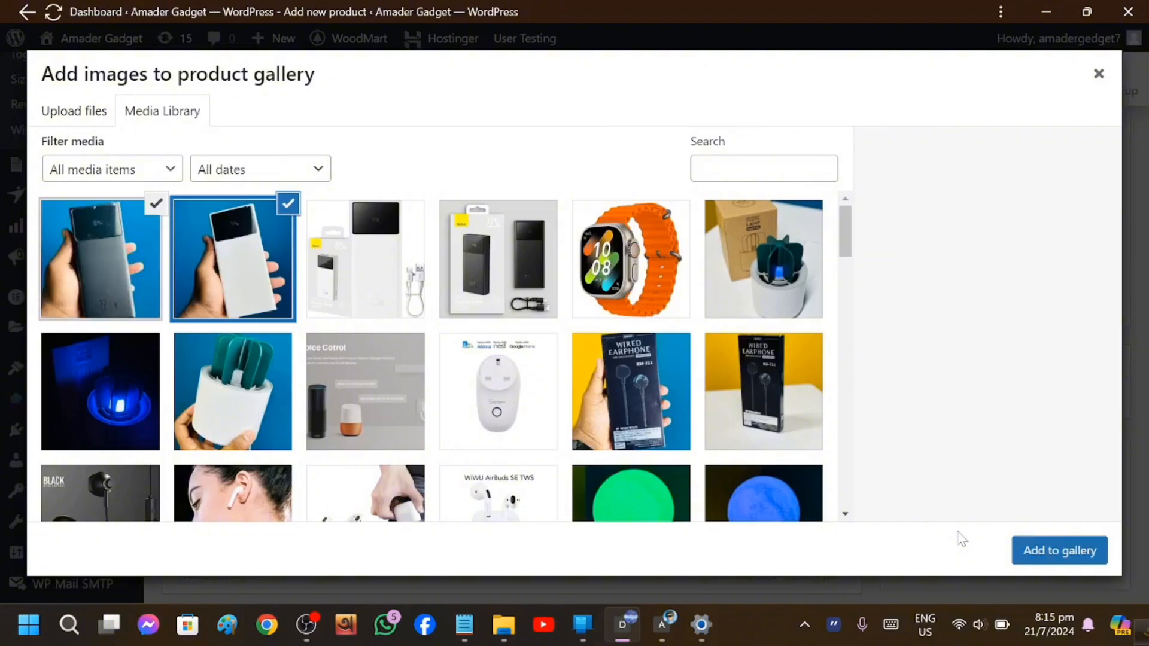
{"action": "left_click", "coordinate": [1041, 552]}
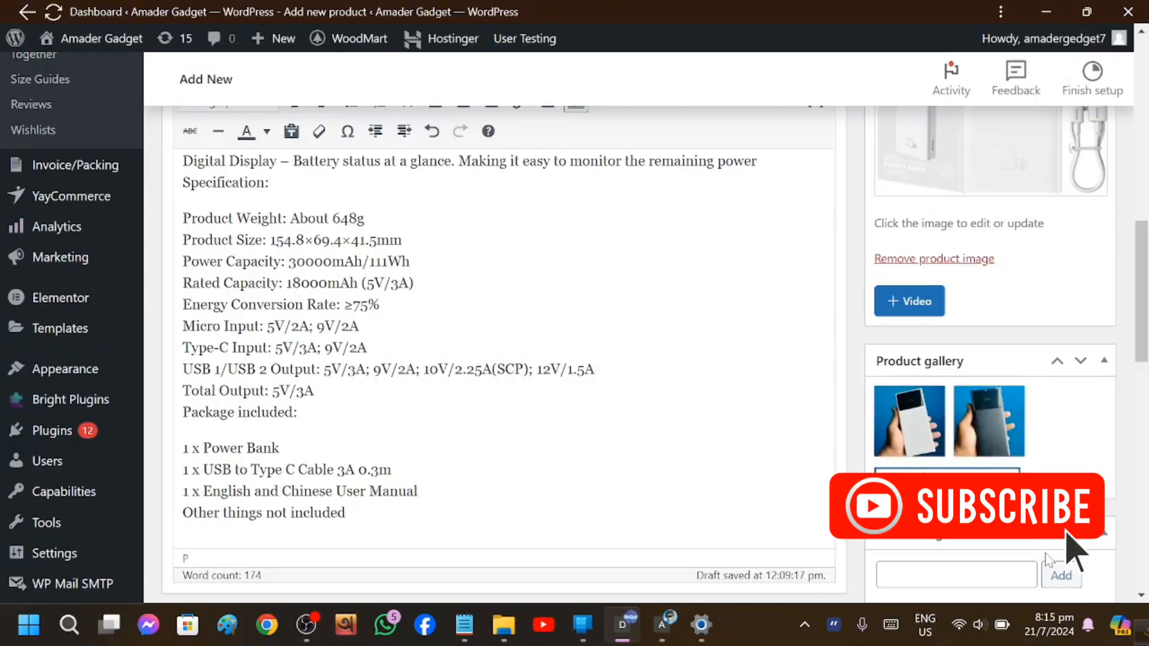
- Add the existing product tags "Baseus power bank" and "power bank" to the product
{"action": "scroll", "coordinate": [1042, 418], "scroll_direction": "up", "scroll_amount": 5}
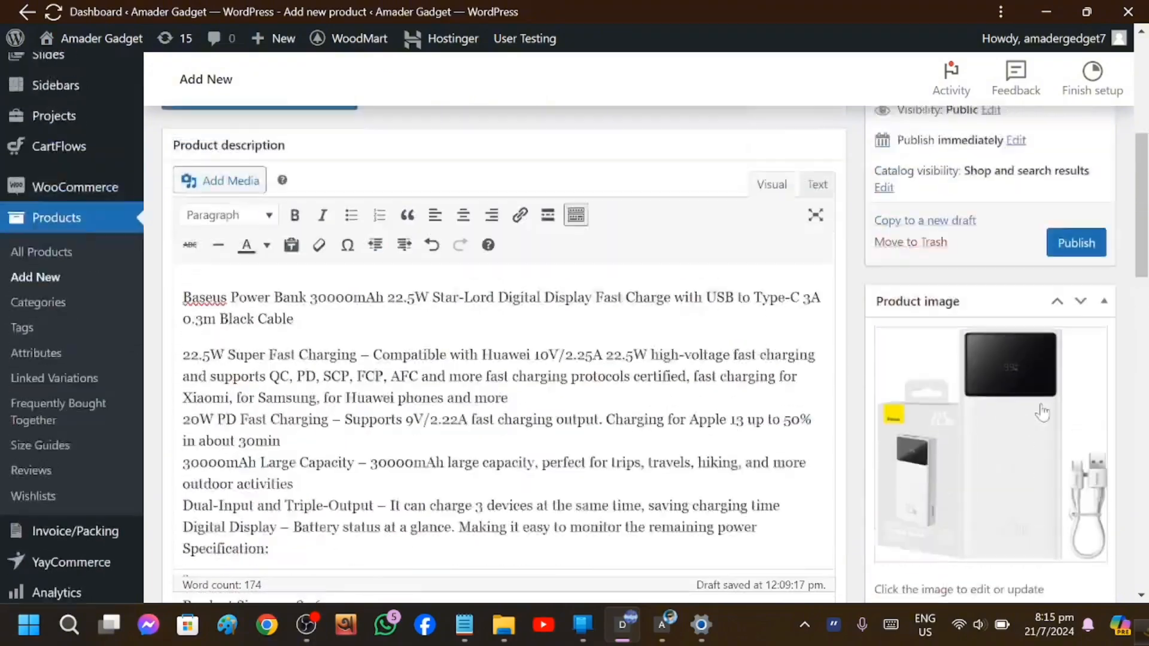
{"action": "scroll", "coordinate": [1042, 417], "scroll_direction": "down", "scroll_amount": 5}
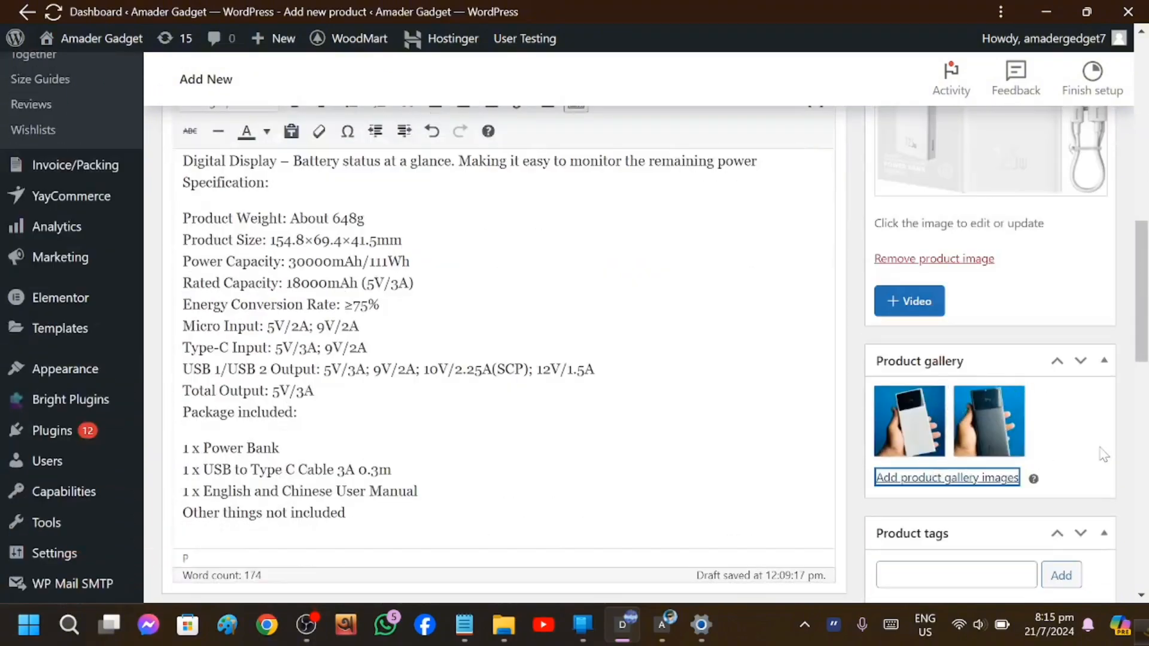
{"action": "scroll", "coordinate": [1102, 455], "scroll_direction": "down", "scroll_amount": 3}
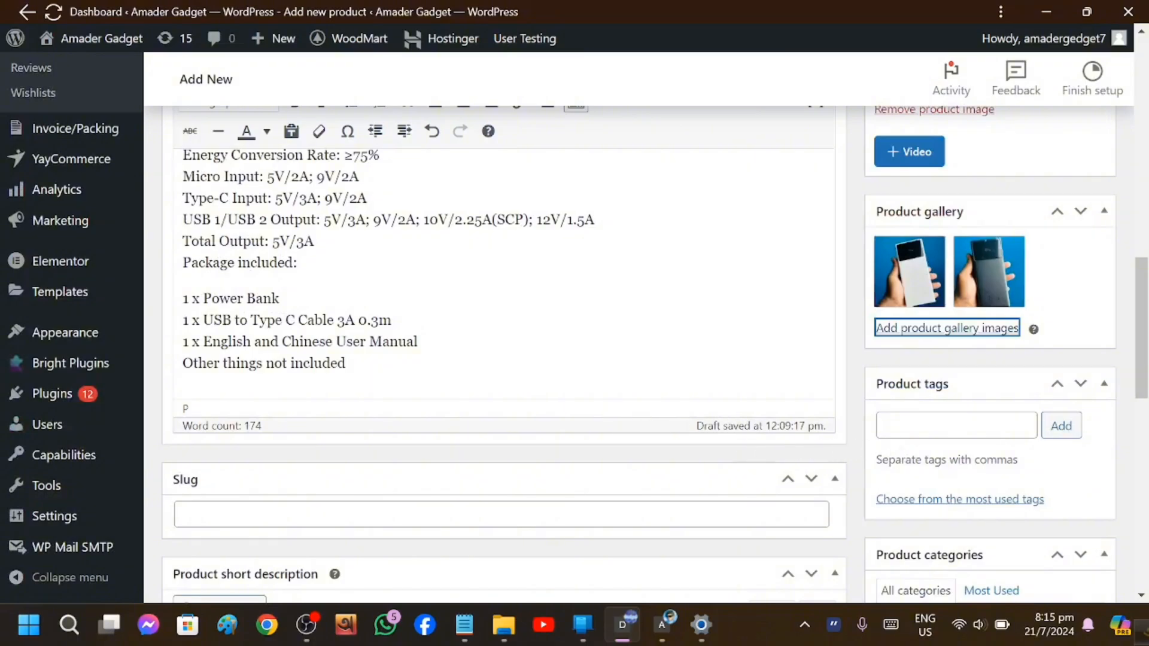
{"action": "left_click", "coordinate": [884, 426]}
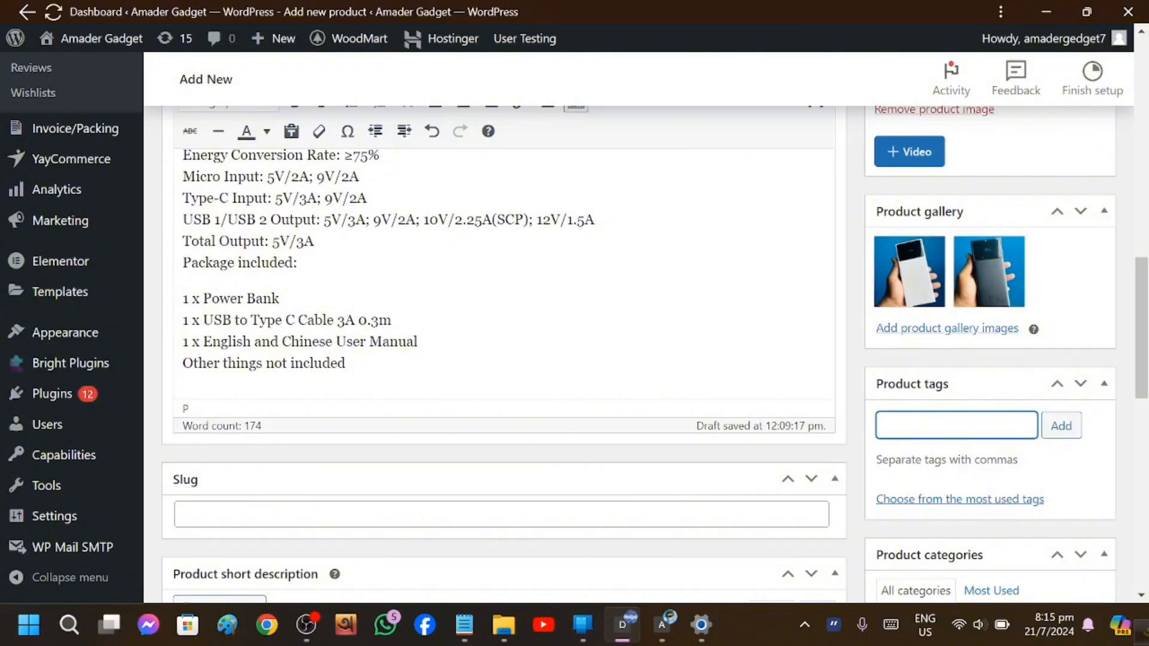
{"action": "type", "text": "po"}
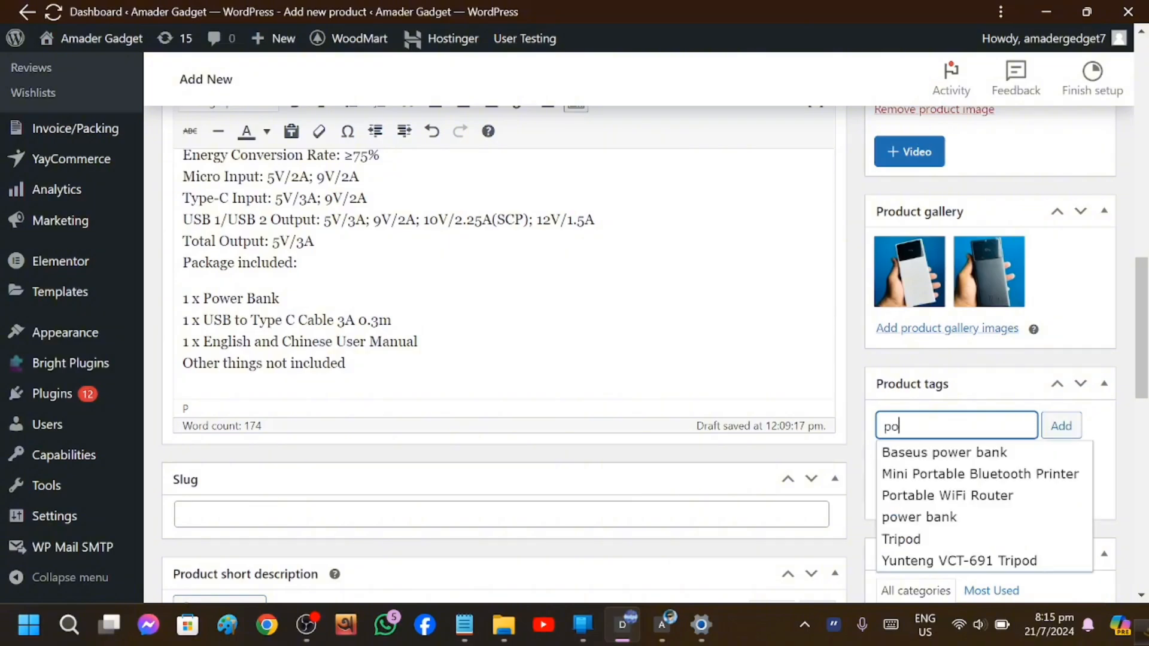
{"action": "type", "text": "w"}
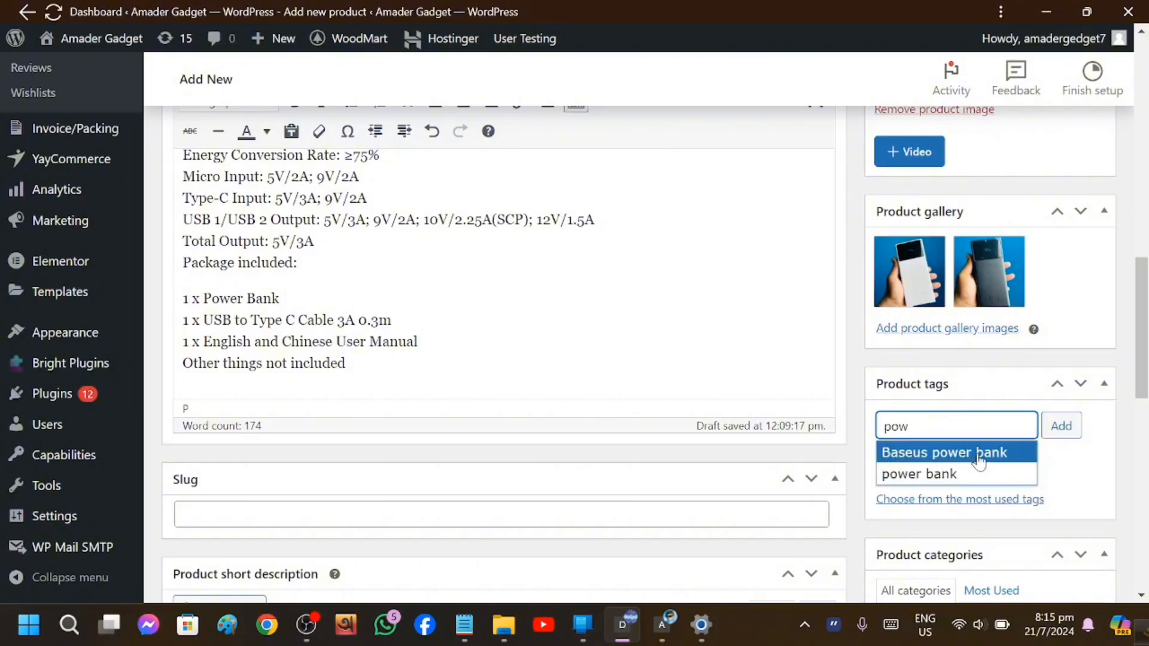
{"action": "left_click", "coordinate": [979, 455]}
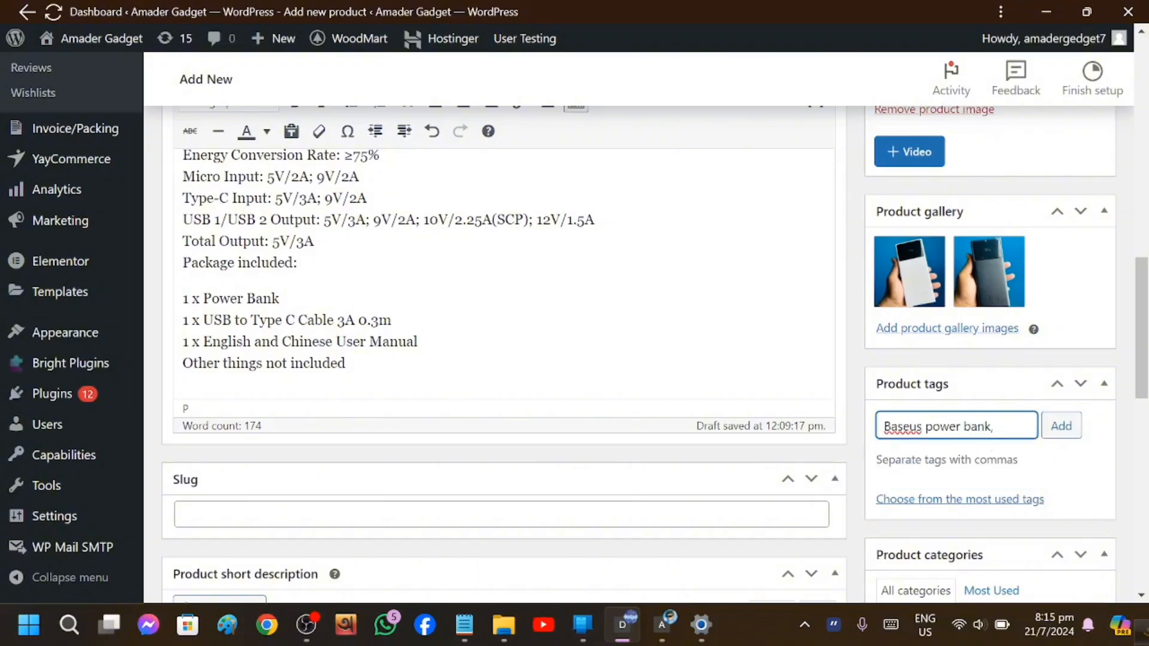
{"action": "type", "text": "po"}
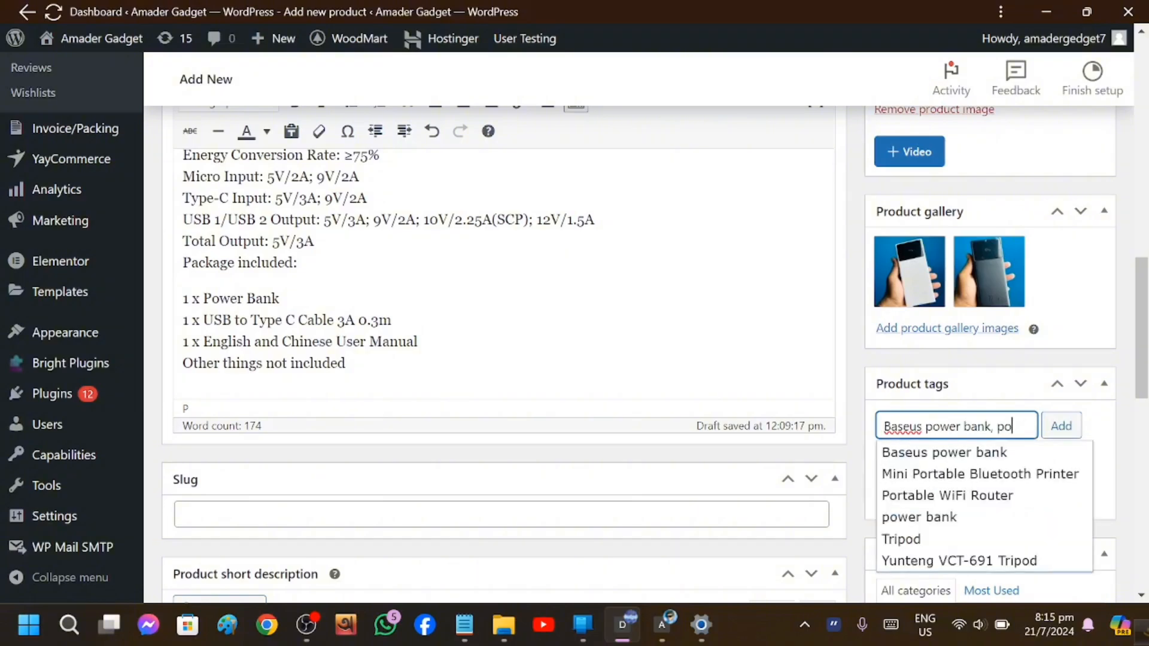
{"action": "left_click", "coordinate": [979, 518]}
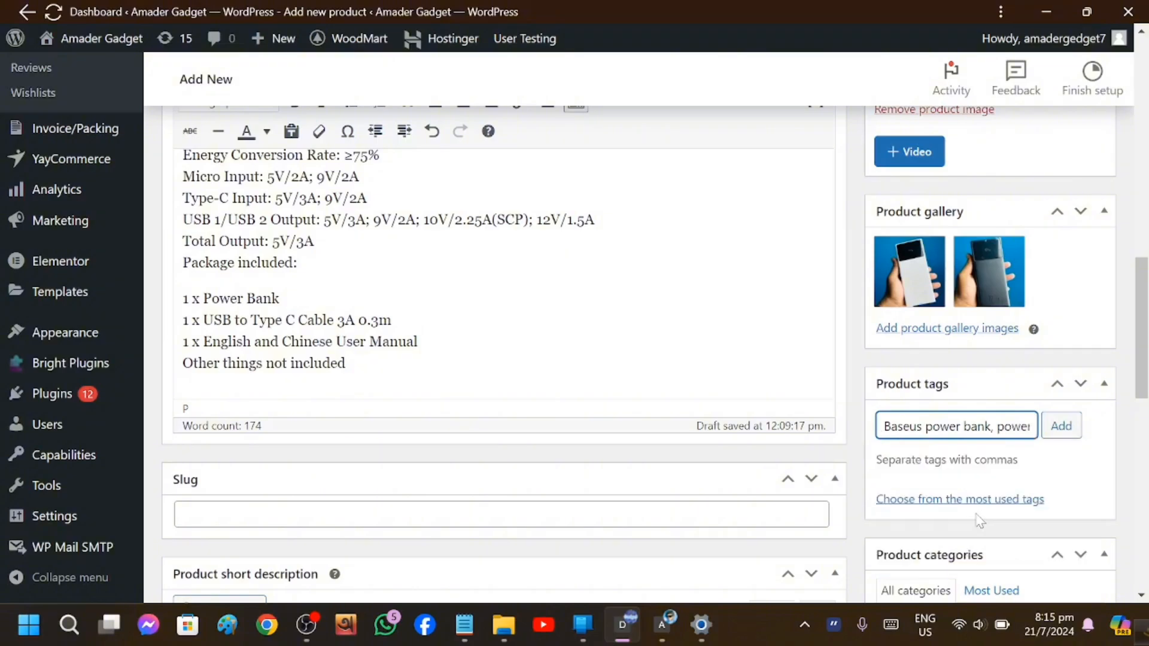
{"action": "left_click", "coordinate": [1059, 427]}
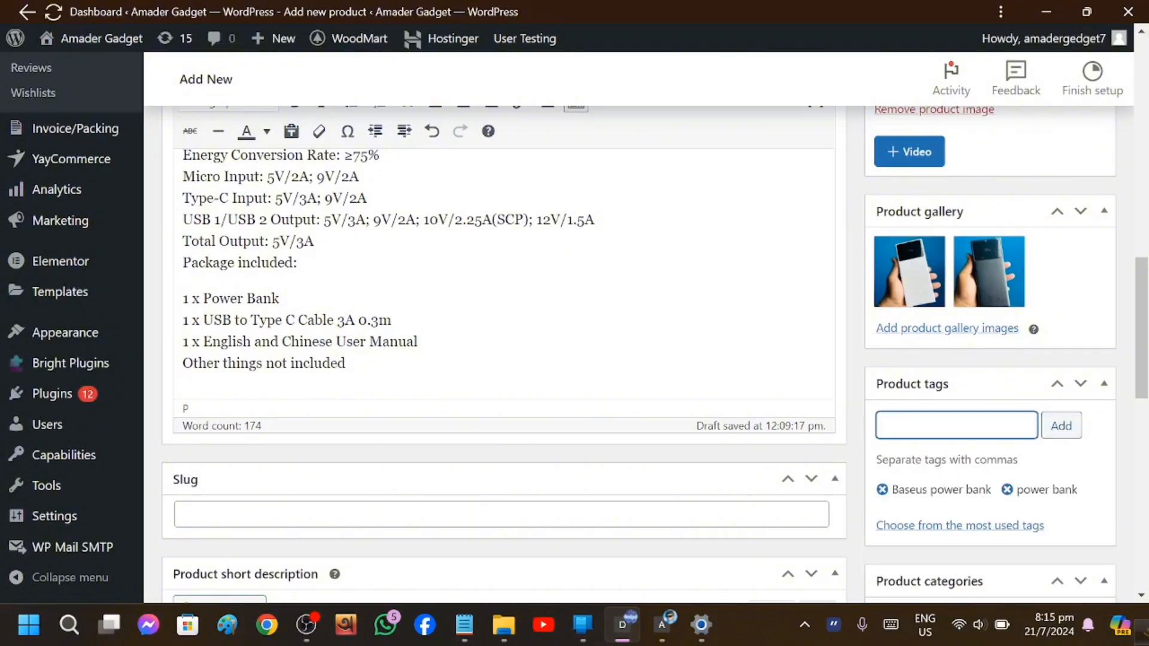
- Assign the product to the categories "A-Z: All Products" and "Power Bank"
{"action": "scroll", "coordinate": [969, 448], "scroll_direction": "down", "scroll_amount": 5}
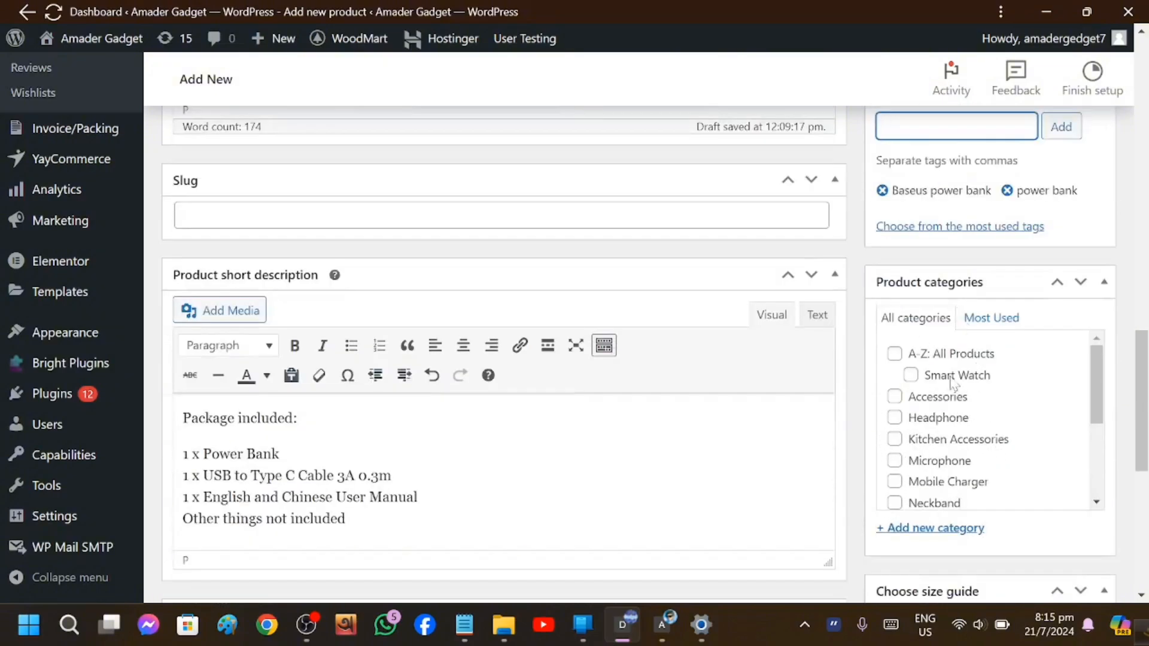
{"action": "left_click", "coordinate": [893, 354]}
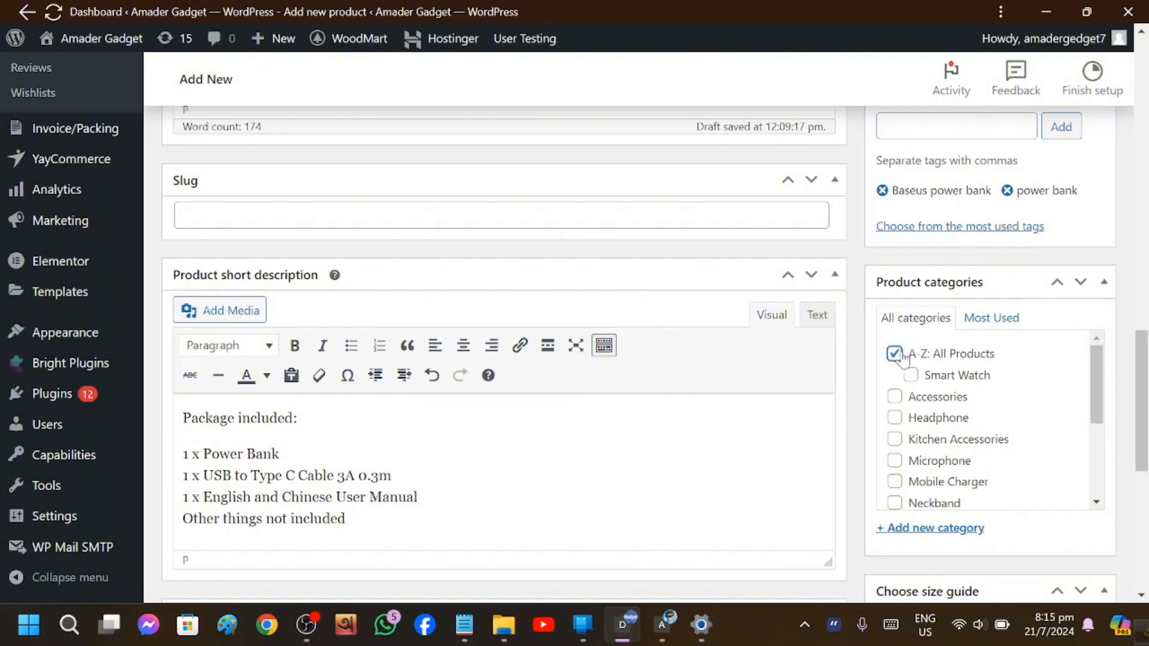
{"action": "scroll", "coordinate": [915, 422], "scroll_direction": "down", "scroll_amount": 3}
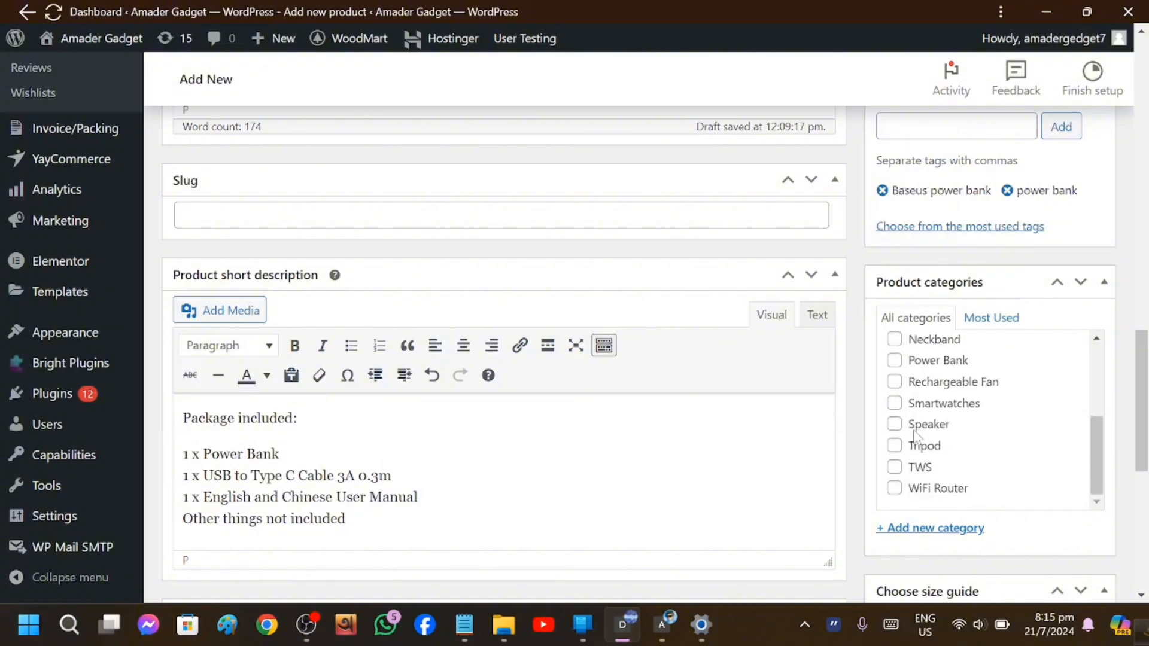
{"action": "scroll", "coordinate": [915, 463], "scroll_direction": "up", "scroll_amount": 5}
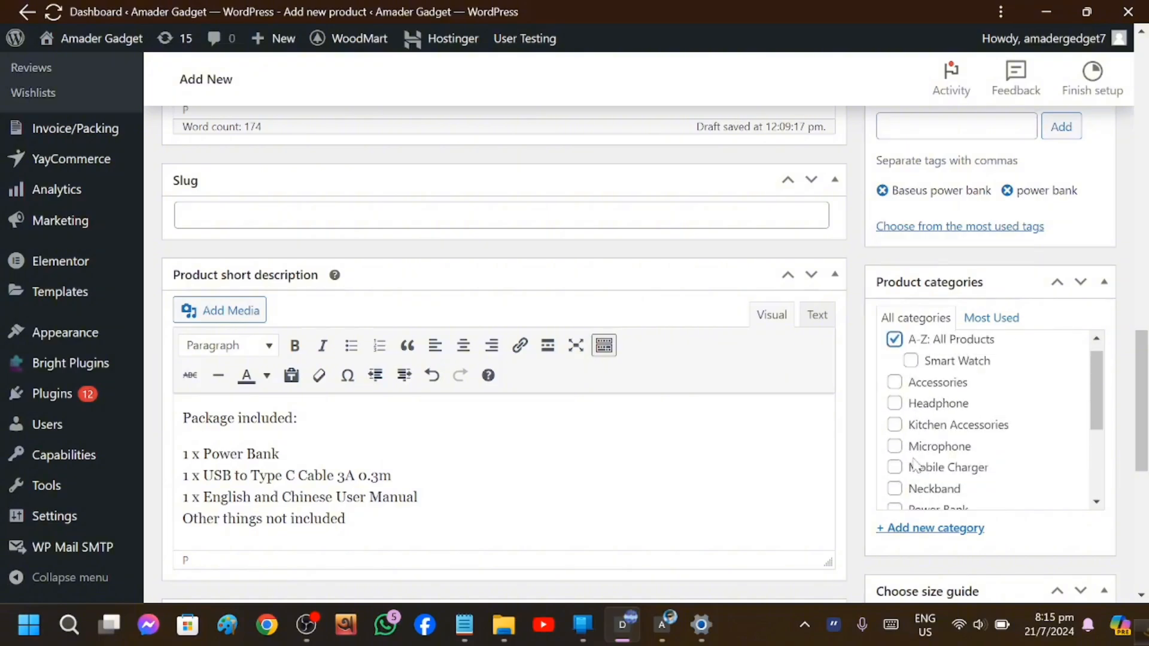
{"action": "scroll", "coordinate": [913, 459], "scroll_direction": "down", "scroll_amount": 5}
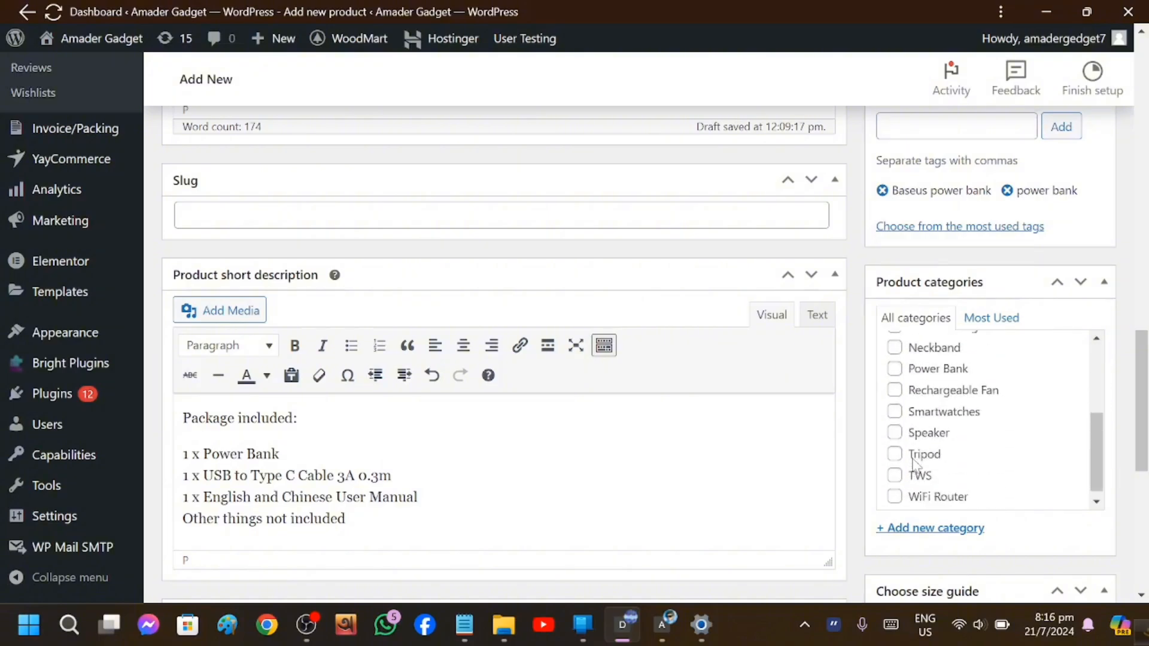
{"action": "left_click", "coordinate": [894, 361]}
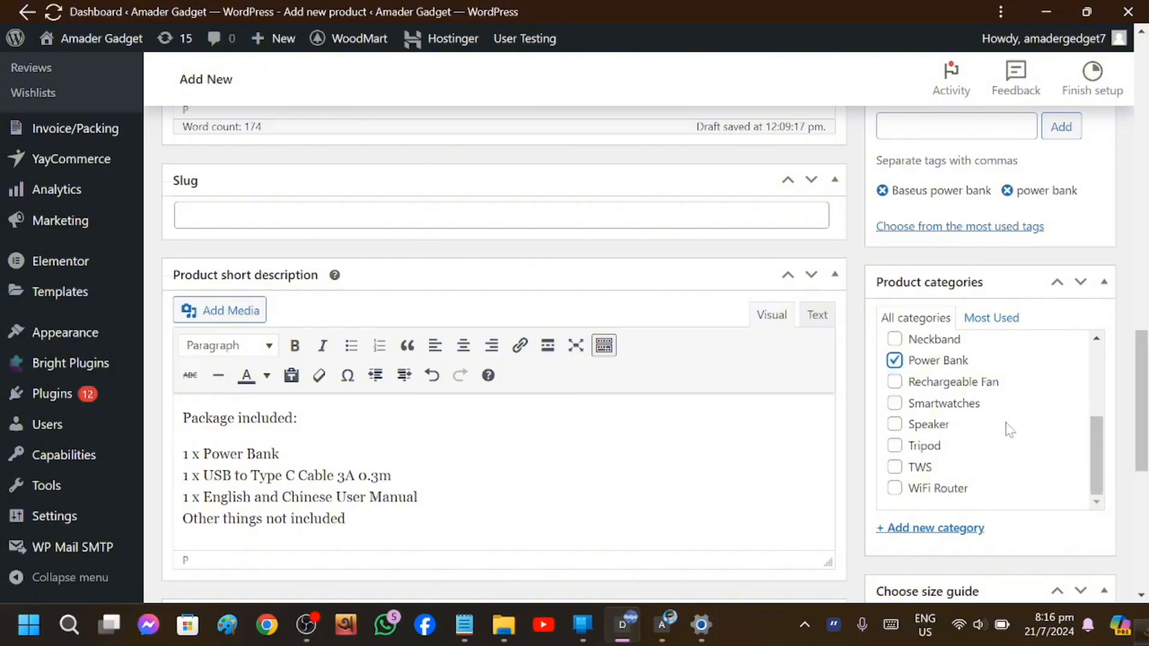
- Preview the draft product page and examine its images, title, price, short description and color options
{"action": "scroll", "coordinate": [1007, 428], "scroll_direction": "down", "scroll_amount": 5}
{"action": "scroll", "coordinate": [978, 412], "scroll_direction": "down", "scroll_amount": 3}
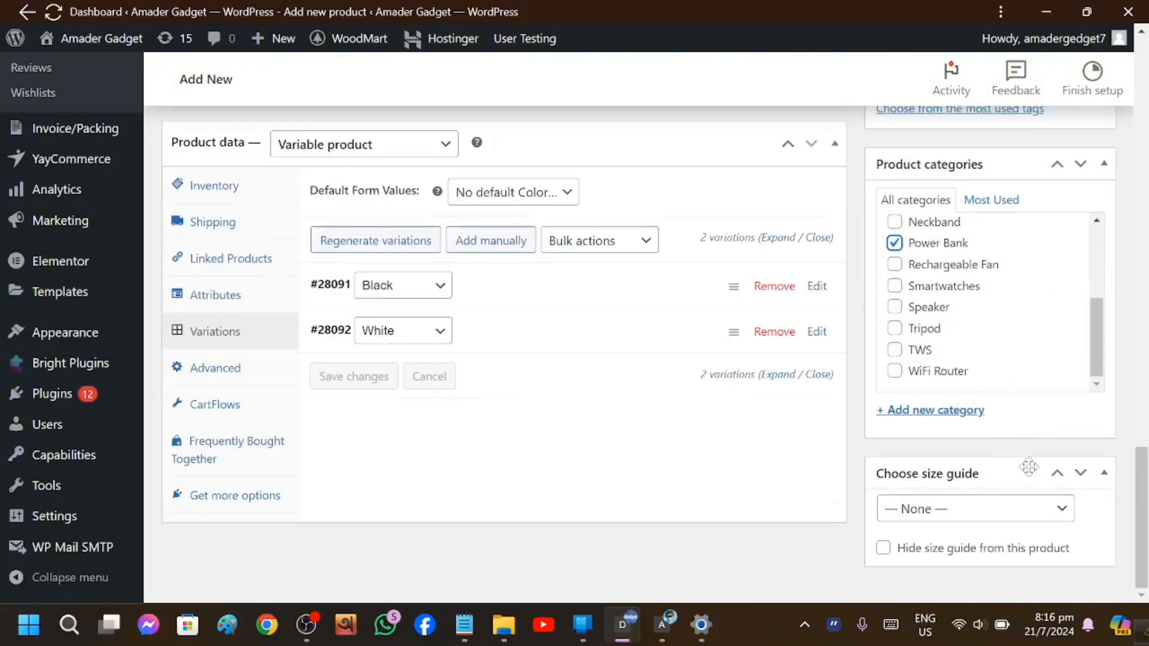
{"action": "scroll", "coordinate": [1050, 459], "scroll_direction": "up", "scroll_amount": 7}
{"action": "scroll", "coordinate": [1053, 456], "scroll_direction": "up", "scroll_amount": 8}
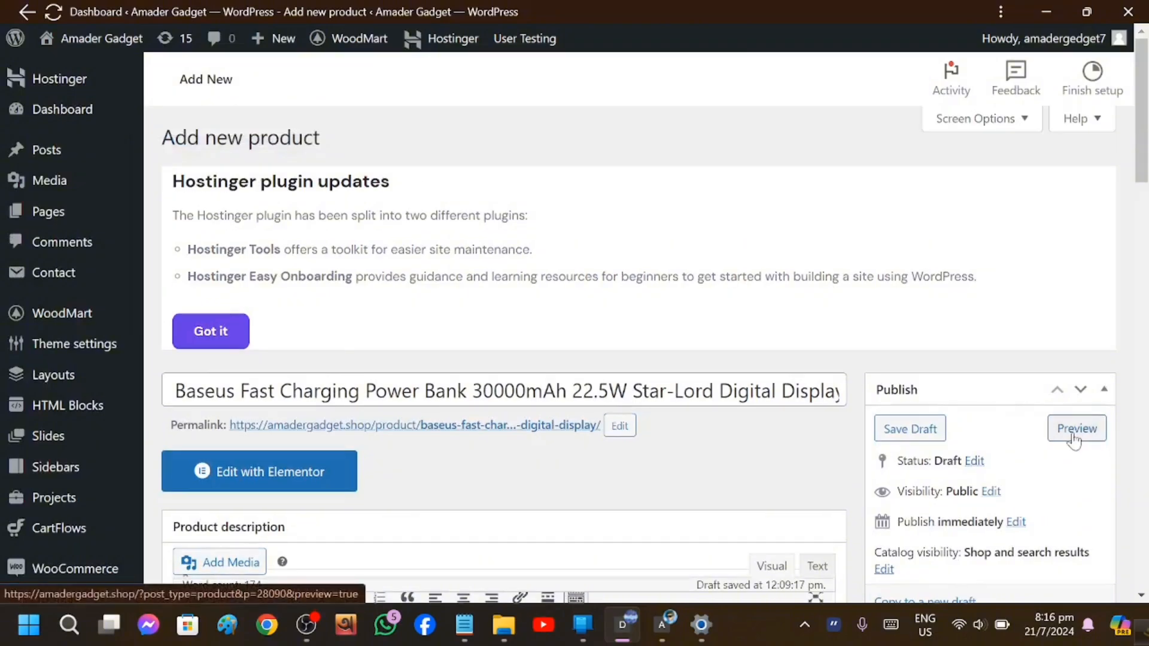
{"action": "left_click", "coordinate": [1074, 432]}
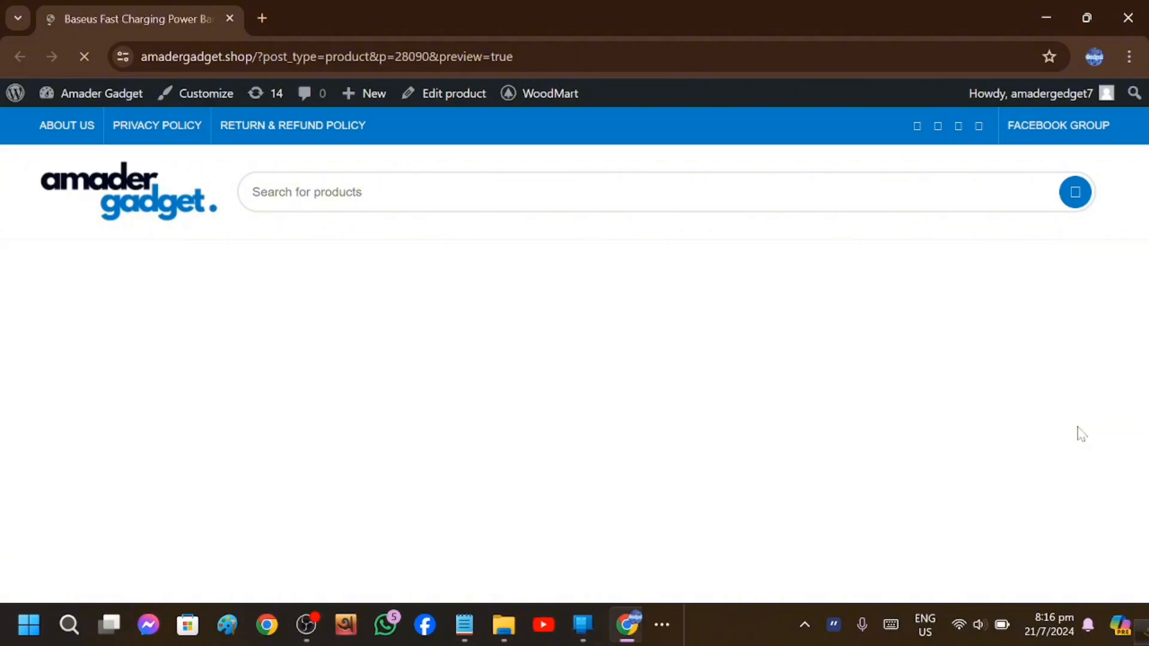
{"action": "scroll", "coordinate": [1094, 397], "scroll_direction": "down", "scroll_amount": 2}
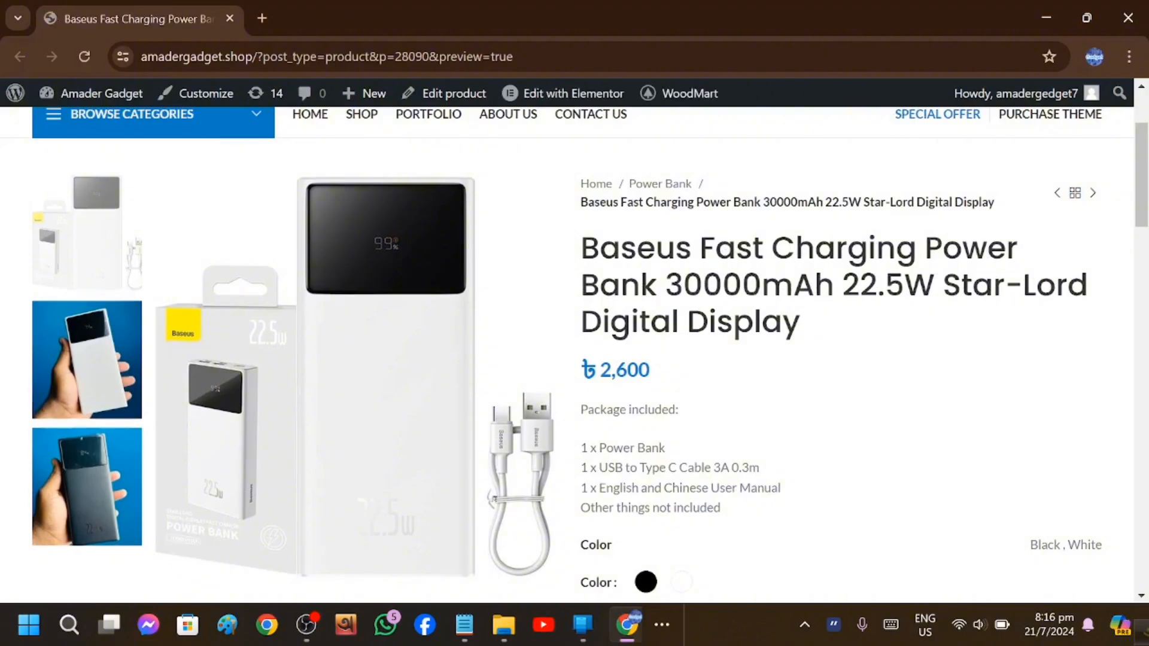
{"action": "scroll", "coordinate": [793, 476], "scroll_direction": "down", "scroll_amount": 2}
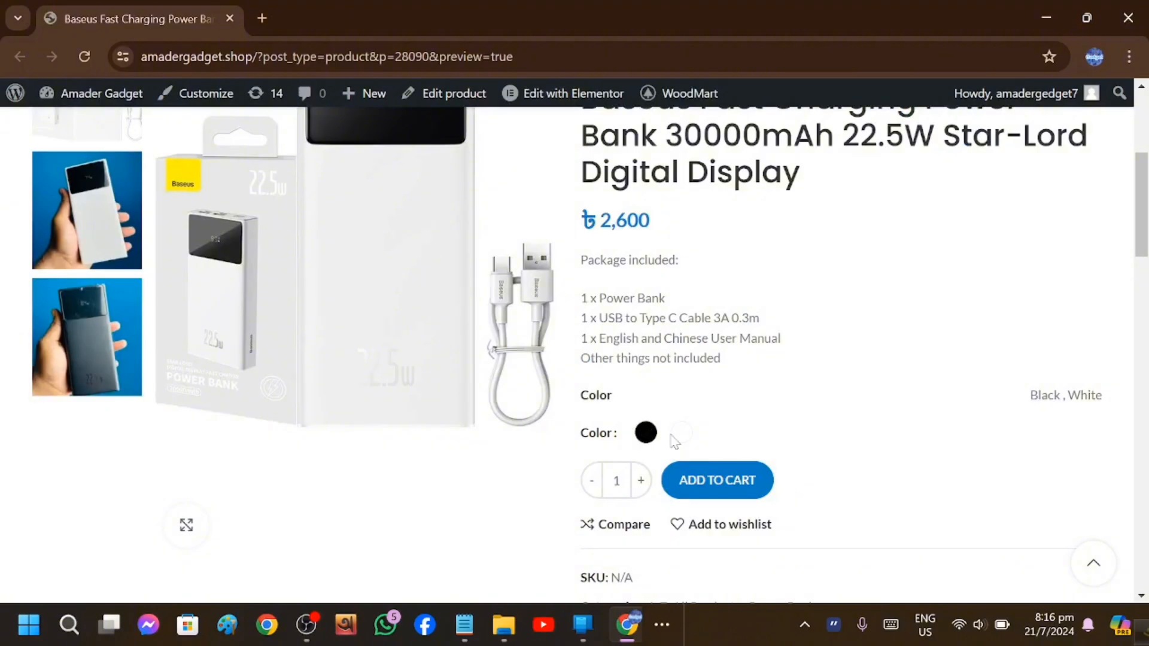
- Switch between the Black and White color swatches in the preview to check each variation's image and SKU
{"action": "left_click", "coordinate": [645, 432]}
{"action": "left_click", "coordinate": [680, 432]}
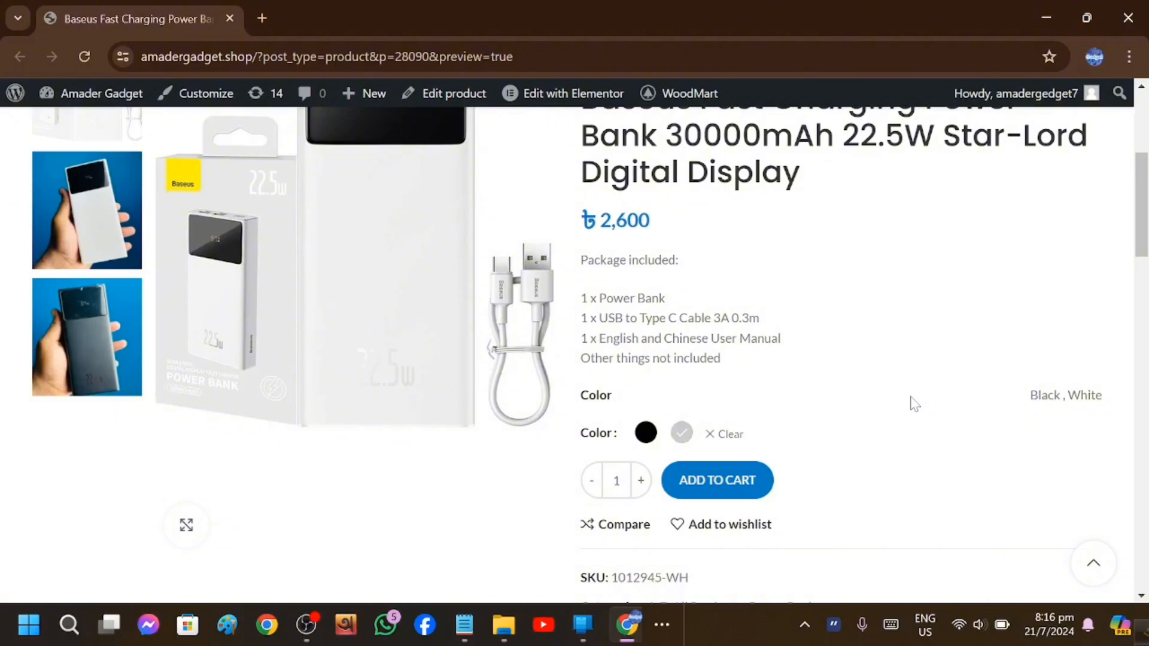
{"action": "left_click", "coordinate": [645, 432]}
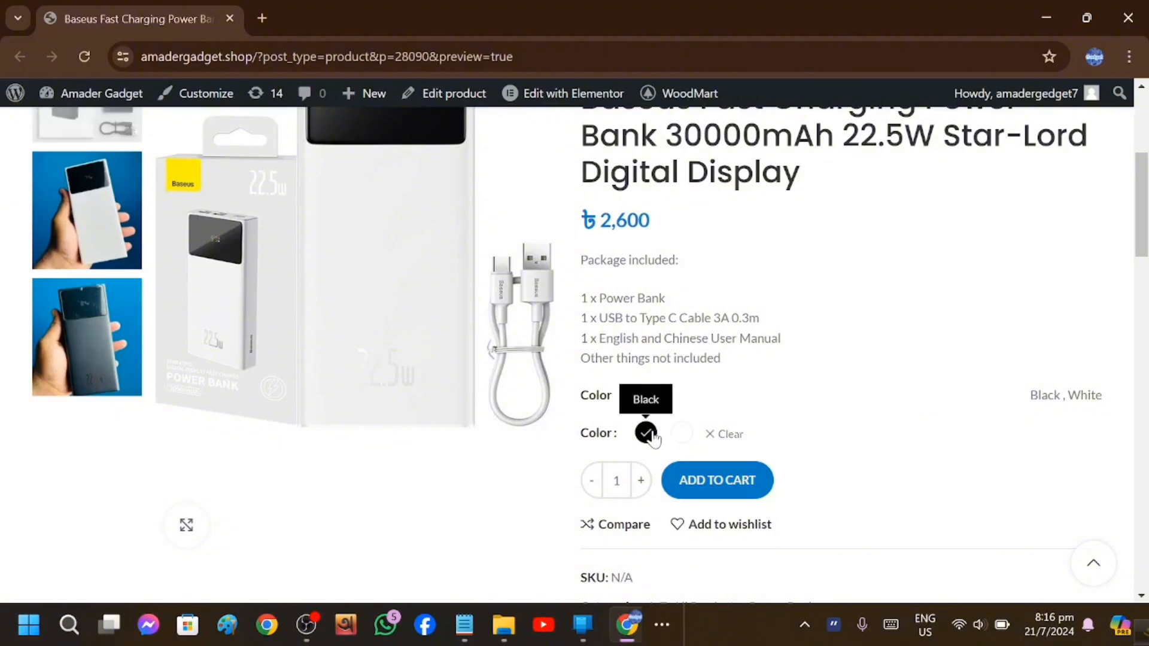
{"action": "left_click", "coordinate": [681, 435]}
{"action": "left_click", "coordinate": [657, 441]}
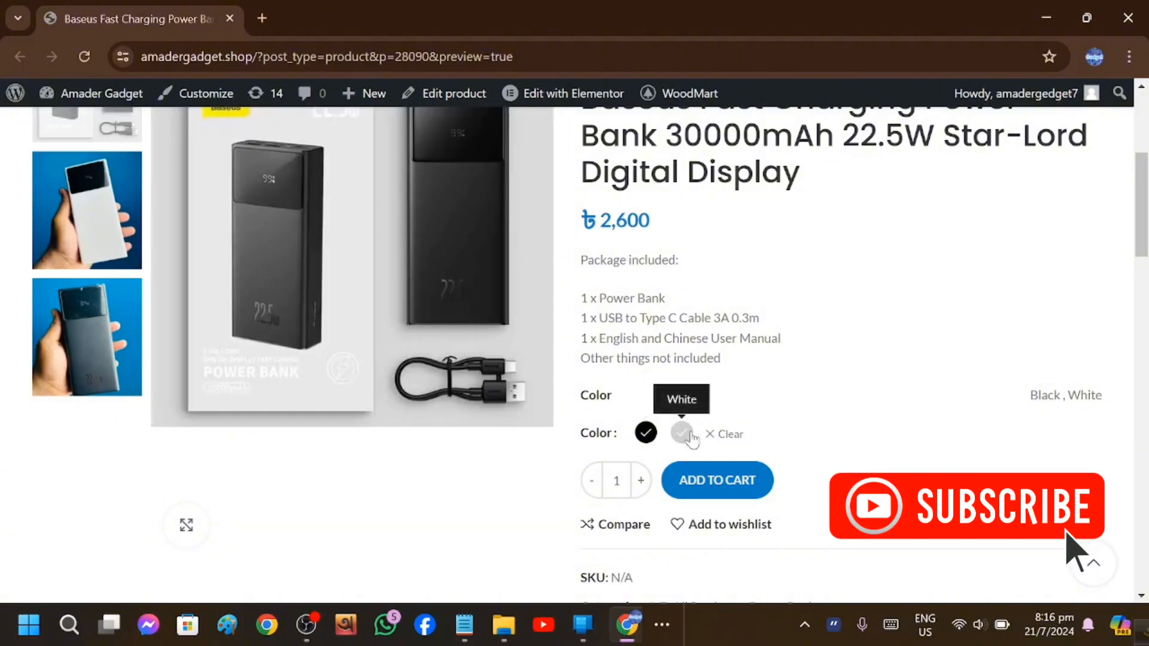
- Select the White variation in the preview and examine its SKU, categories, tags and full product description
{"action": "left_click", "coordinate": [681, 434]}
{"action": "scroll", "coordinate": [660, 380], "scroll_direction": "down", "scroll_amount": 5}
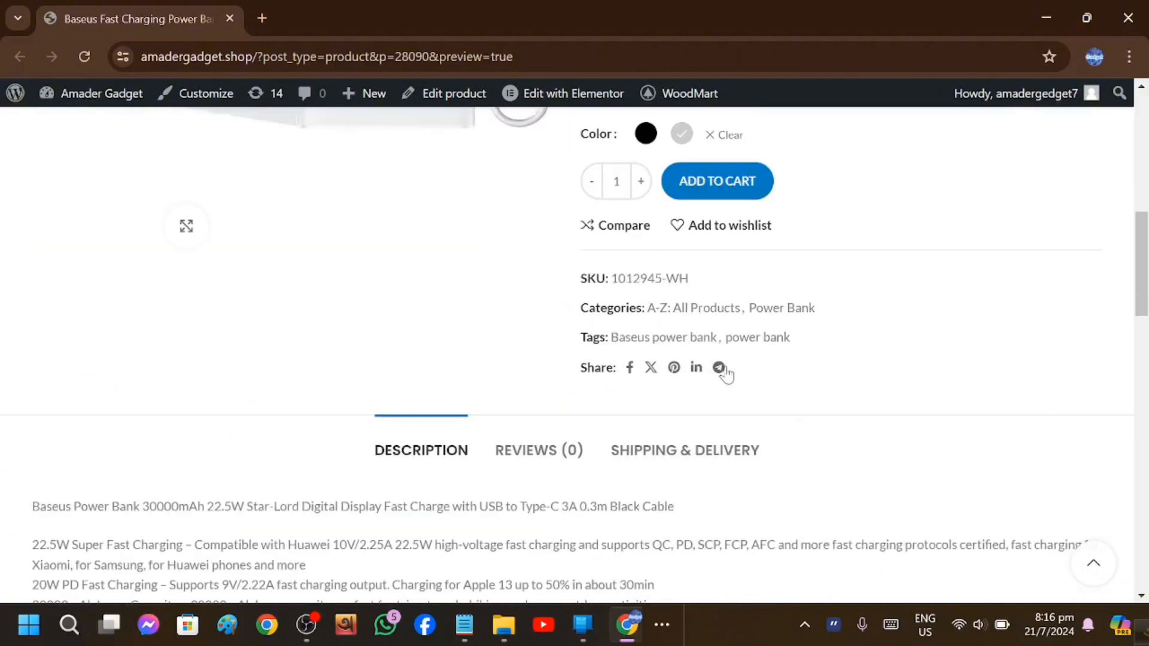
{"action": "scroll", "coordinate": [643, 383], "scroll_direction": "down", "scroll_amount": 5}
{"action": "scroll", "coordinate": [568, 375], "scroll_direction": "down", "scroll_amount": 2}
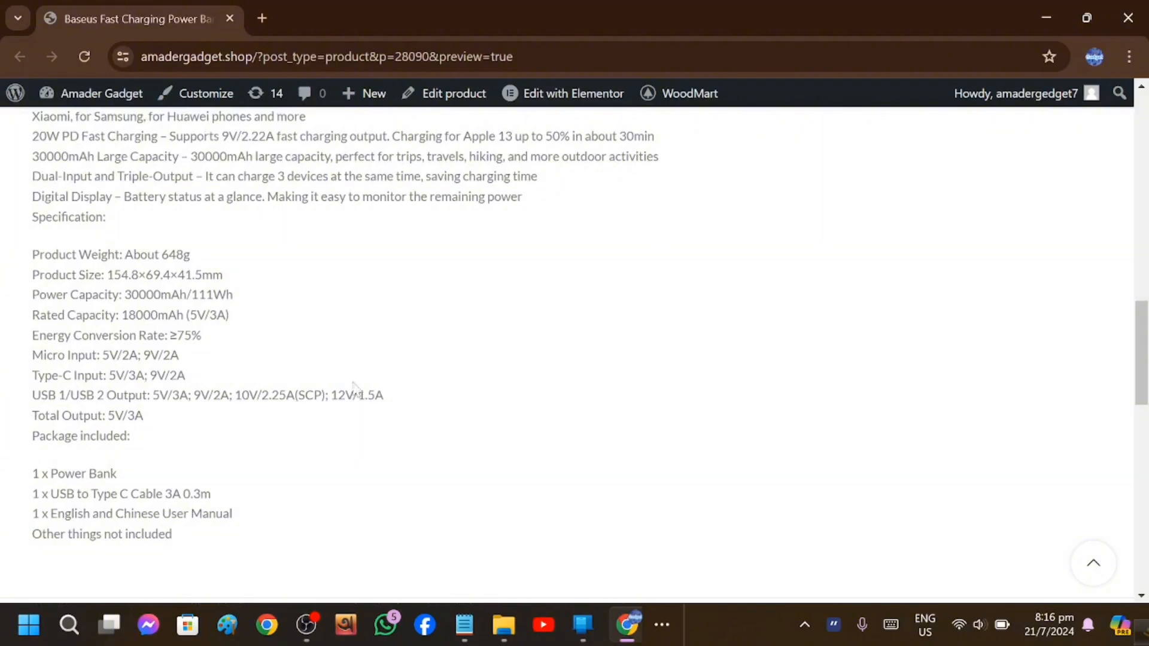
{"action": "scroll", "coordinate": [321, 398], "scroll_direction": "down", "scroll_amount": 3}
{"action": "scroll", "coordinate": [321, 398], "scroll_direction": "up", "scroll_amount": 10}
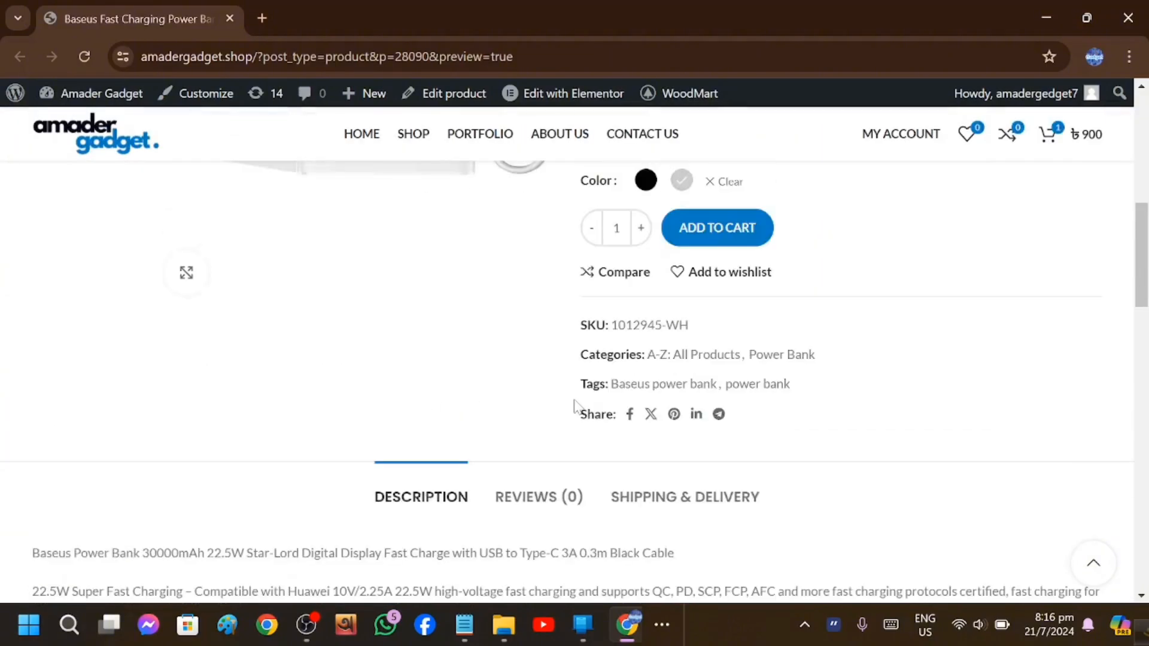
{"action": "scroll", "coordinate": [573, 404], "scroll_direction": "up", "scroll_amount": 6}
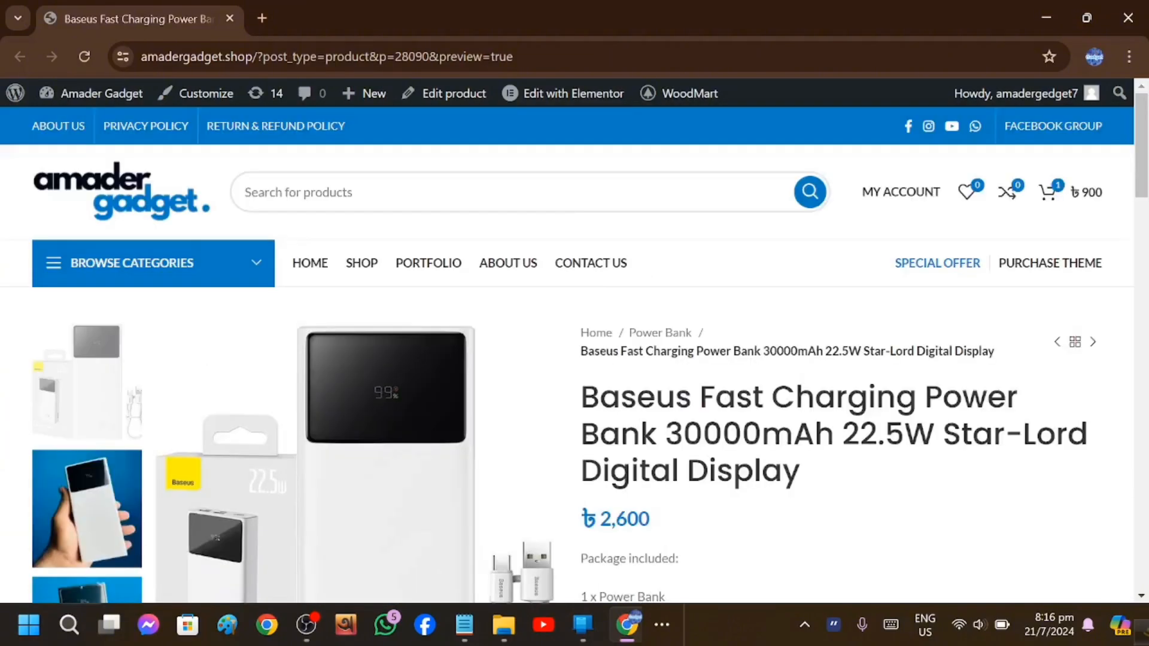
- Close the product preview and publish the power bank product
{"action": "left_click", "coordinate": [1135, 31]}
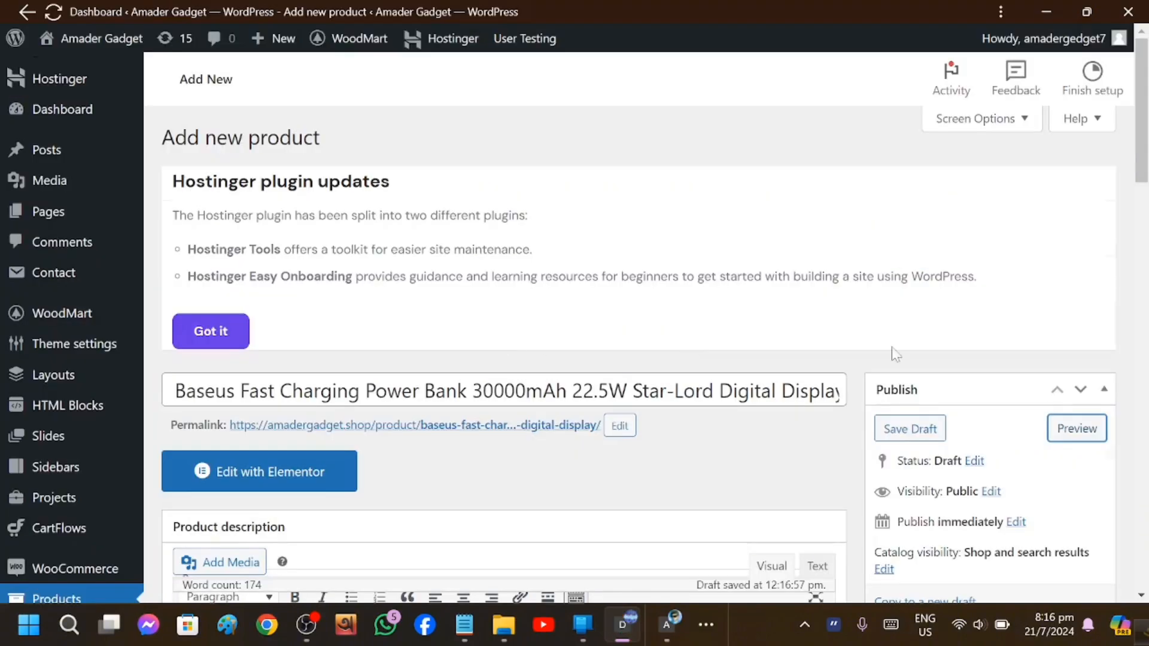
{"action": "scroll", "coordinate": [896, 354], "scroll_direction": "down", "scroll_amount": 2}
{"action": "left_click", "coordinate": [1073, 478]}
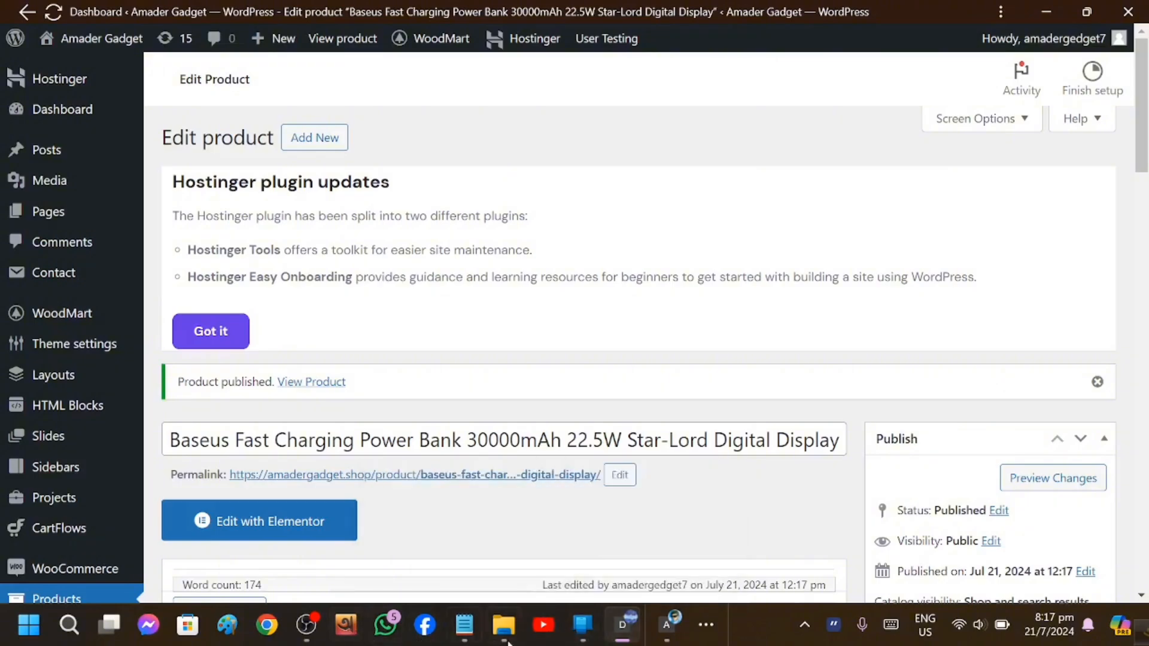
- Copy the SKU 1012945-WH from the Notepad product notes, then close the notes and the product editor
{"action": "left_click", "coordinate": [465, 628]}
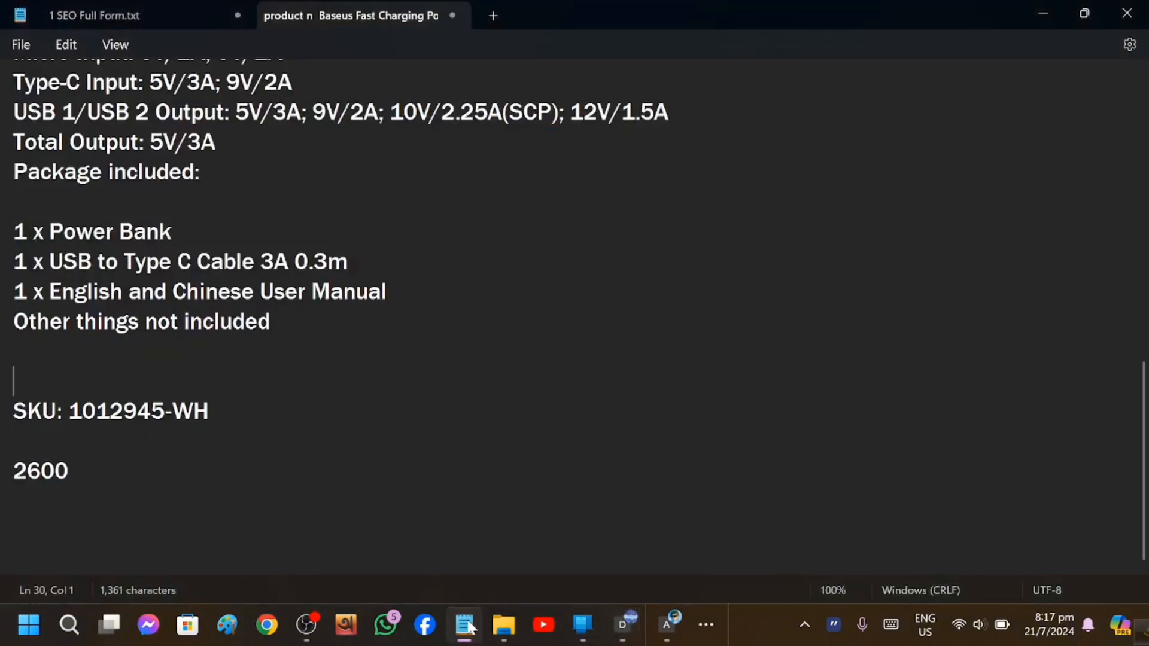
{"action": "left_click_drag", "start_coordinate": [208, 411], "coordinate": [69, 418]}
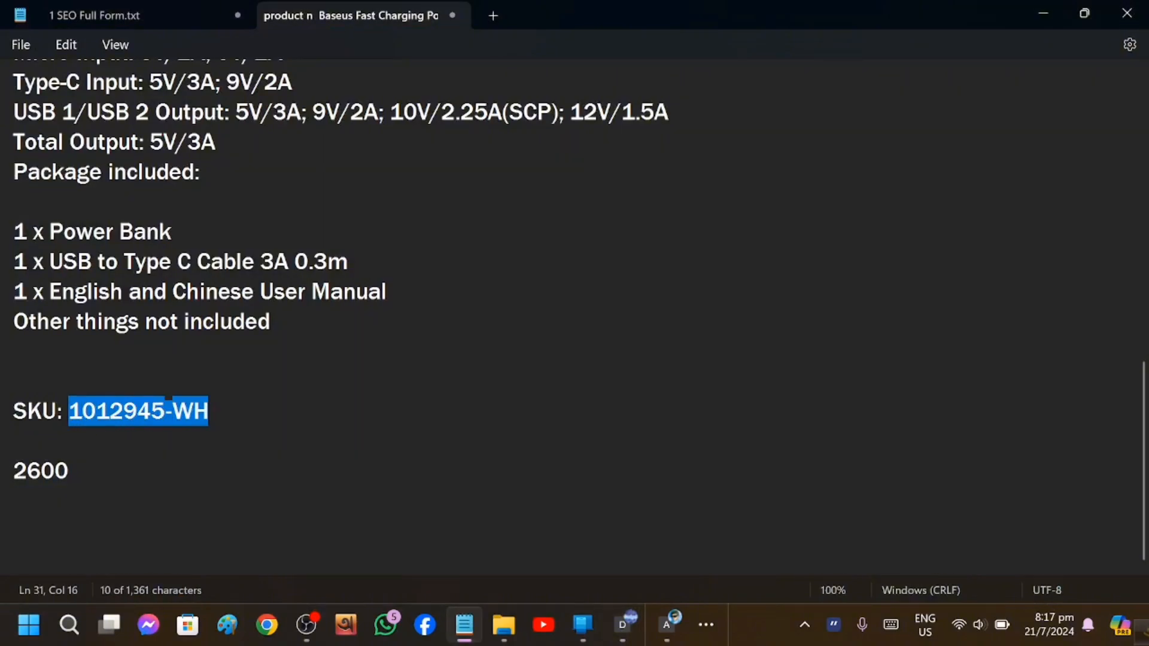
{"action": "key", "text": "Up"}
{"action": "left_click", "coordinate": [1113, 20]}
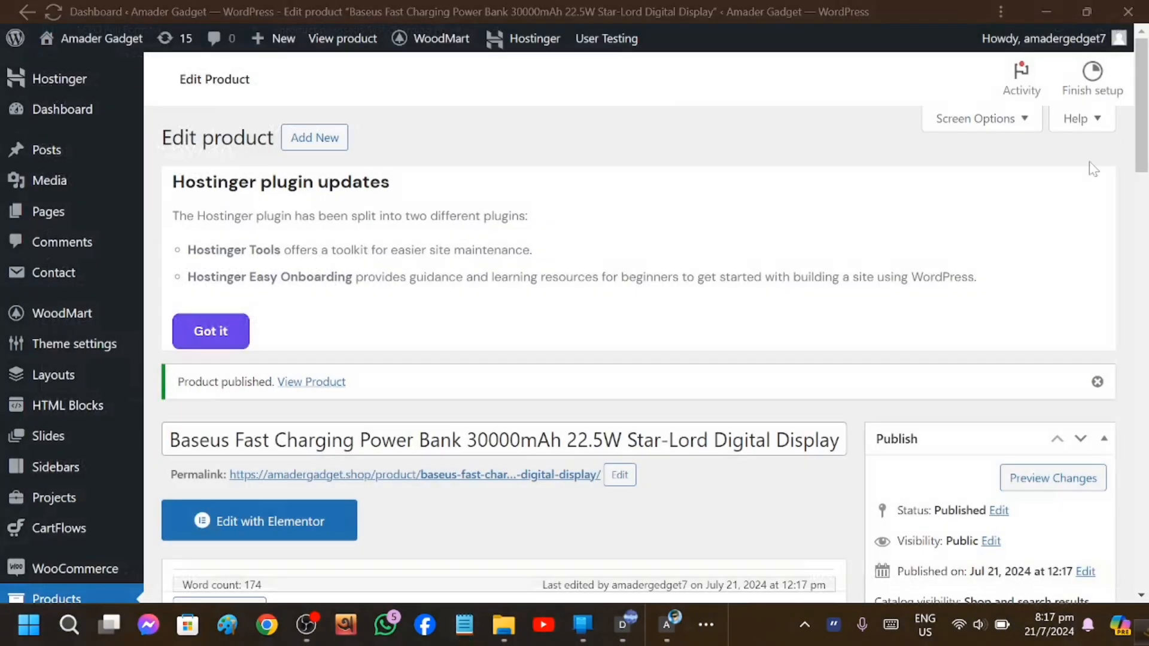
{"action": "left_click", "coordinate": [1112, 20]}
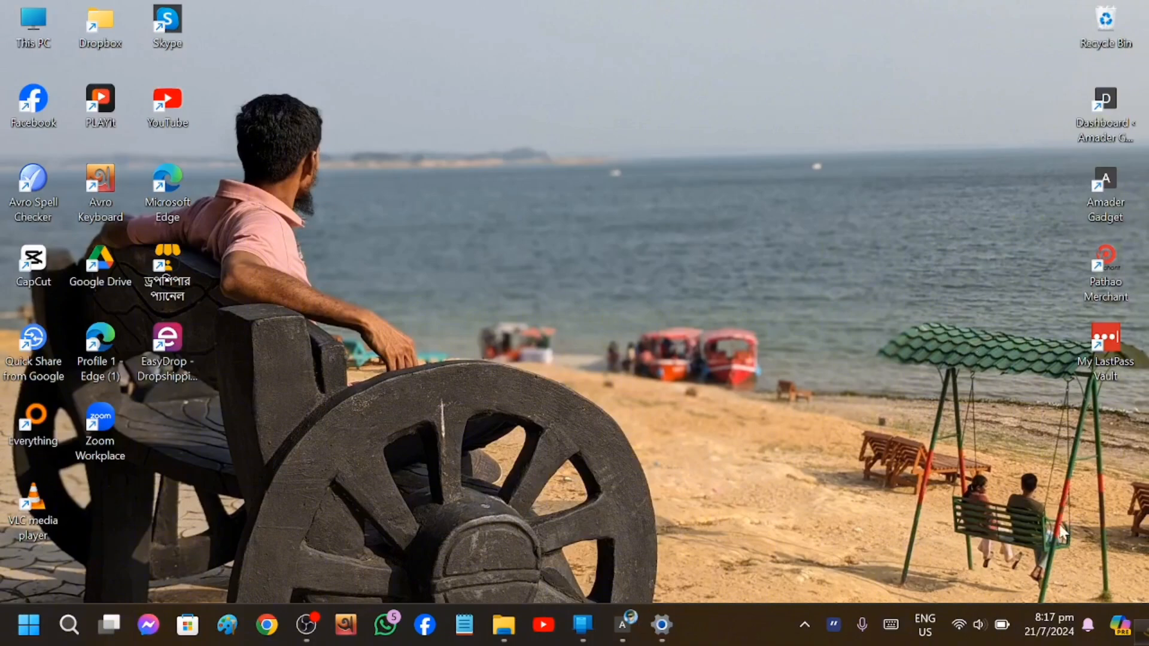
- Switch to the Amader Gadget storefront app, open its home page and look through the product listings for the new arrival
{"action": "left_click", "coordinate": [620, 635]}
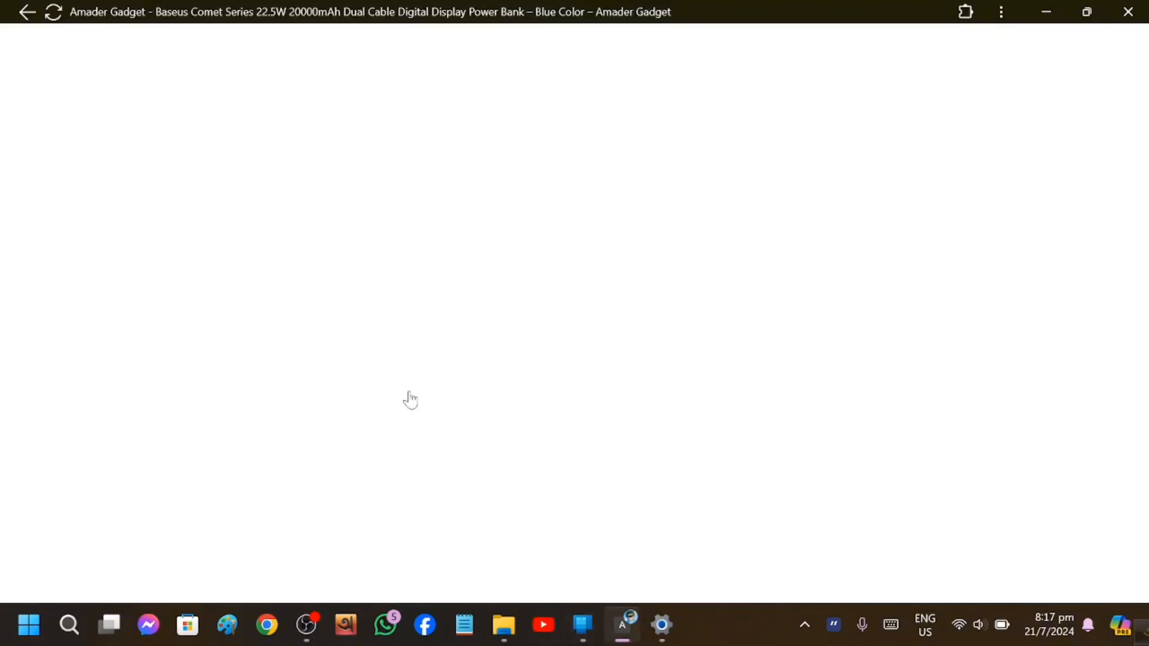
{"action": "scroll", "coordinate": [383, 388], "scroll_direction": "up", "scroll_amount": 3}
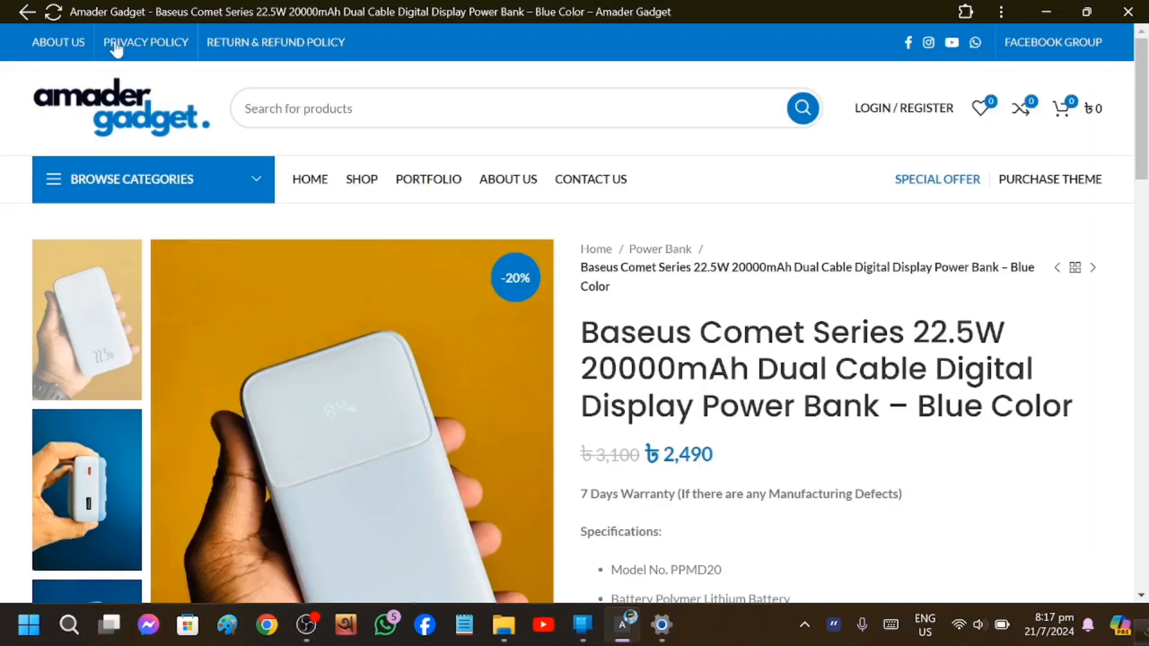
{"action": "left_click", "coordinate": [306, 190]}
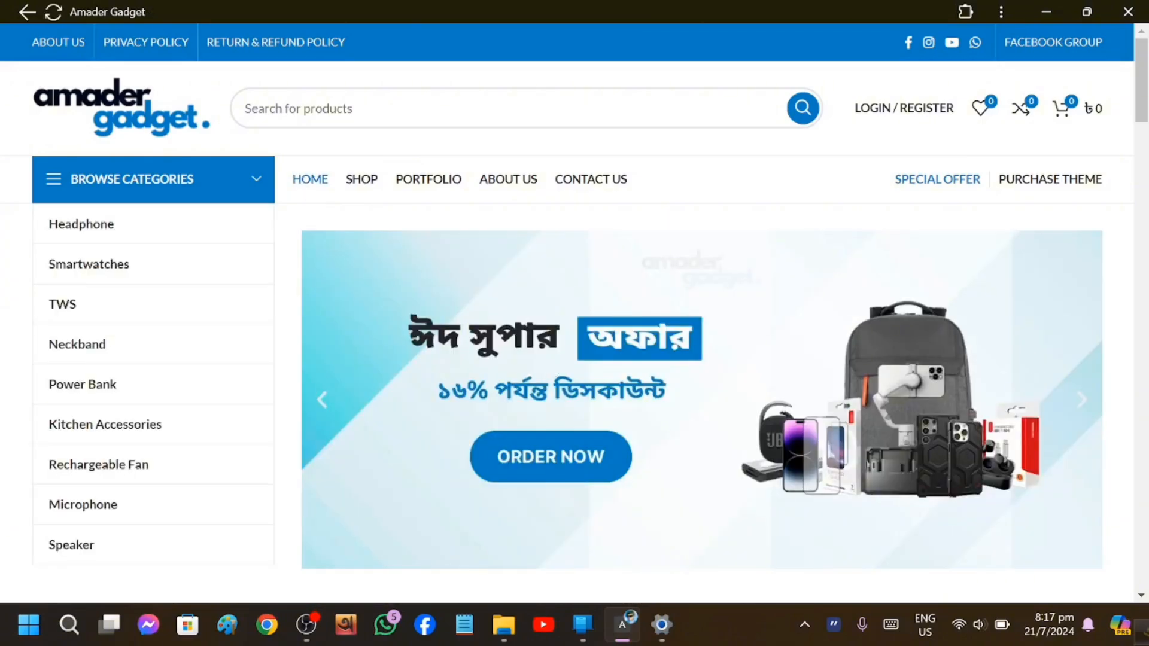
{"action": "left_click", "coordinate": [1145, 293]}
{"action": "scroll", "coordinate": [1144, 293], "scroll_direction": "down", "scroll_amount": 8}
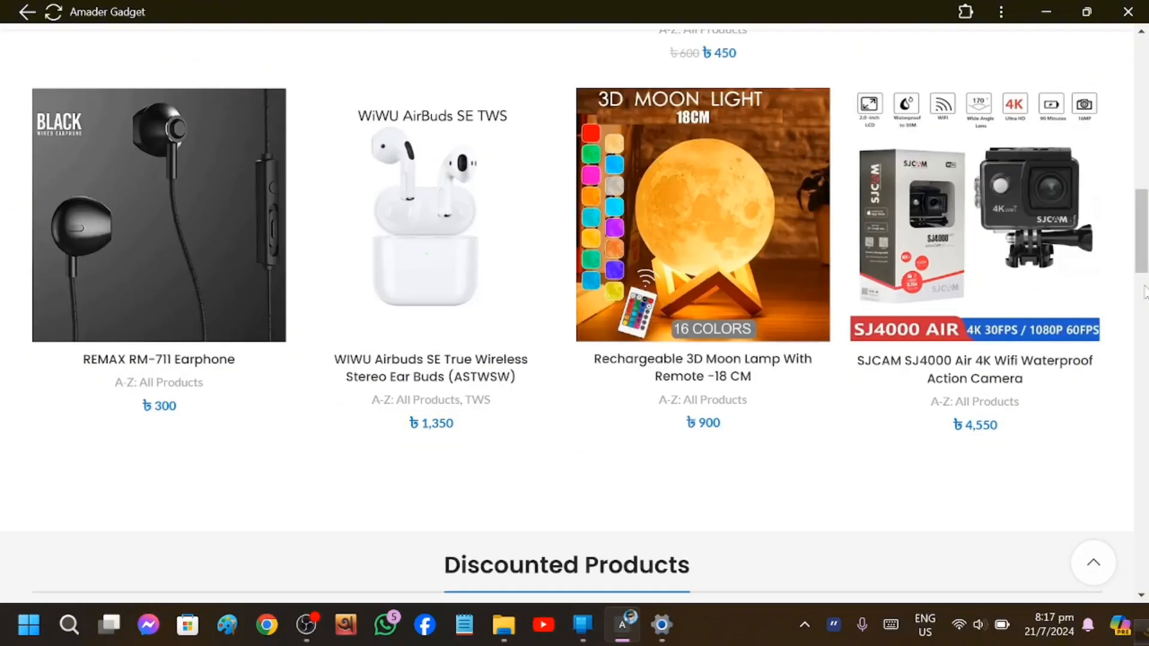
{"action": "scroll", "coordinate": [1145, 293], "scroll_direction": "up", "scroll_amount": 11}
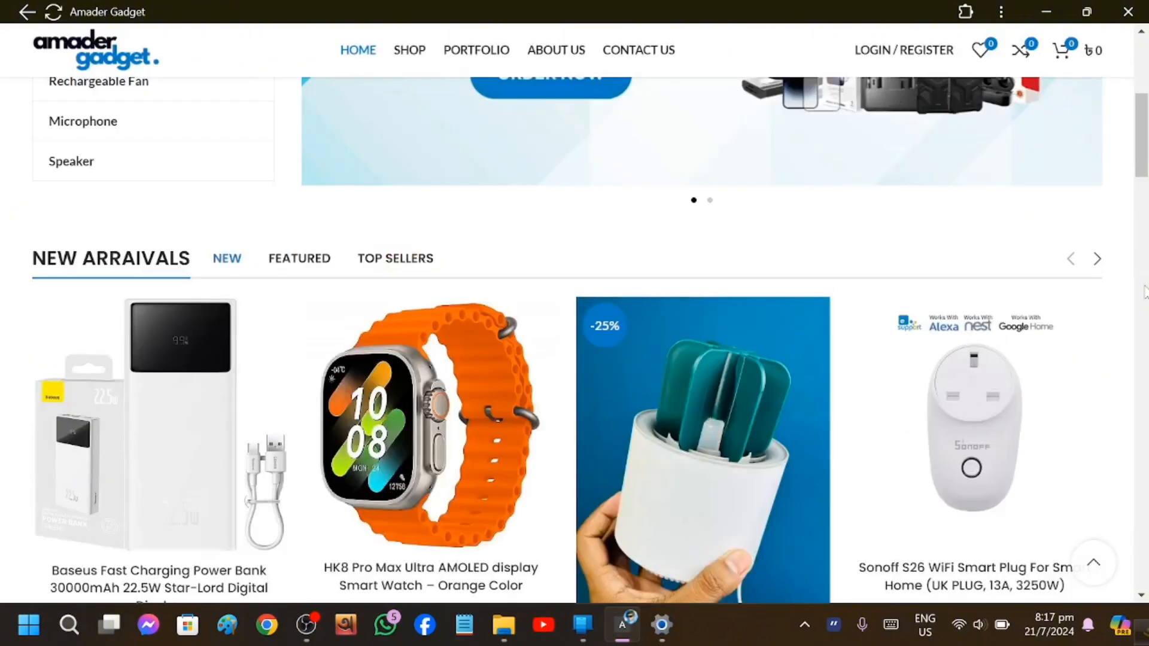
- Search the storefront's products for the SKU 1012945-WH
{"action": "scroll", "coordinate": [1144, 294], "scroll_direction": "up", "scroll_amount": 6}
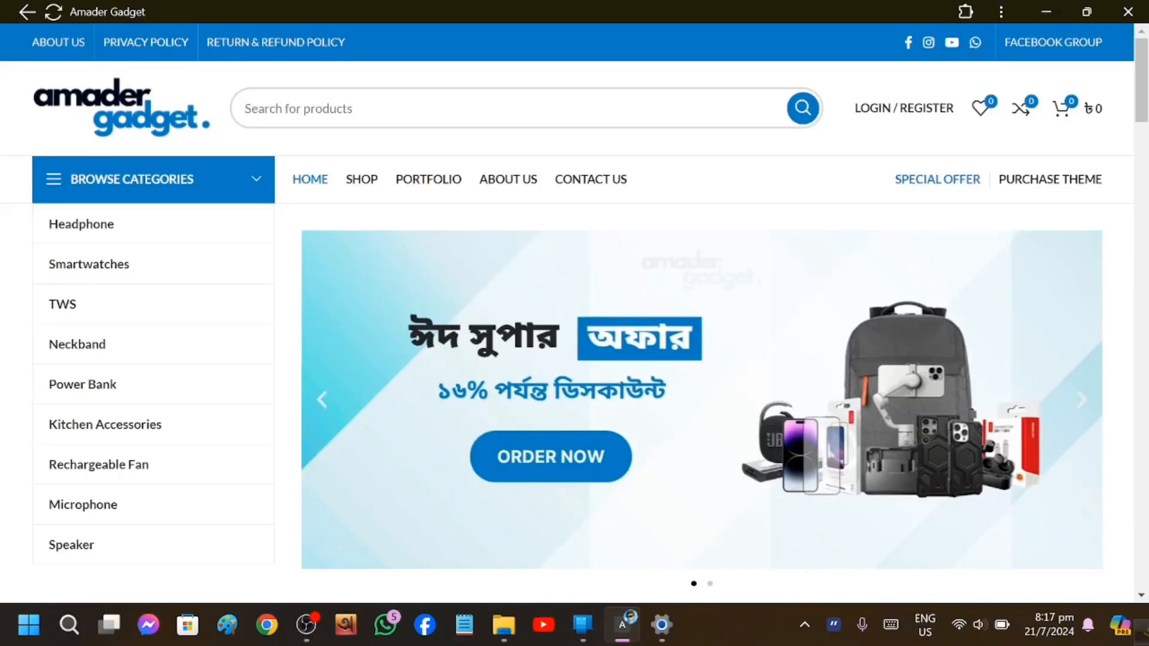
{"action": "type", "text": "1012945-WH"}
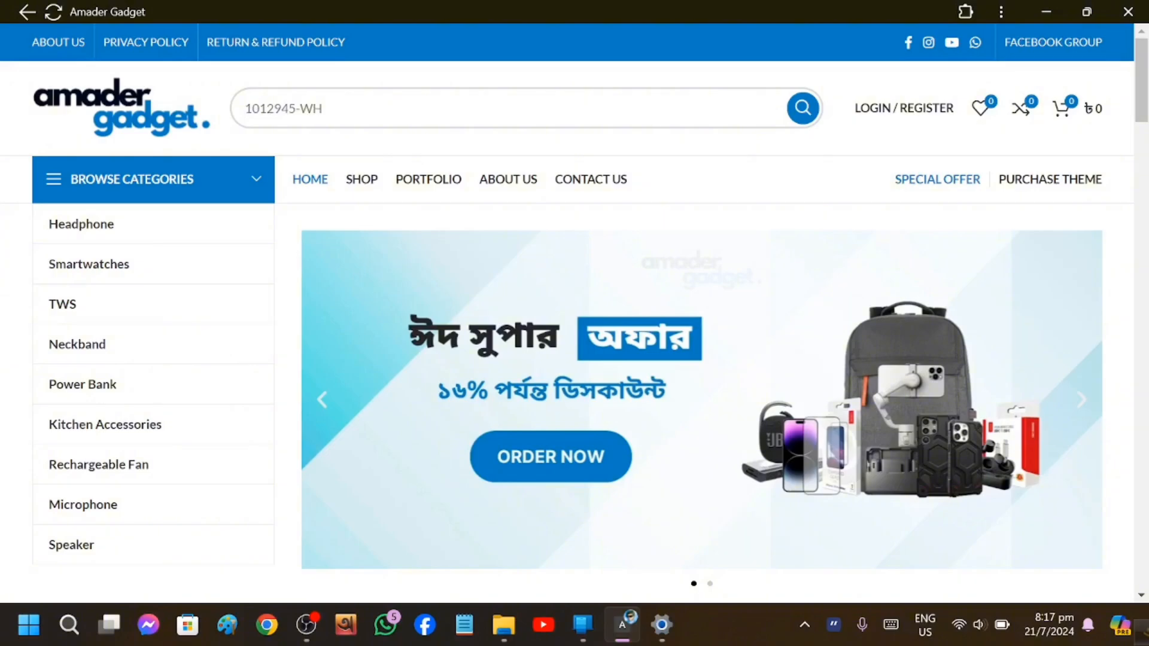